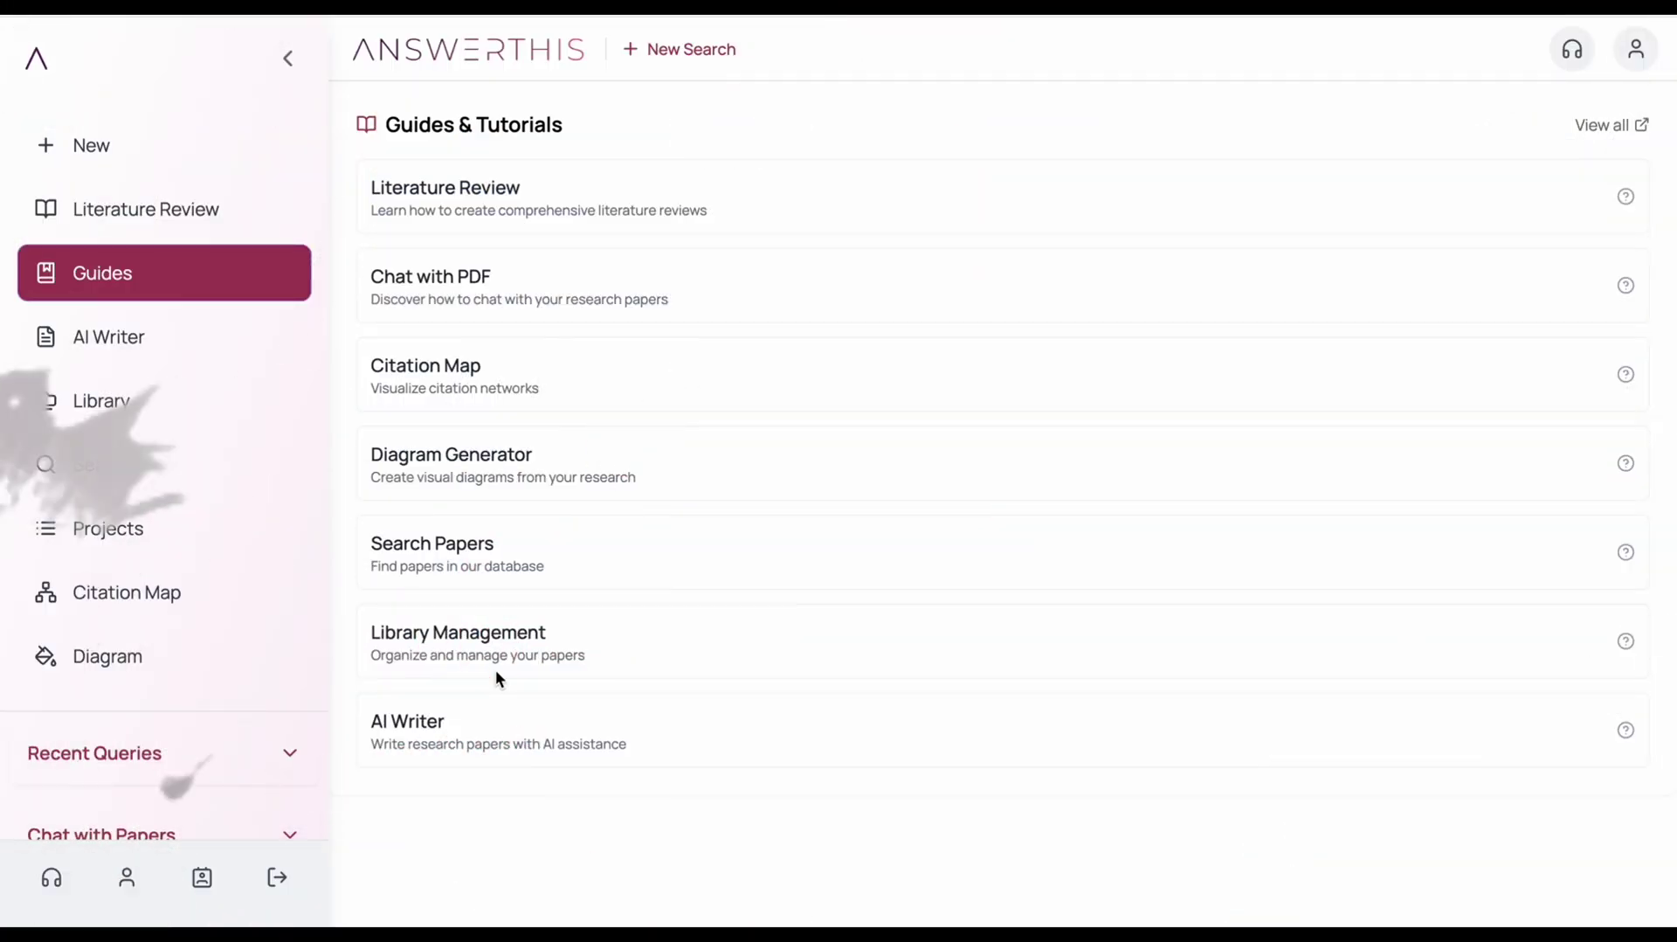
- Go back to the AnswerThis home page to start a fresh research question
left_click(145, 153)
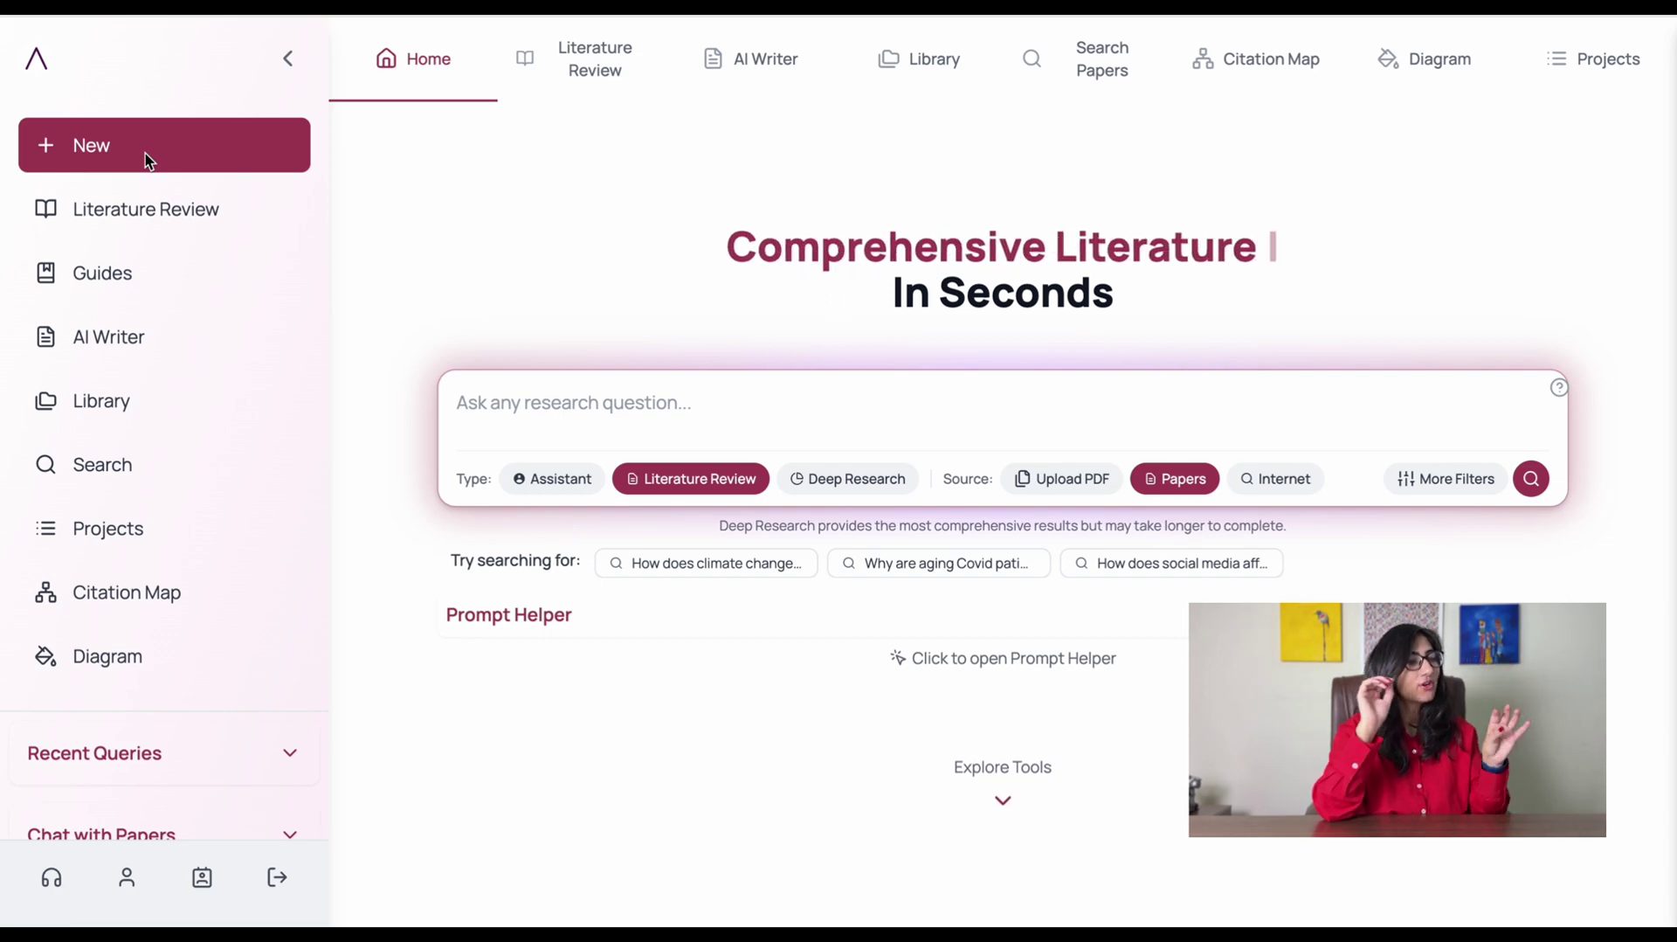
left_click(988, 788)
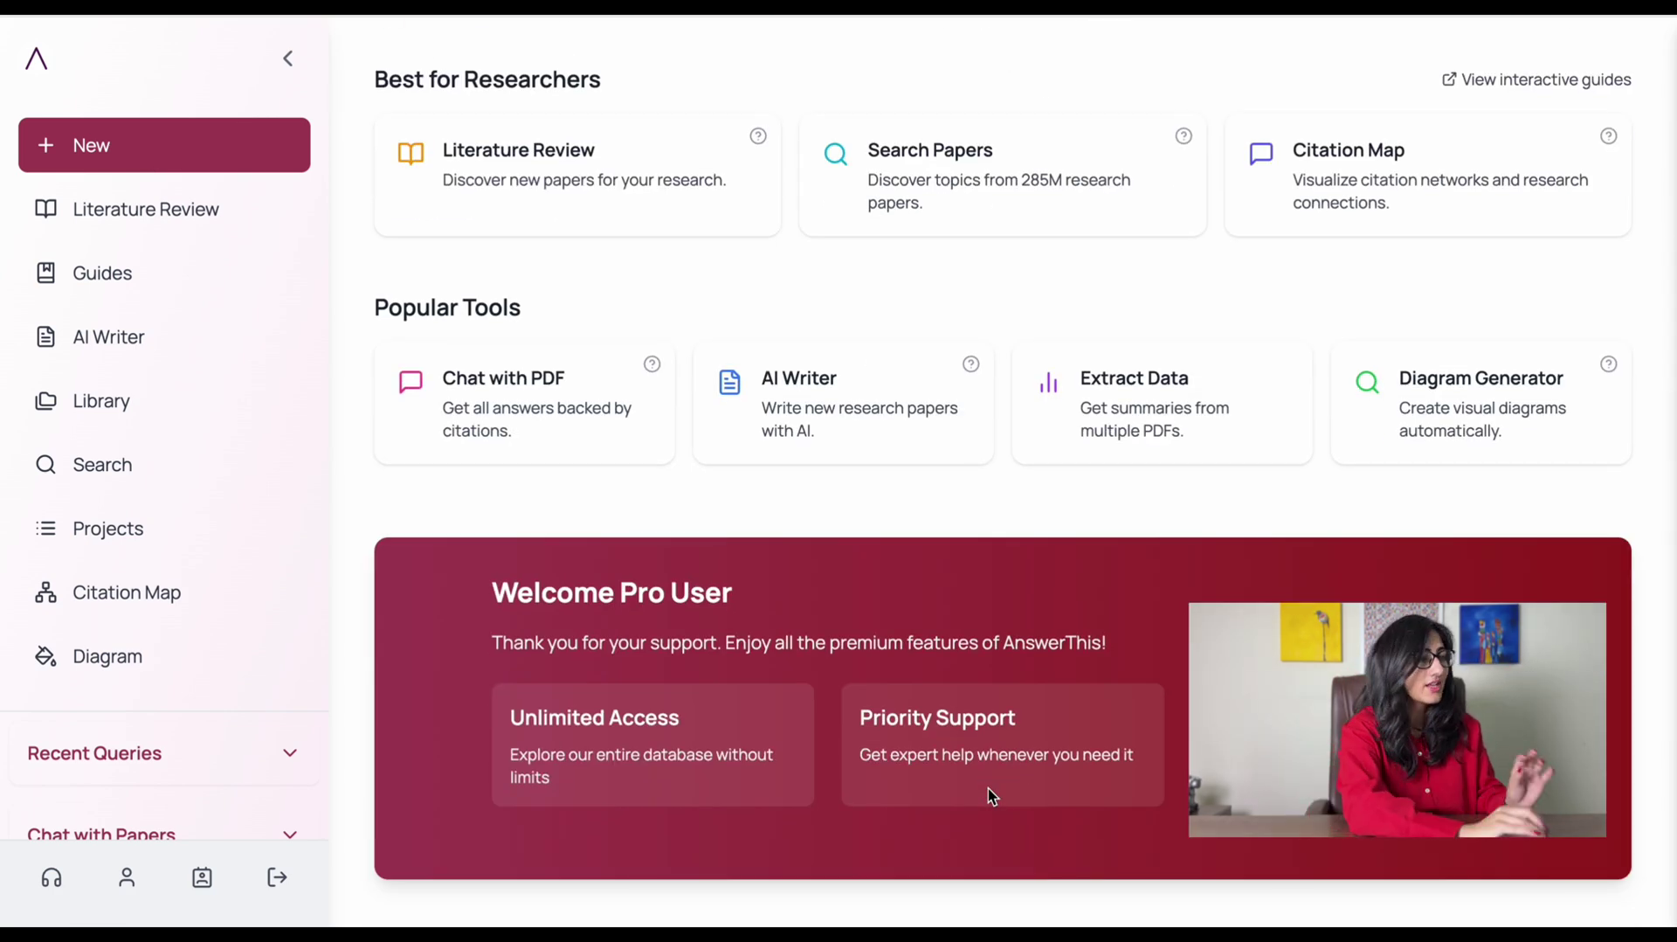
left_click(214, 277)
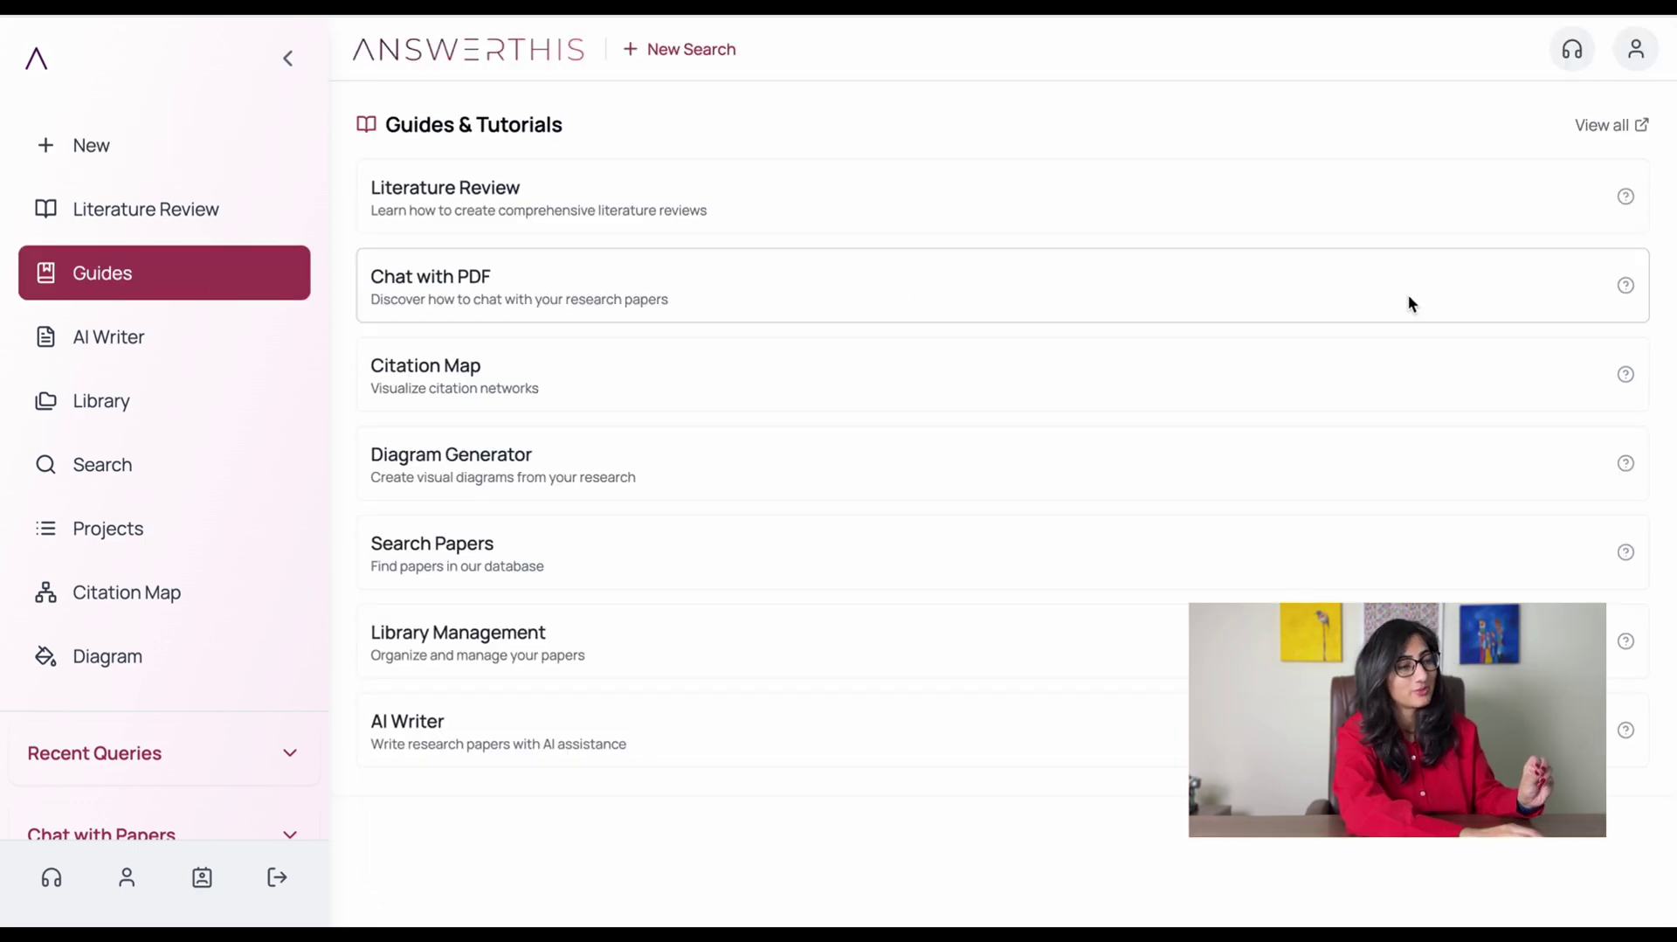
left_click(240, 346)
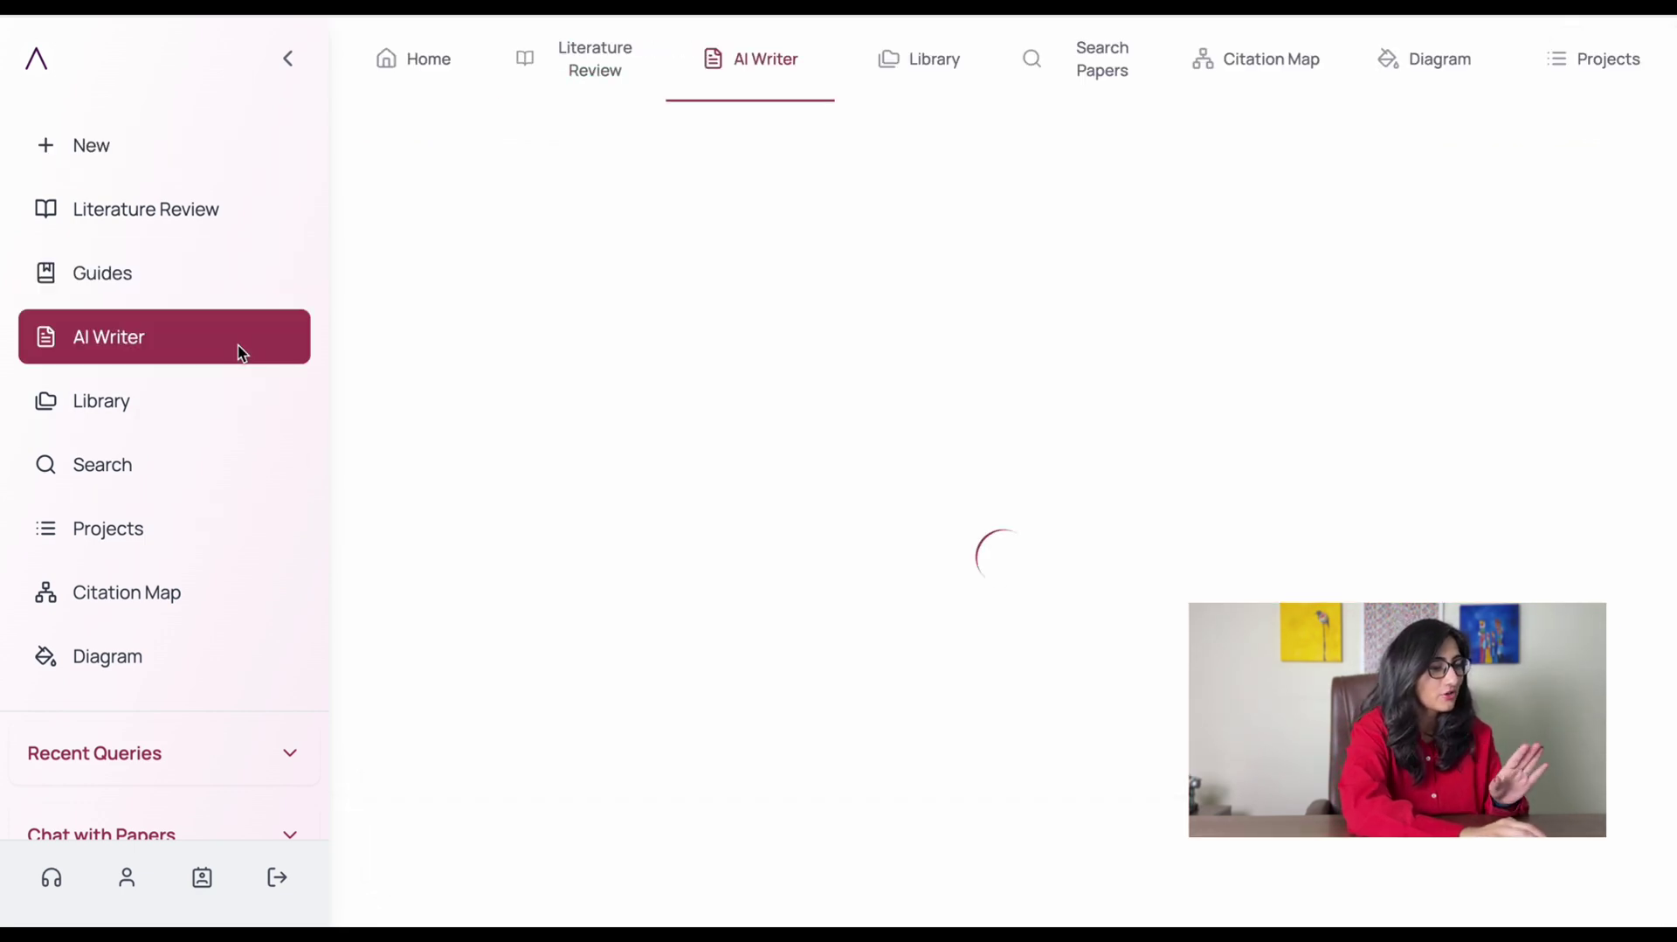
left_click(227, 152)
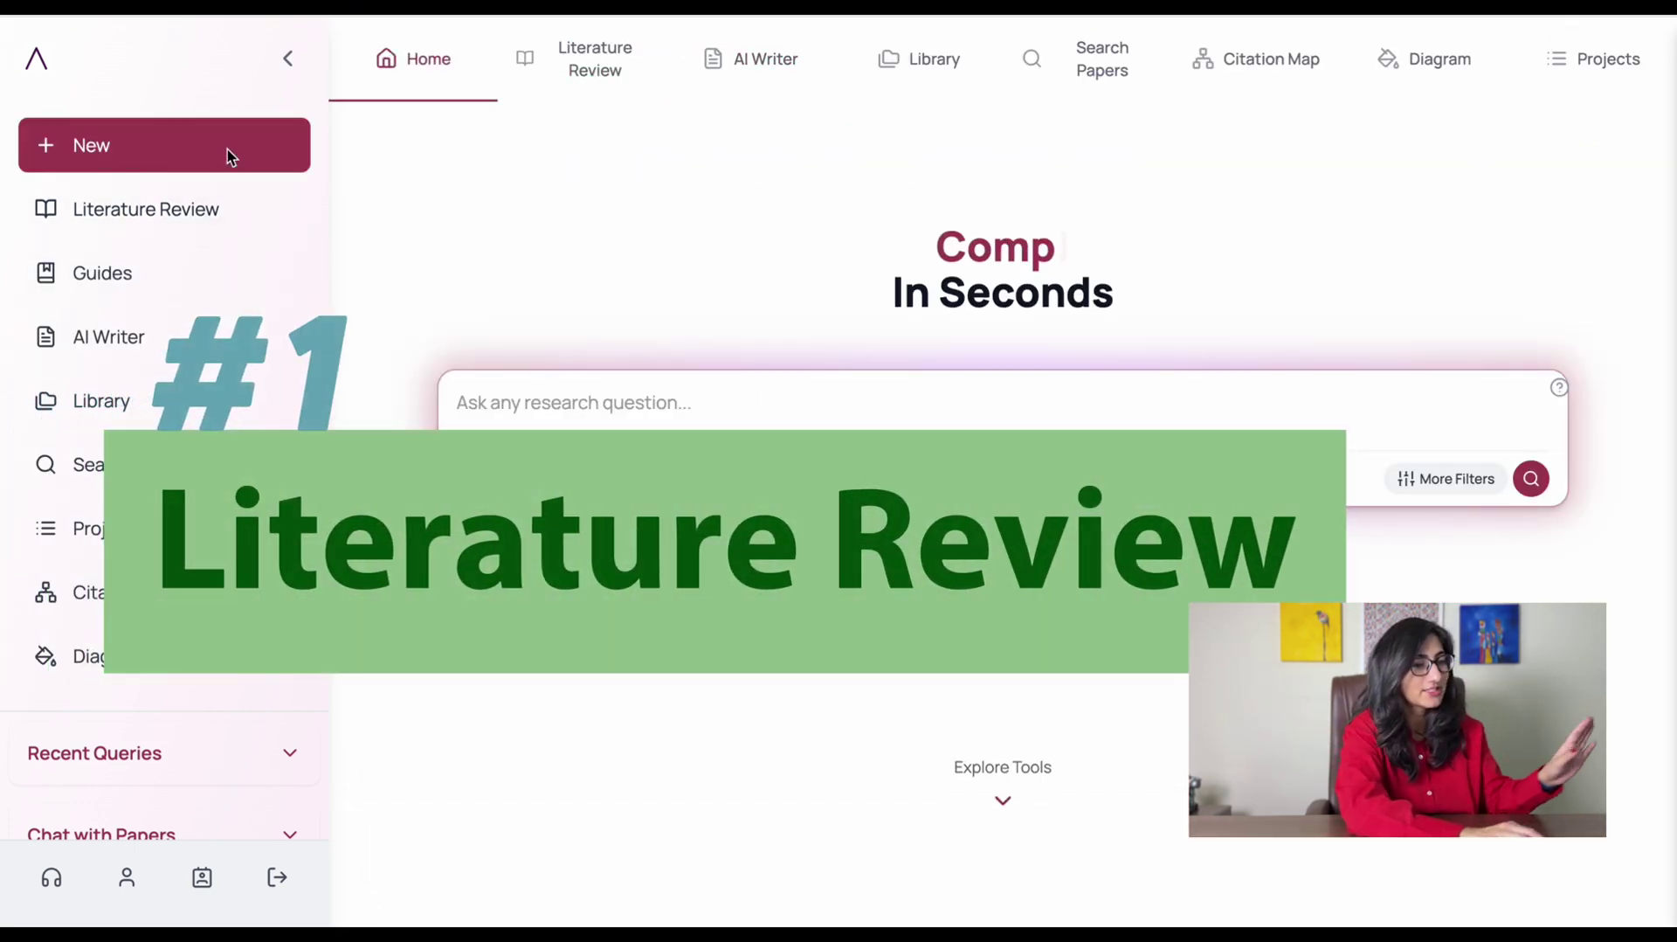
- Ask 'How to improve as a student using AI tools' as a Literature Review over Papers
type("How to improve")
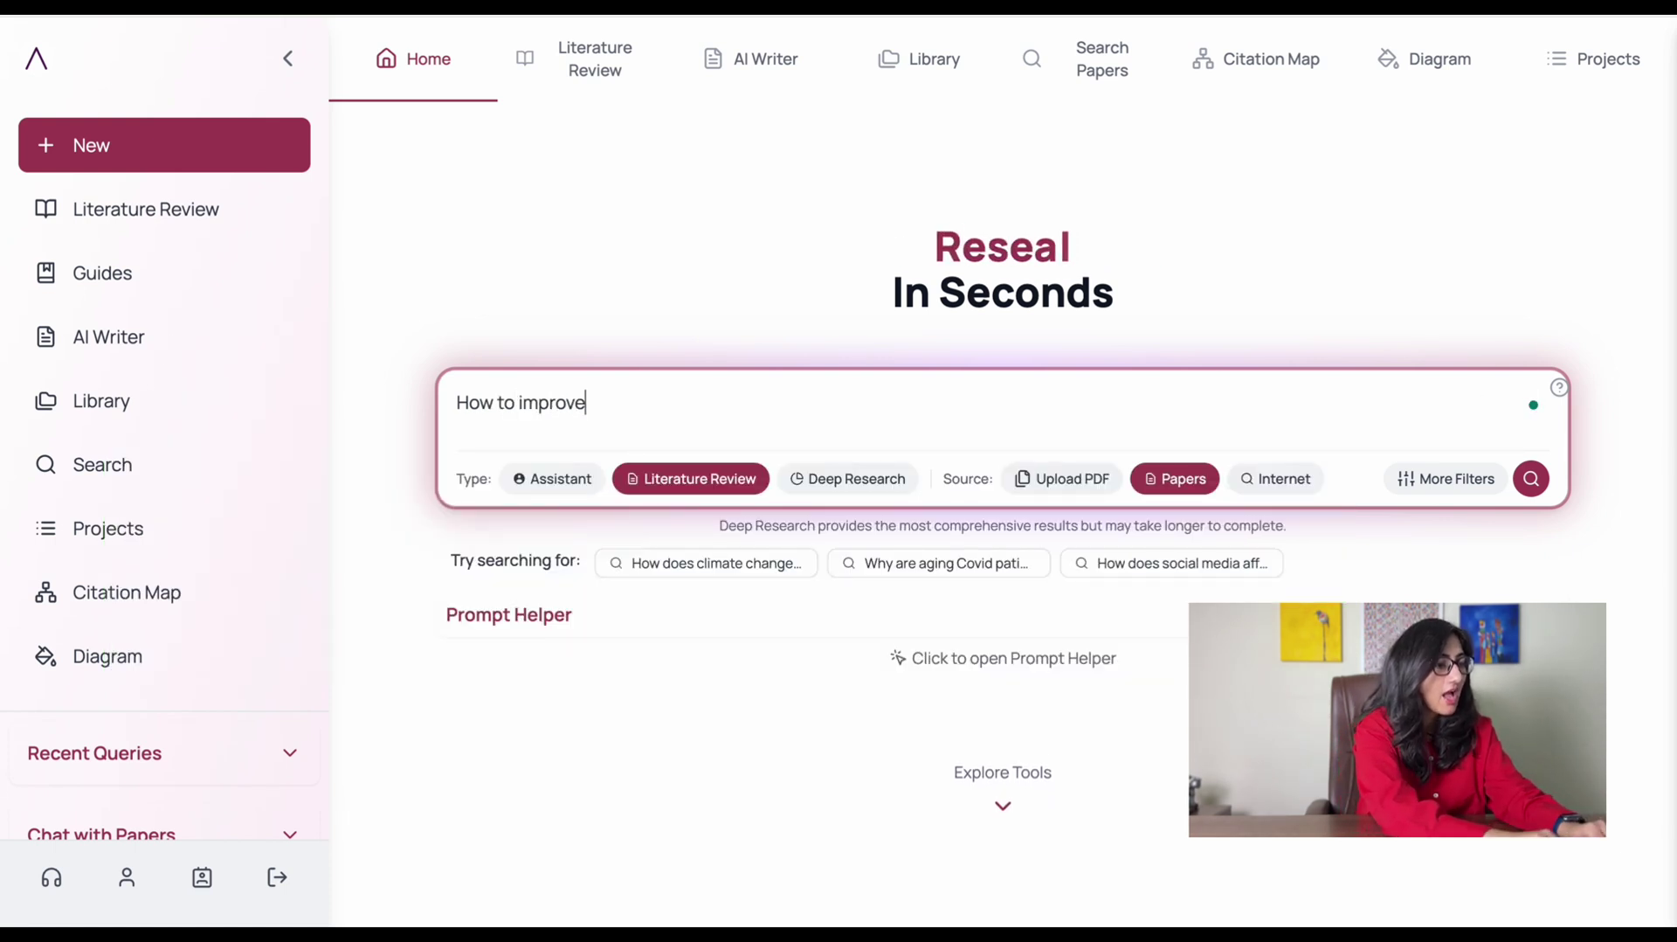
type(" as a student")
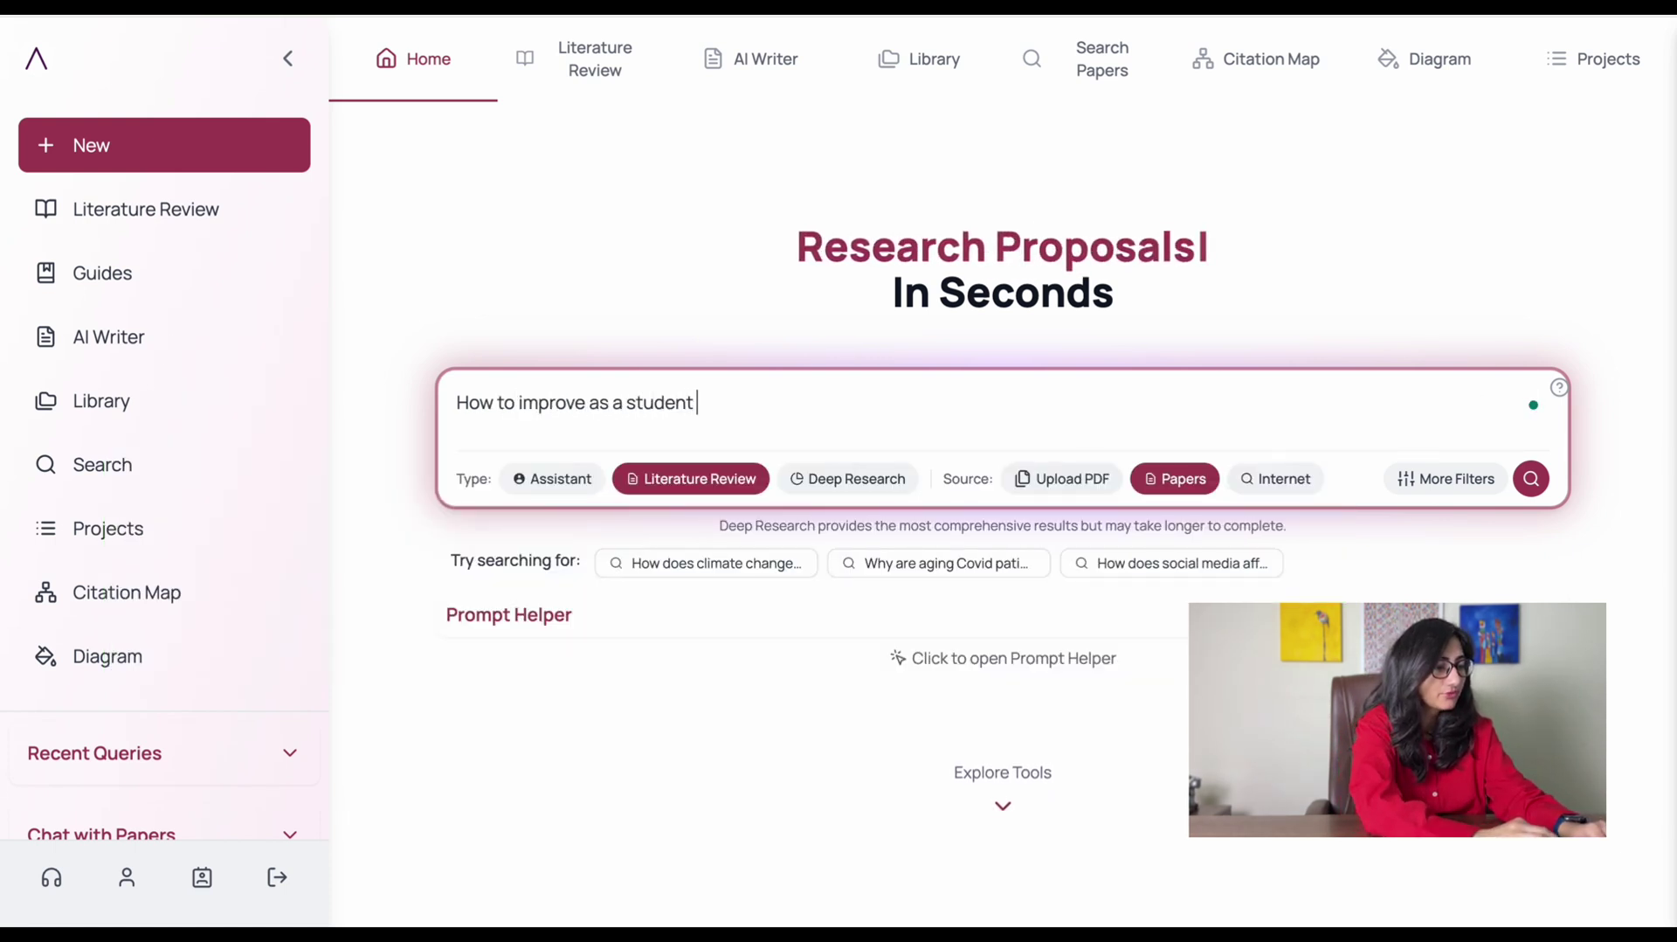
type(" using AI tools?")
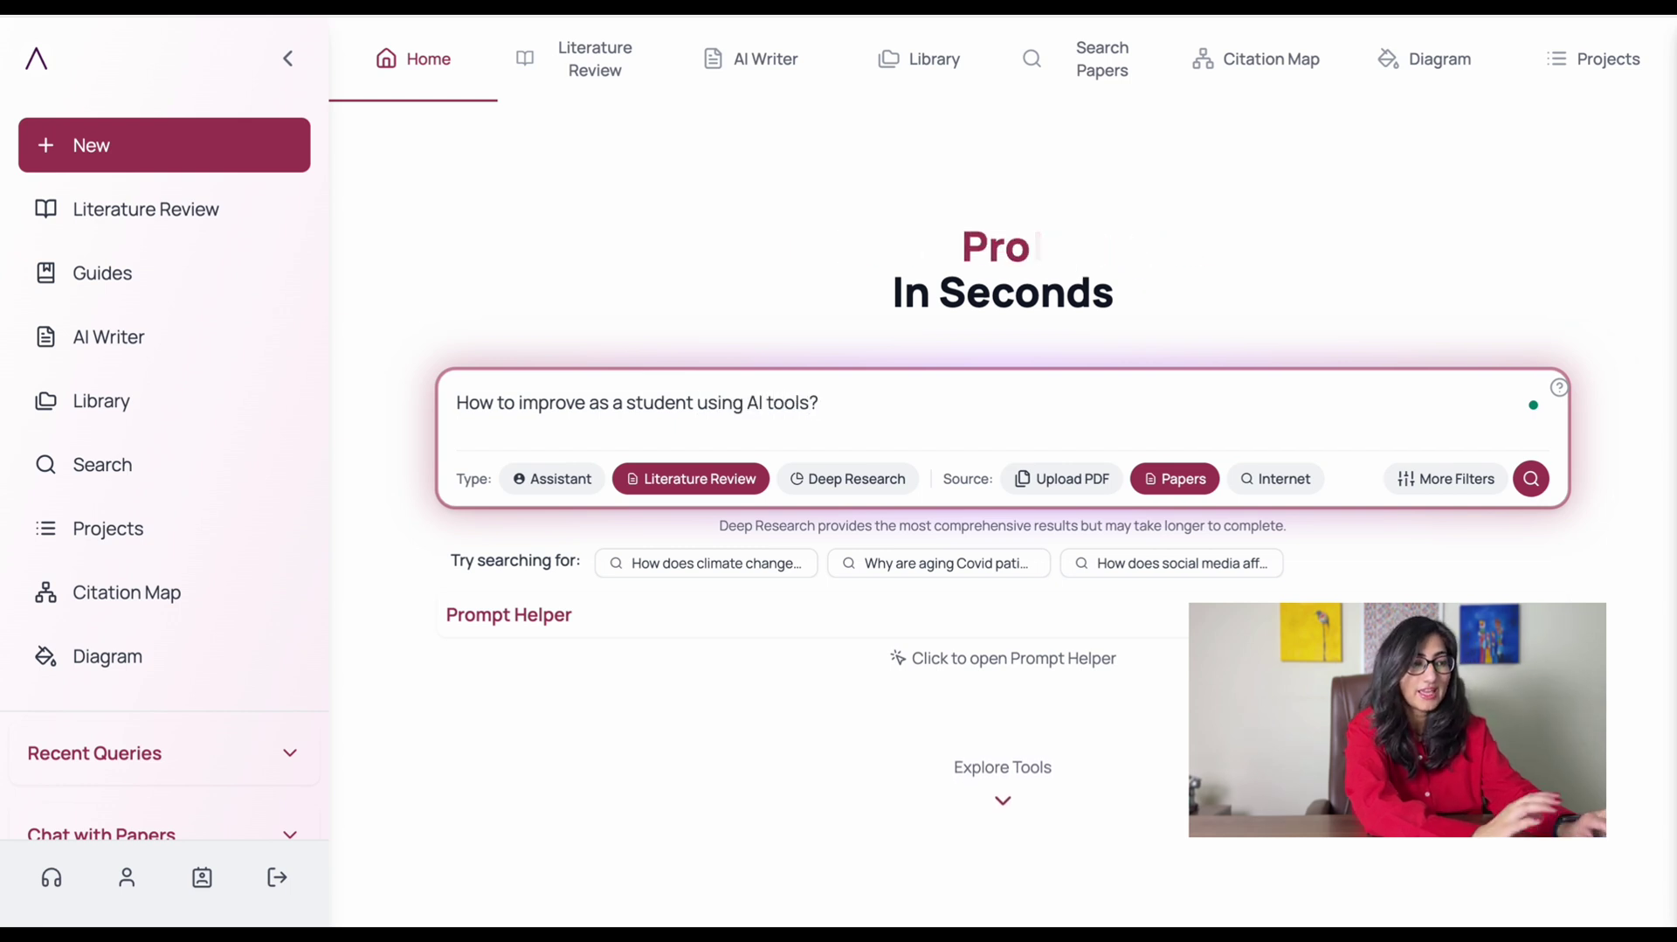
key("Return")
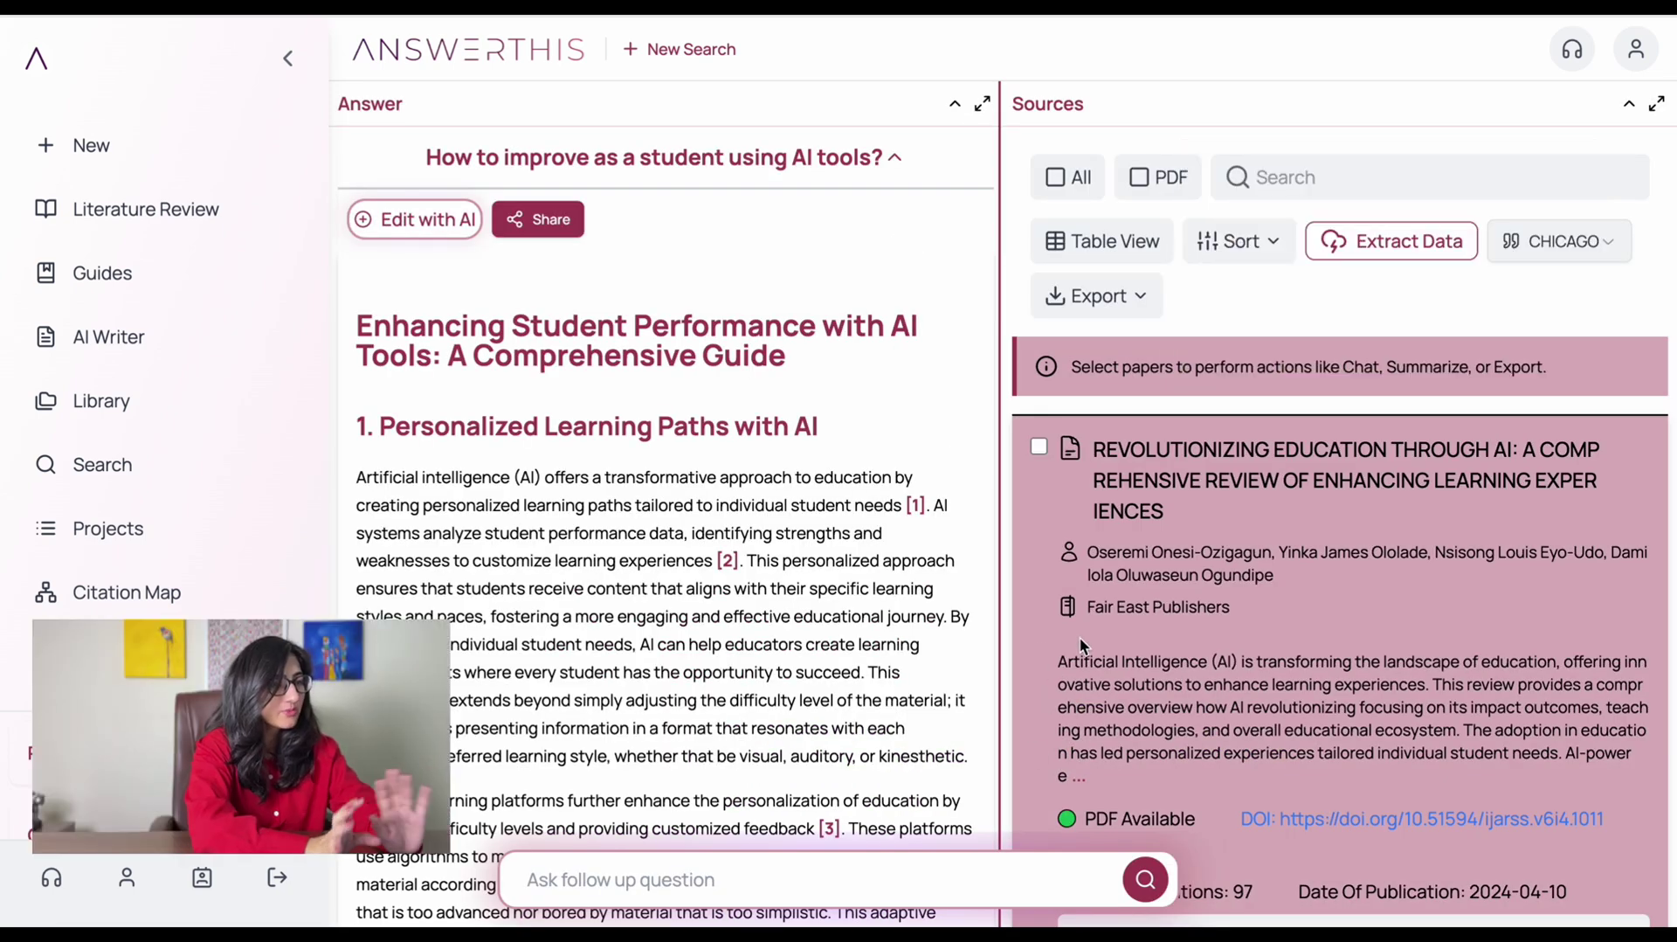
scroll(852, 573, "down", 1)
scroll(852, 573, "down", 12)
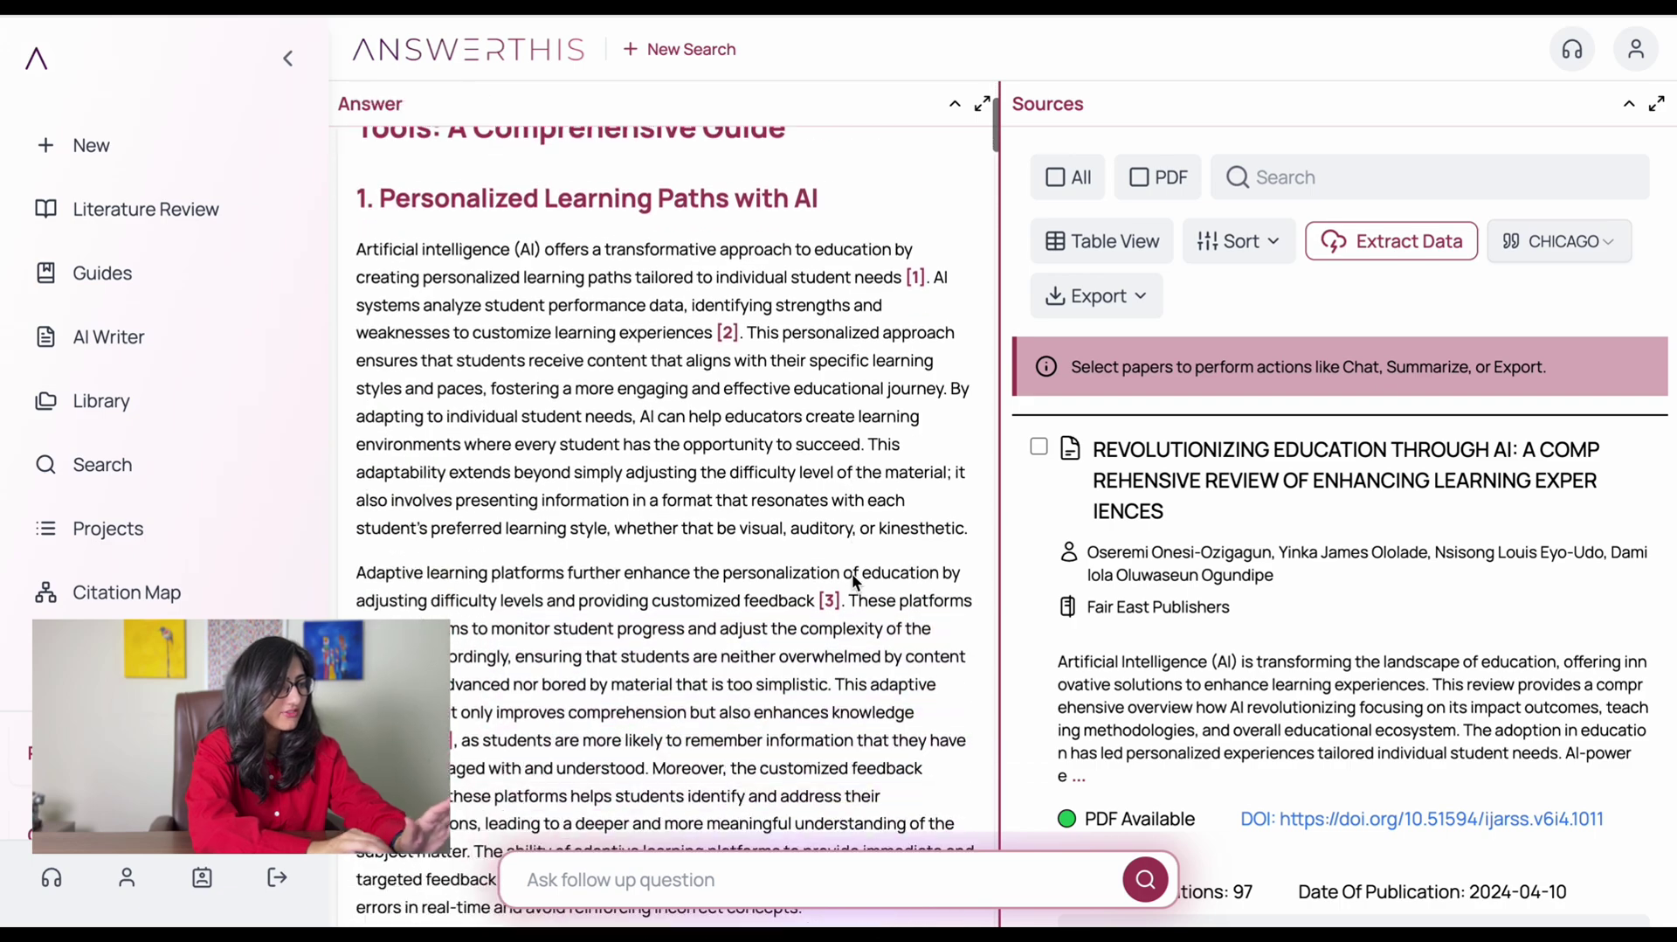
scroll(852, 573, "down", 5)
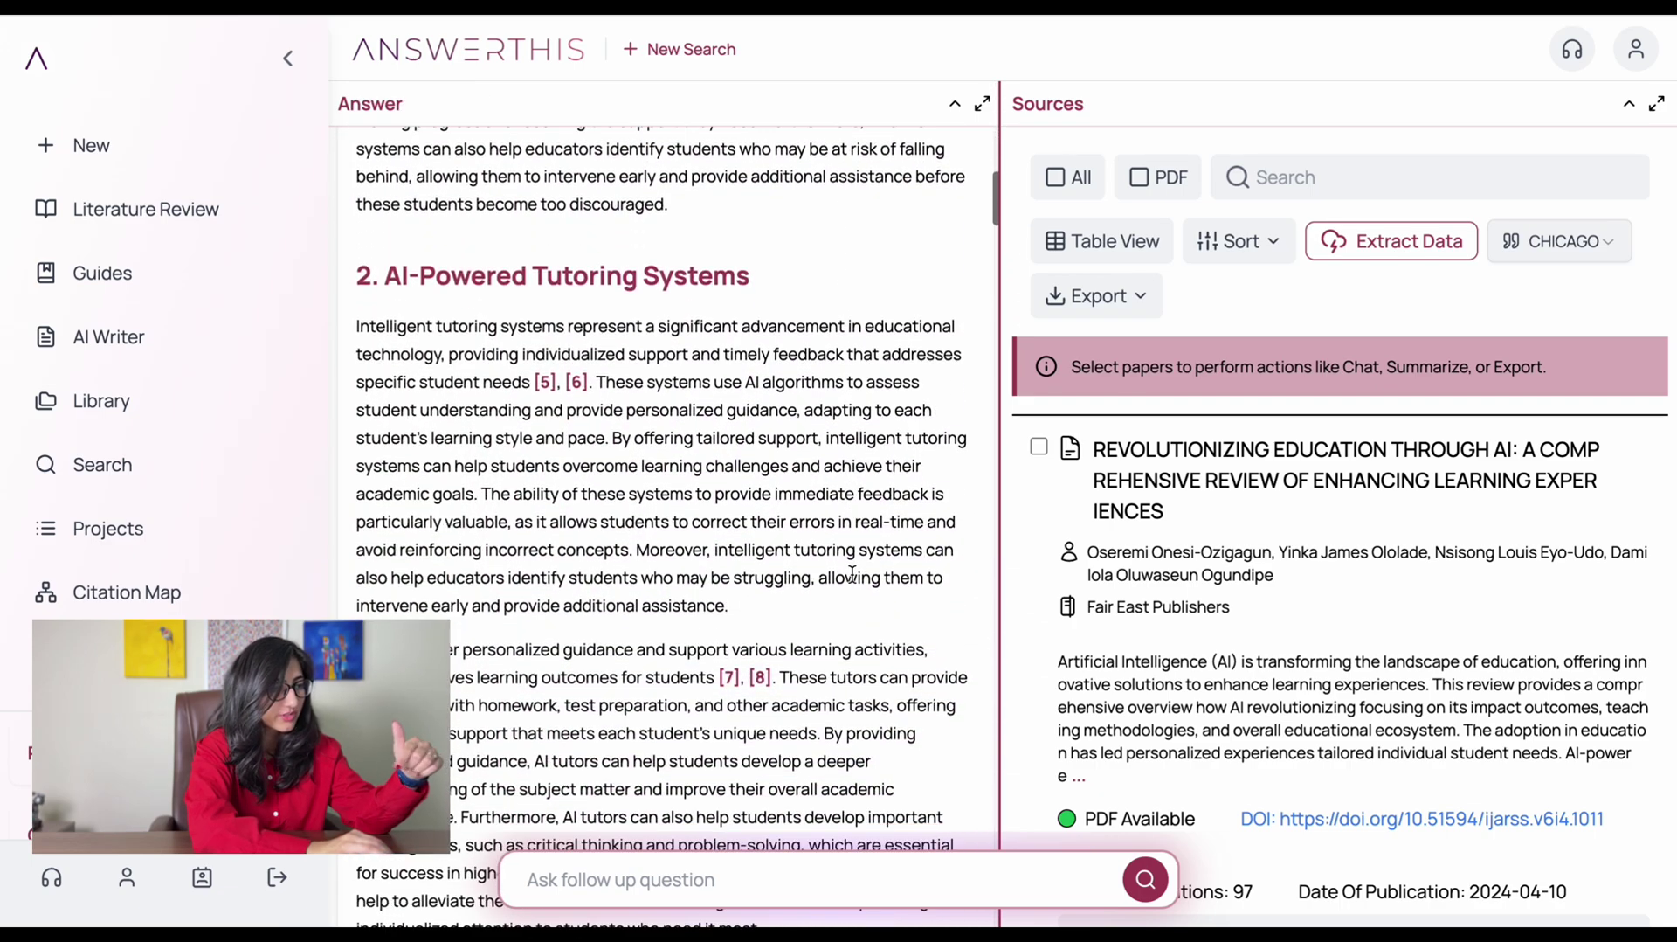
scroll(851, 573, "down", 5)
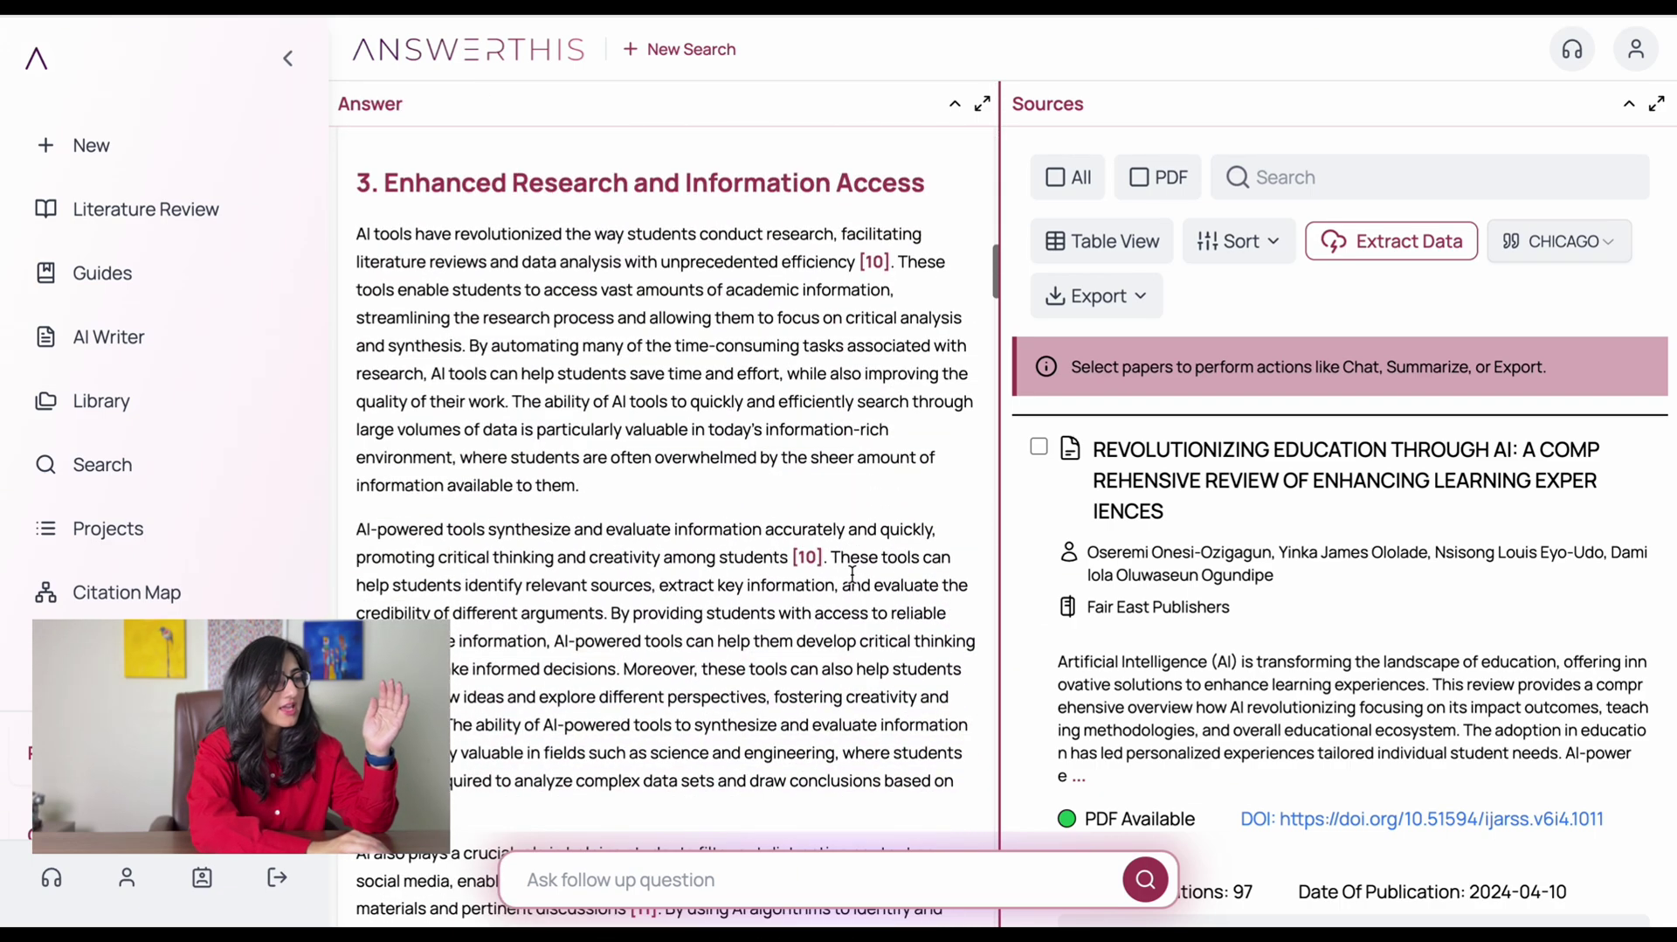
scroll(852, 573, "down", 20)
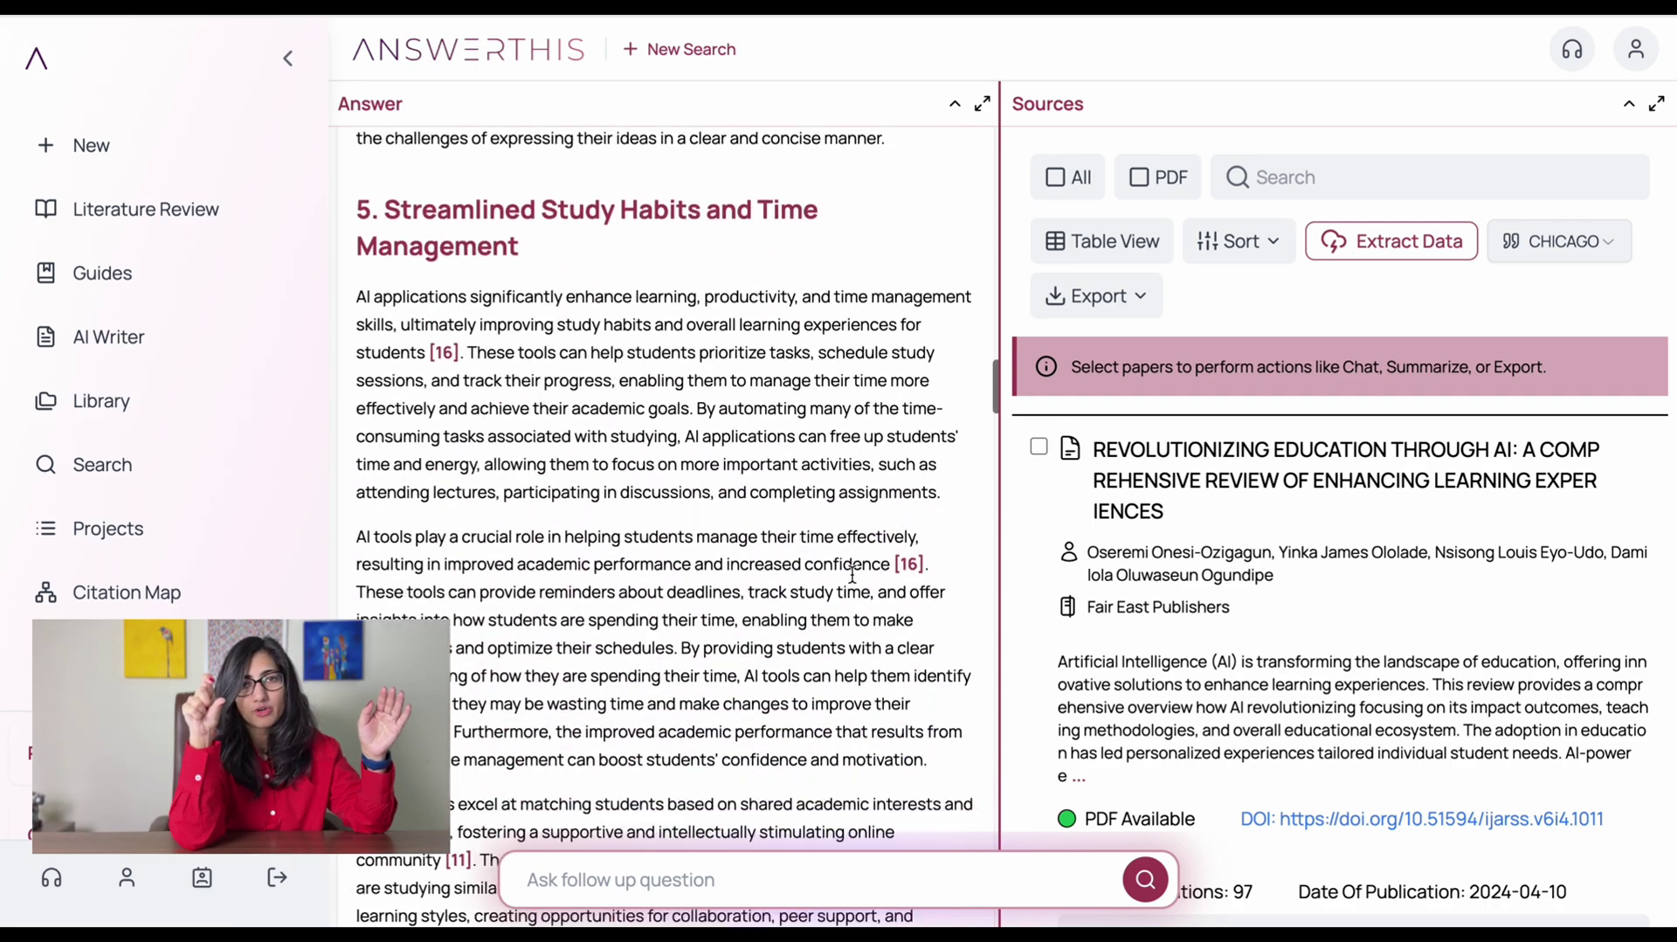
scroll(852, 573, "down", 10)
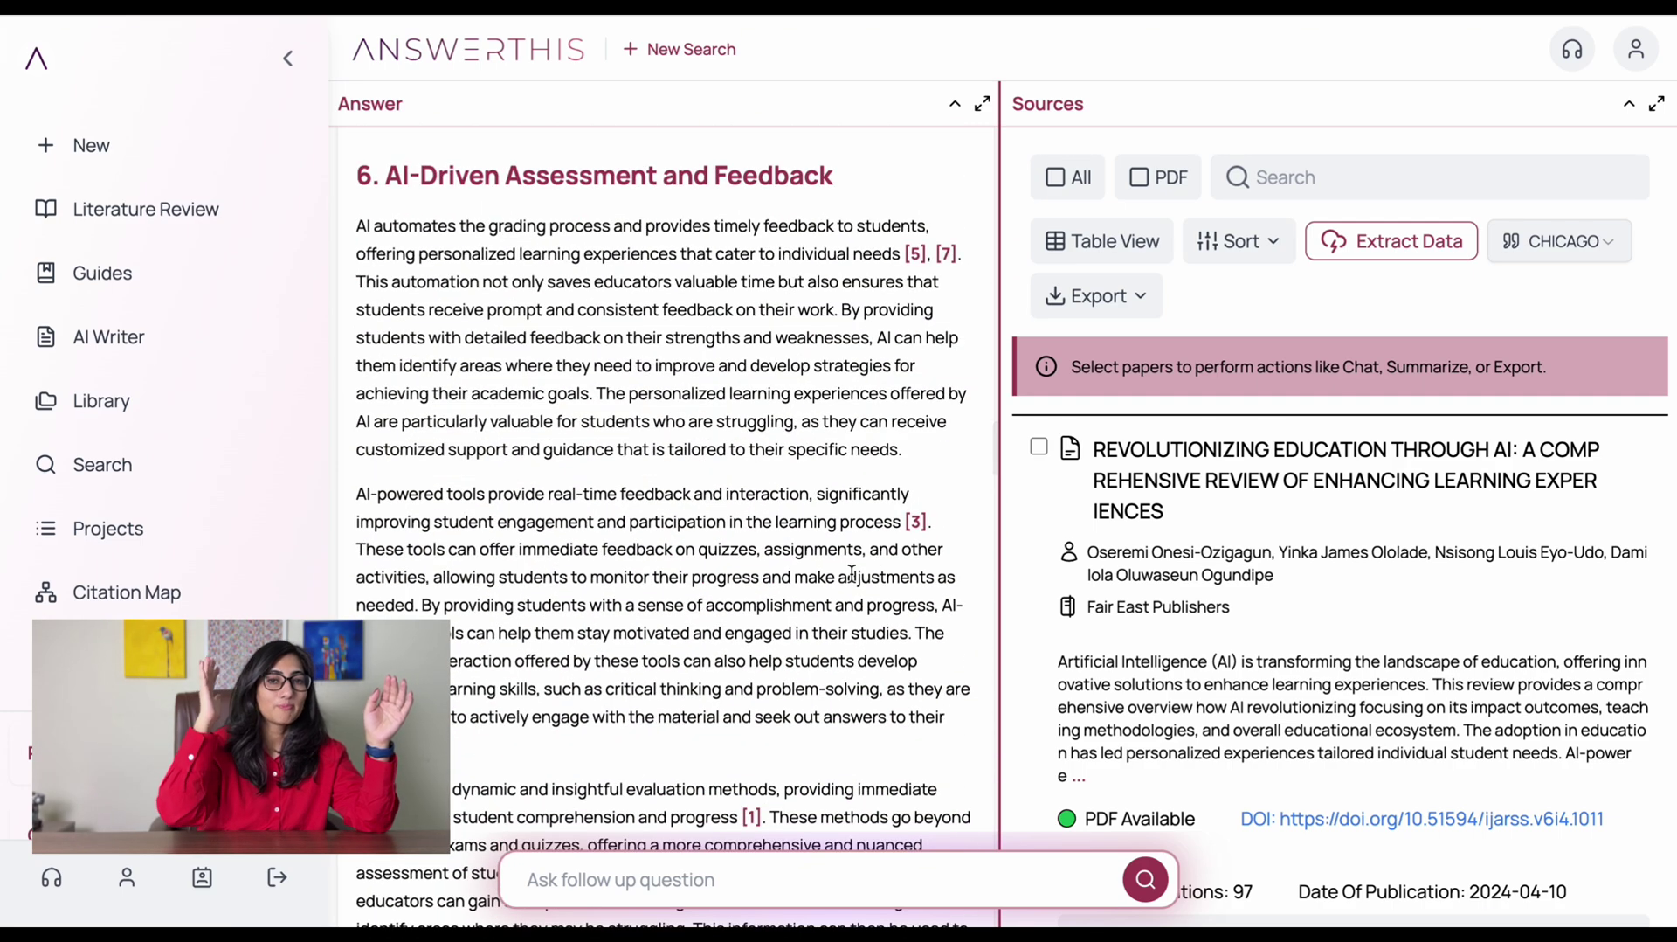
scroll(852, 573, "down", 2)
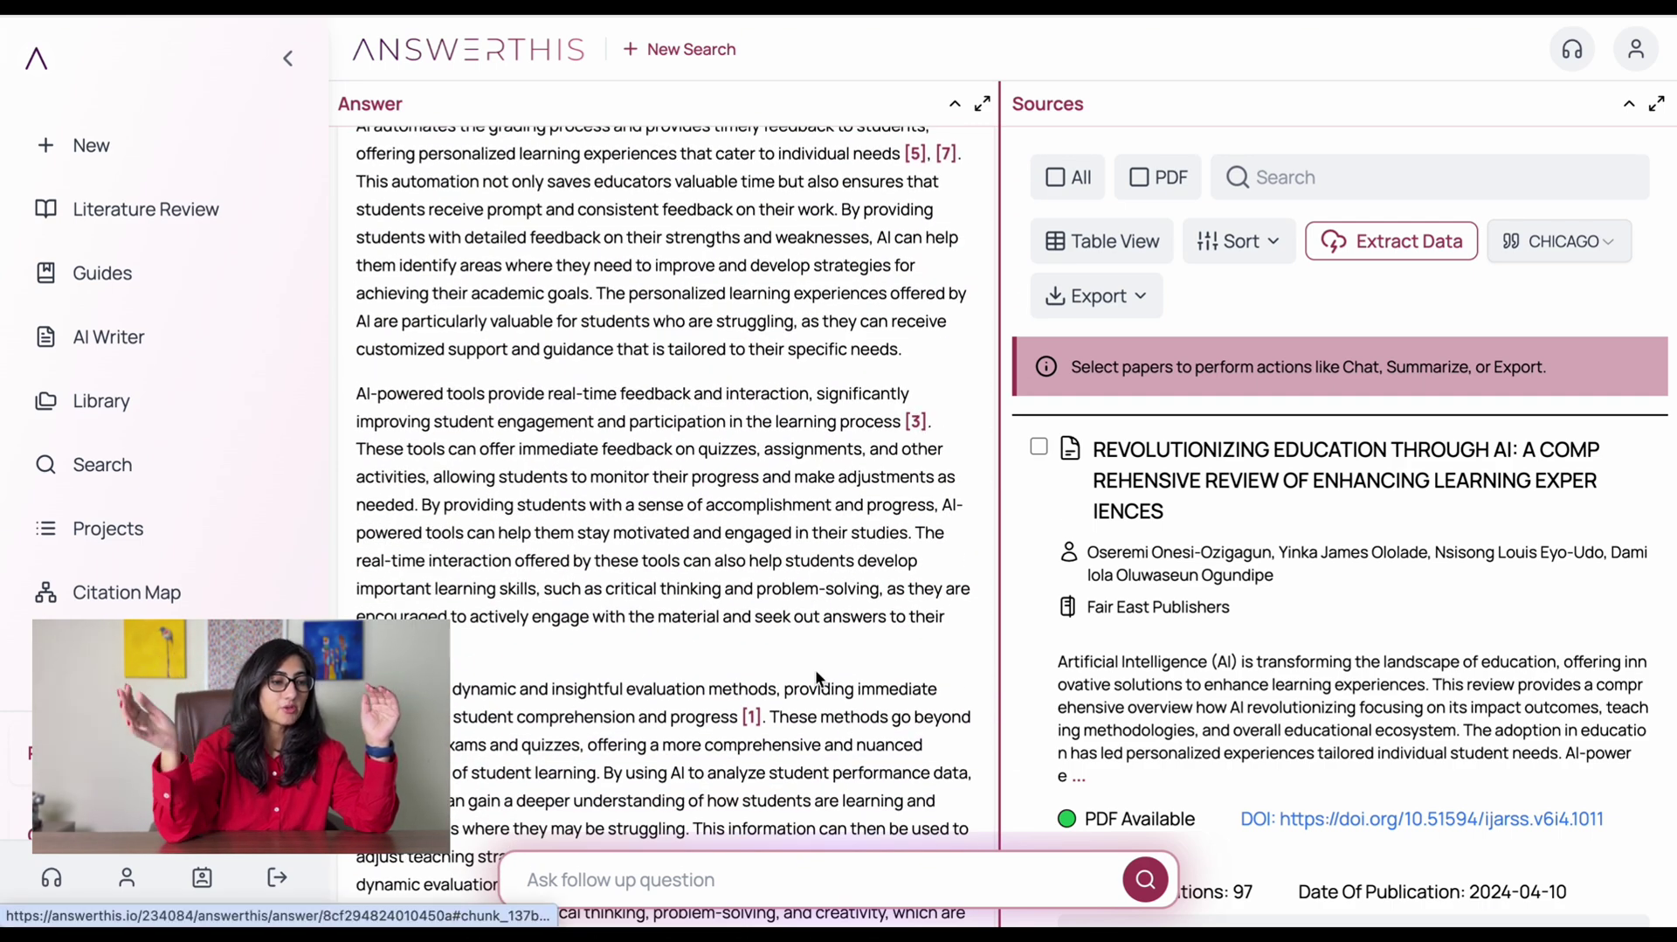
scroll(820, 678, "down", 15)
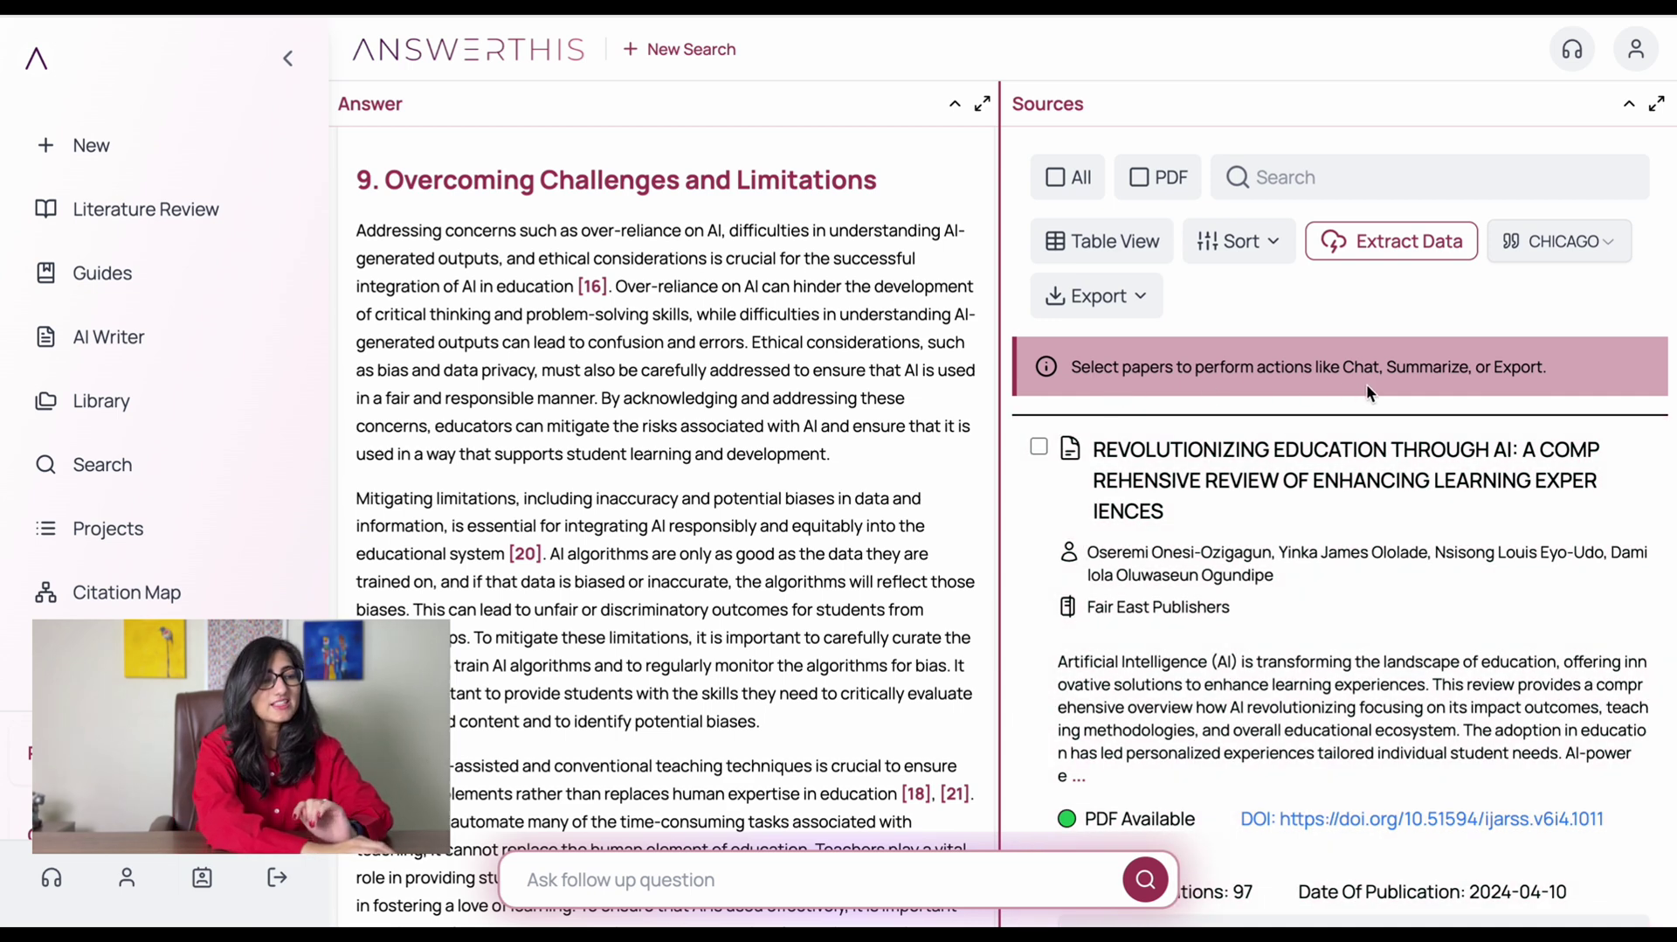
scroll(1375, 610, "down", 3)
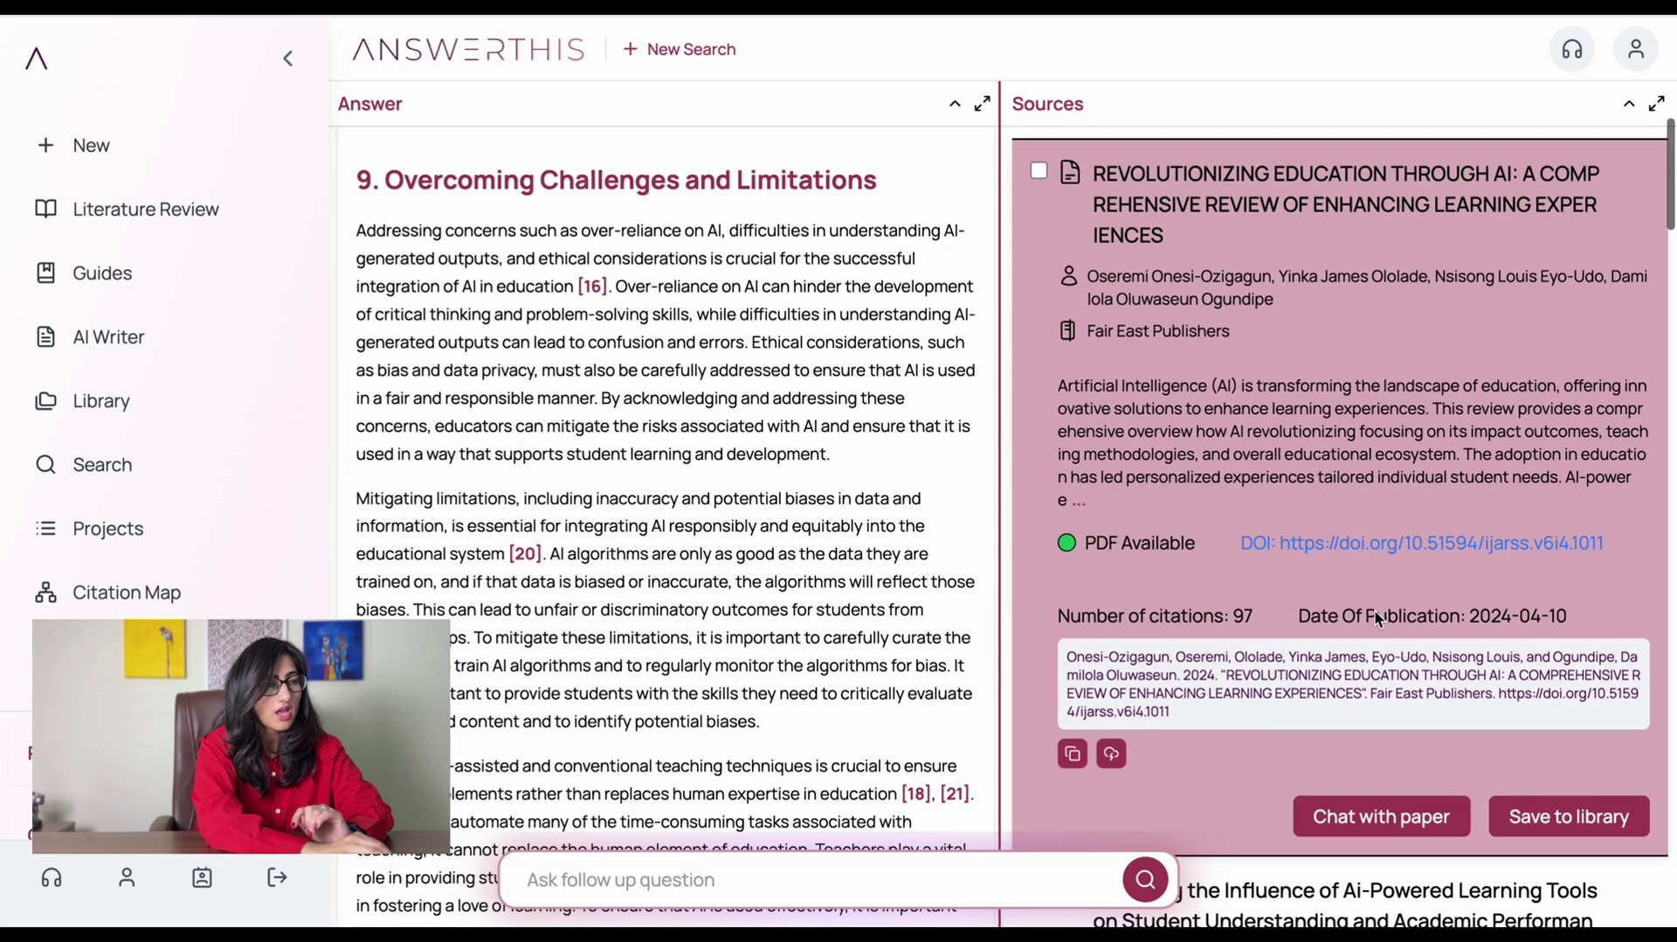
scroll(1374, 610, "down", 1)
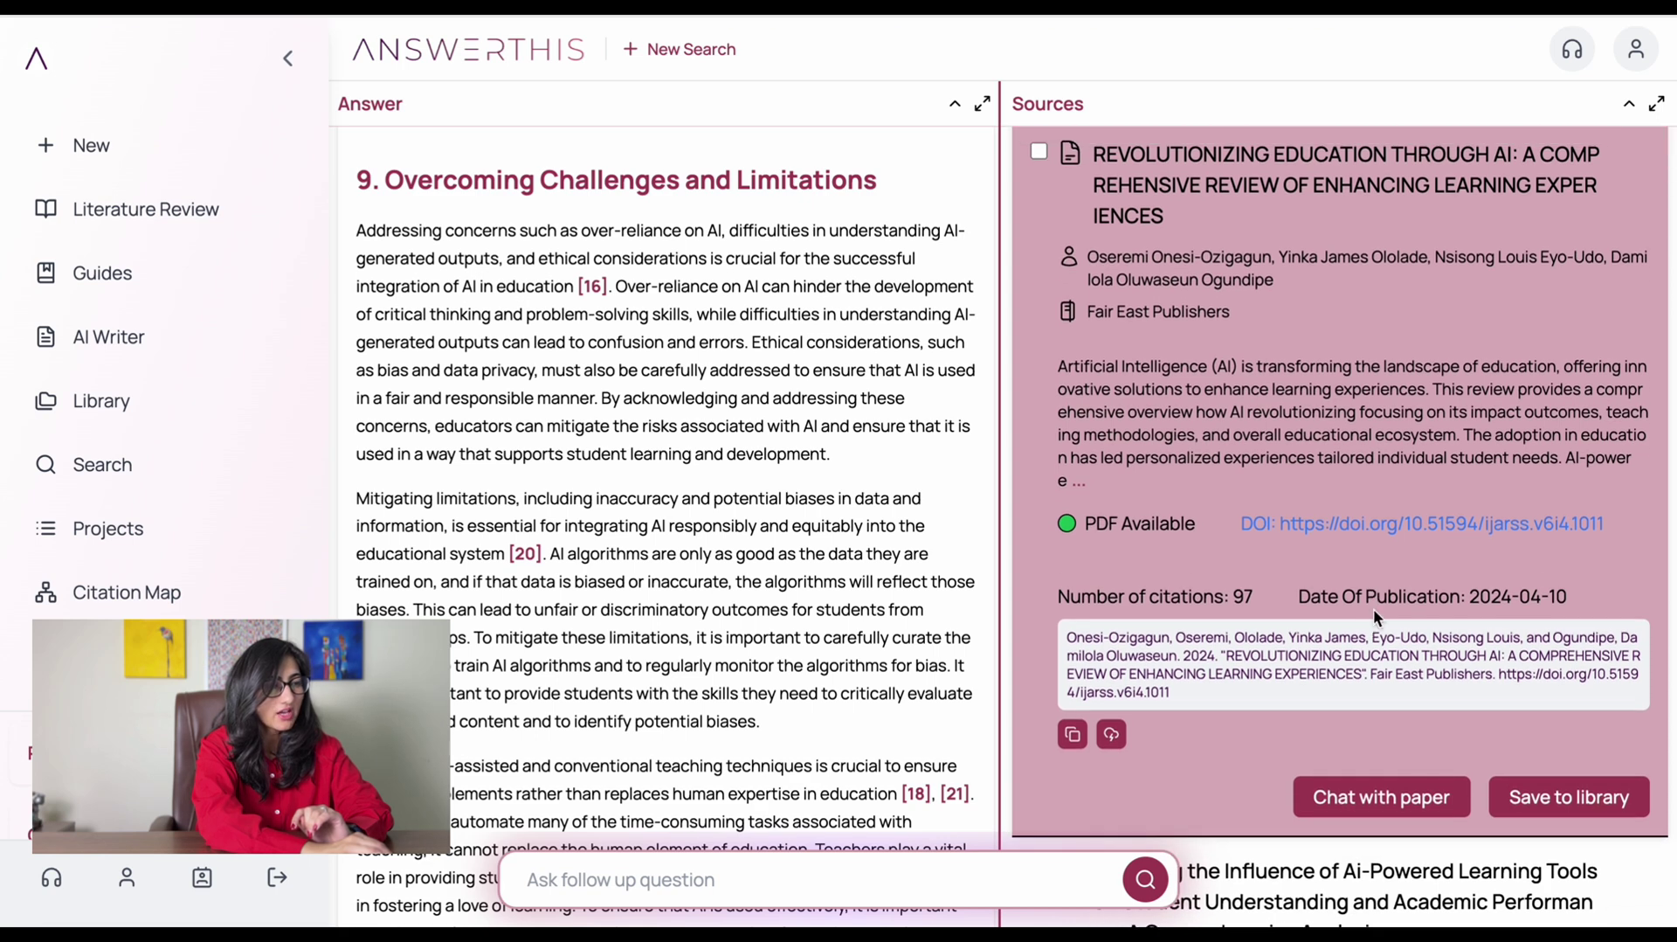
scroll(1373, 608, "down", 8)
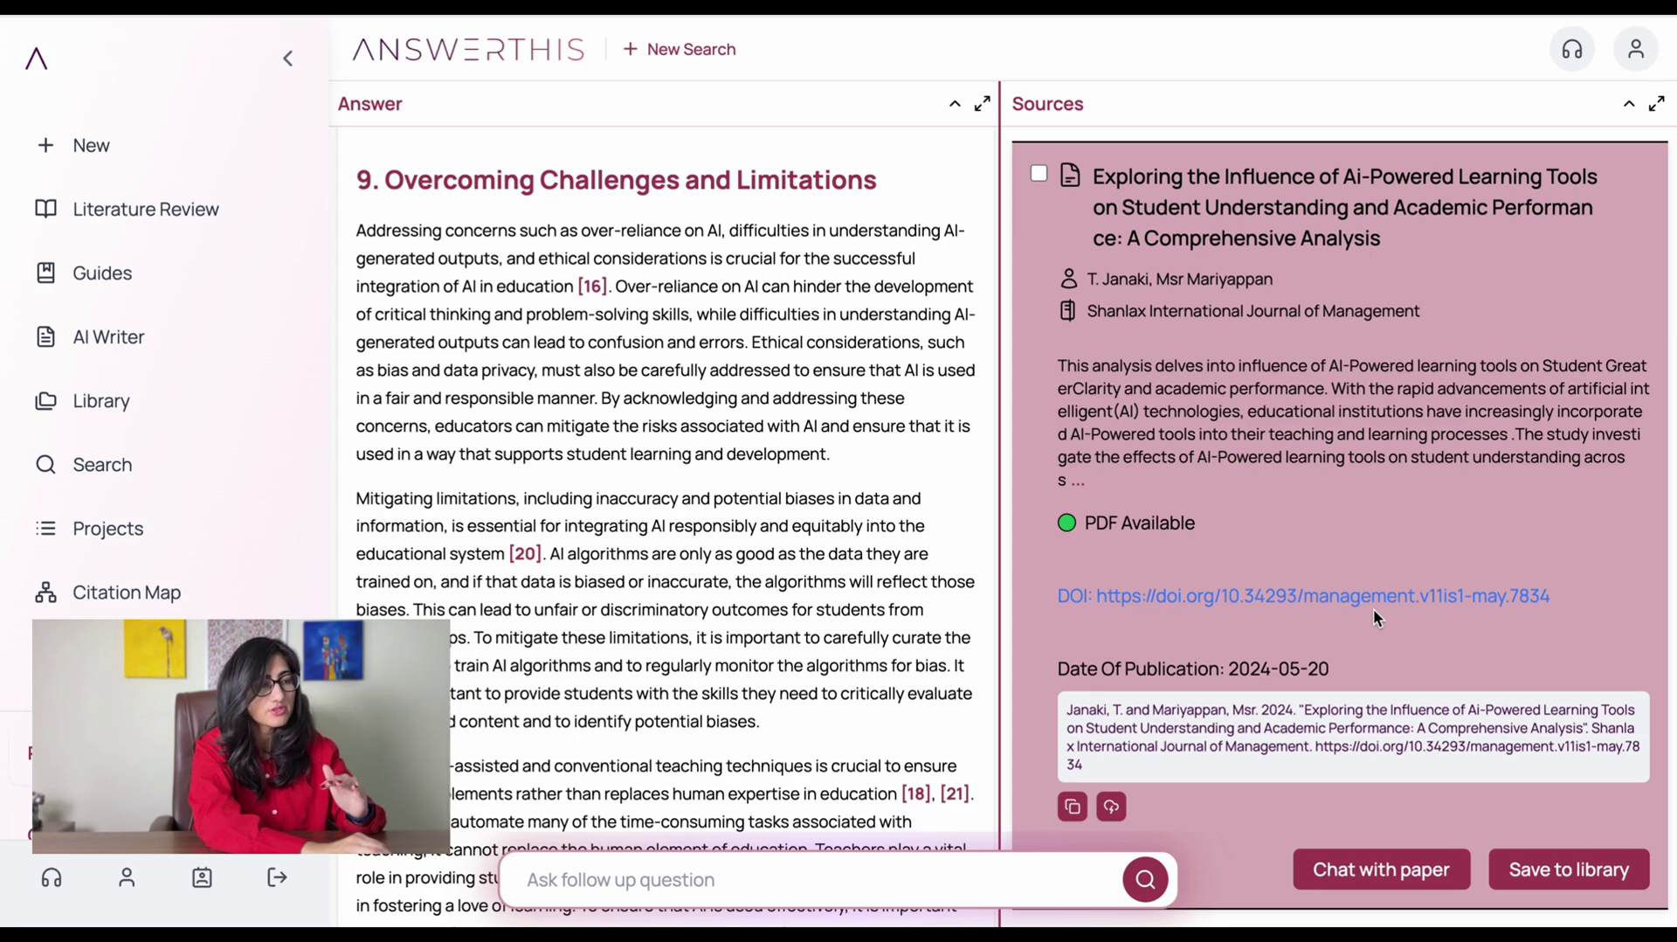
scroll(1373, 607, "down", 6)
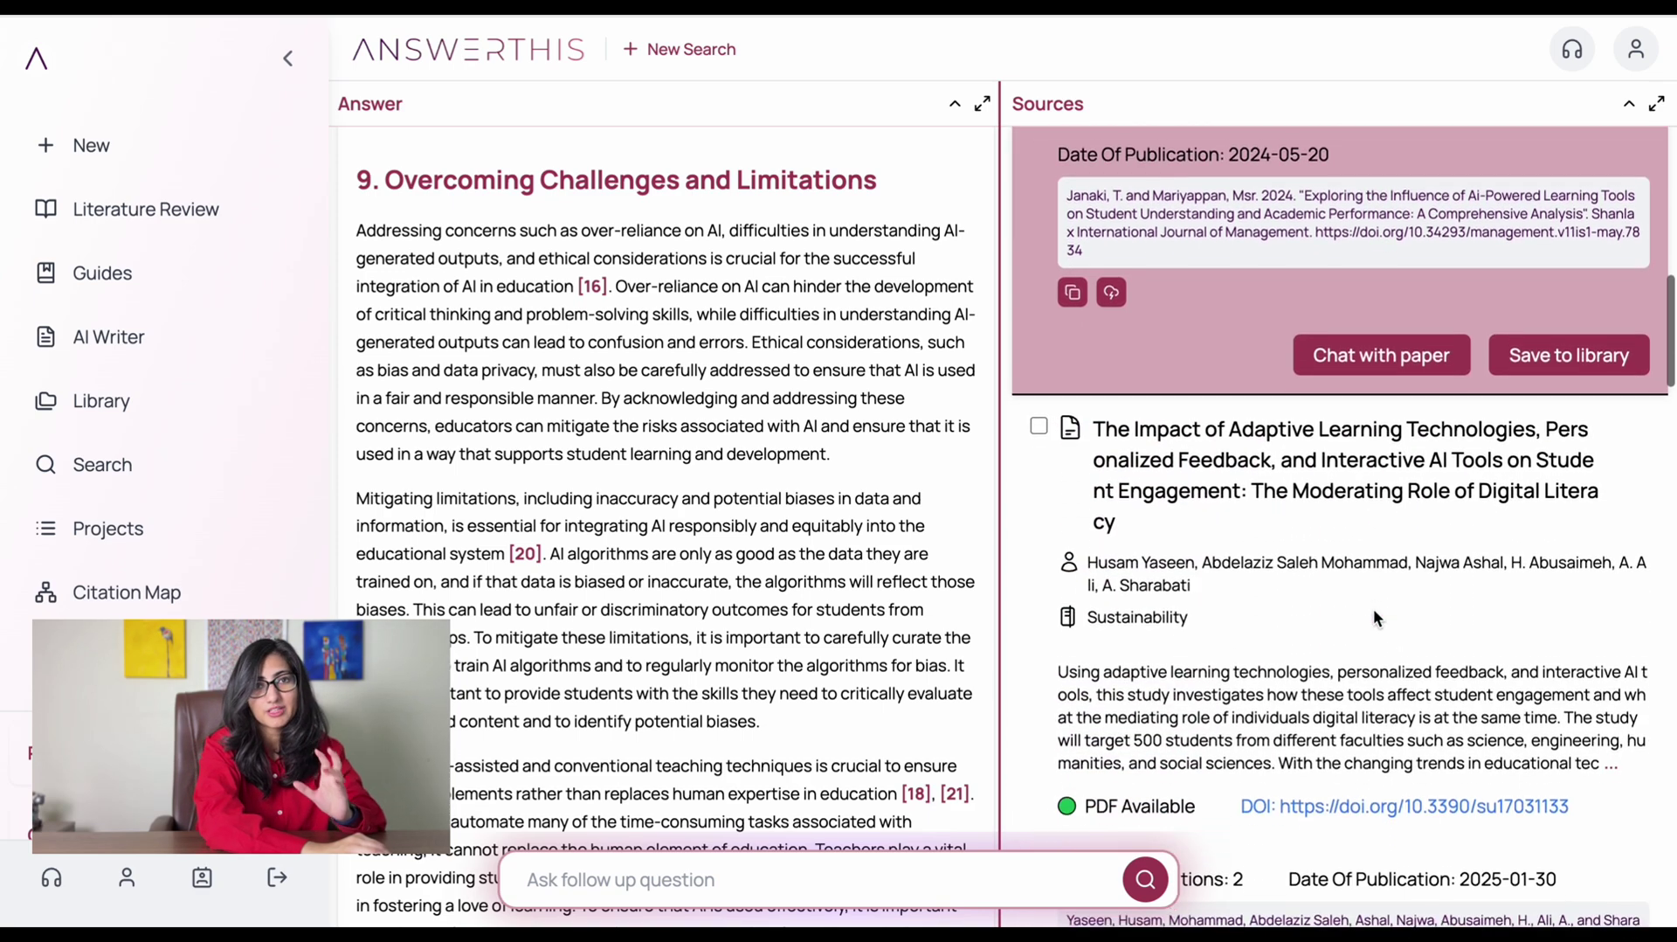
scroll(1373, 611, "down", 12)
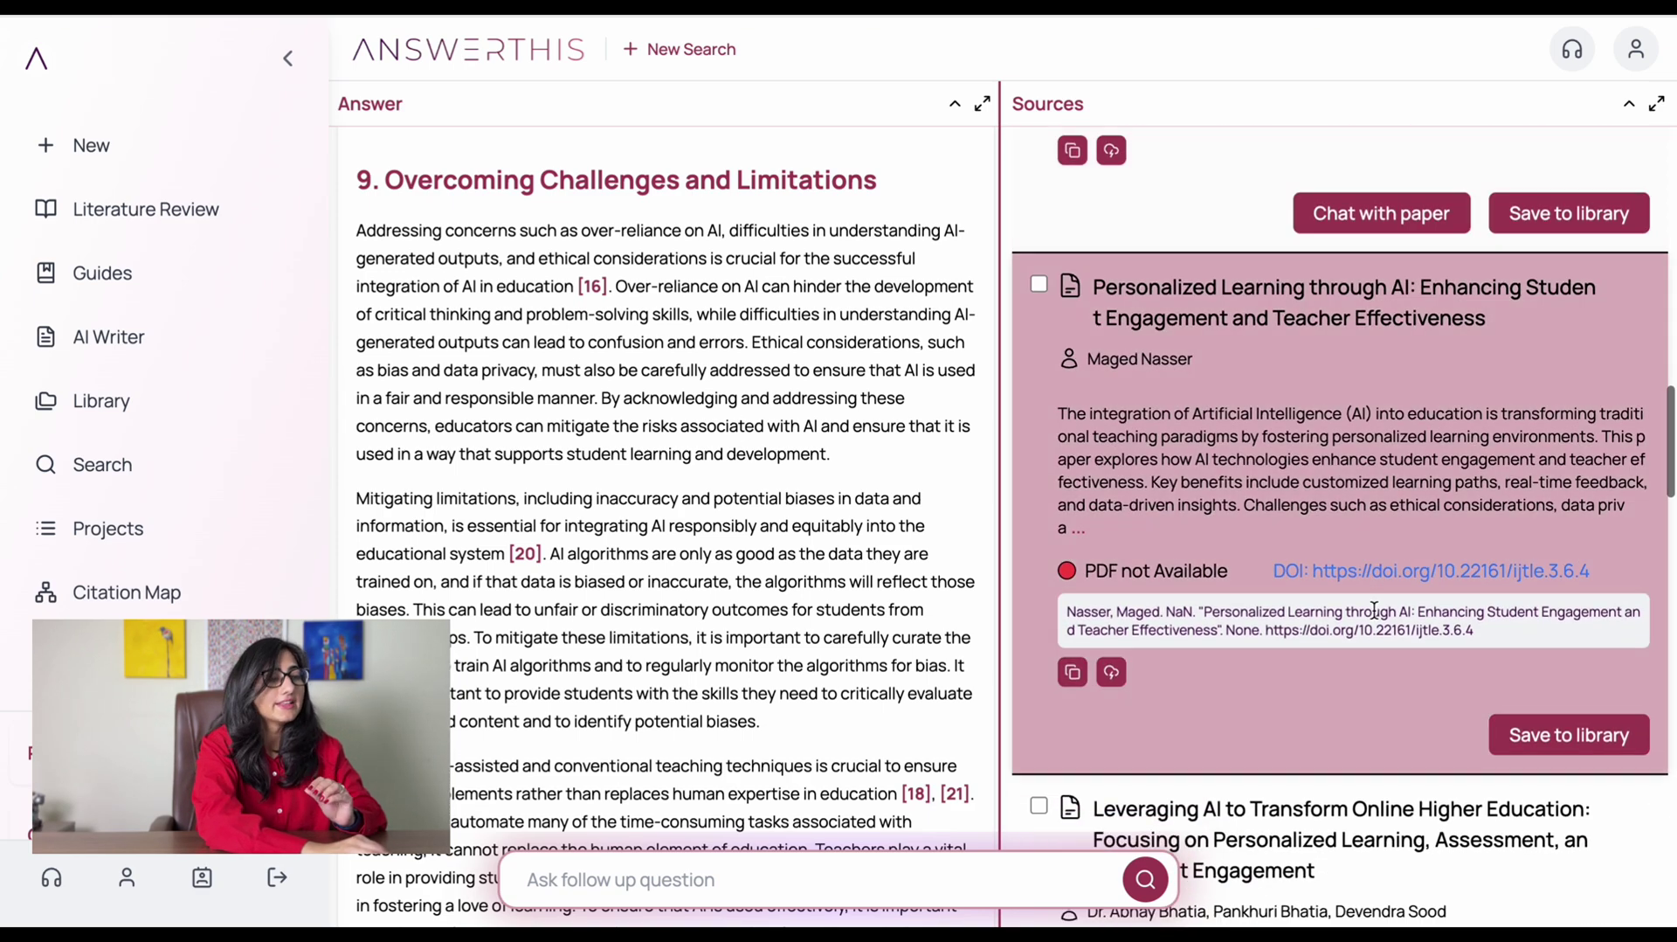
scroll(1373, 609, "down", 5)
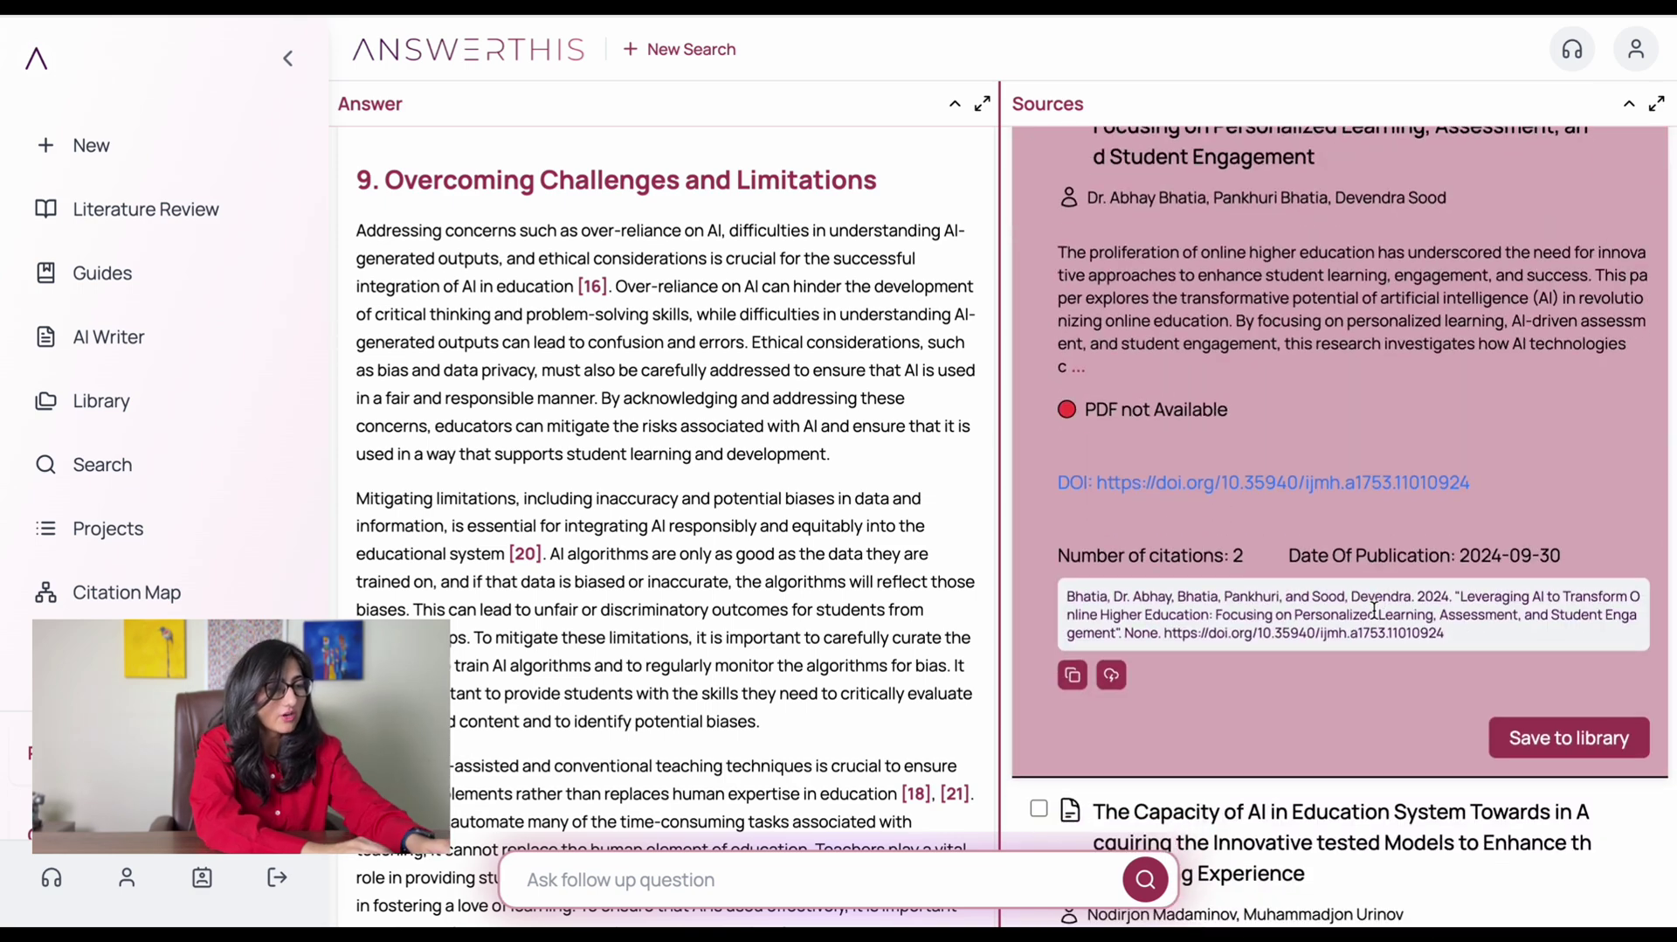
scroll(1374, 608, "up", 15)
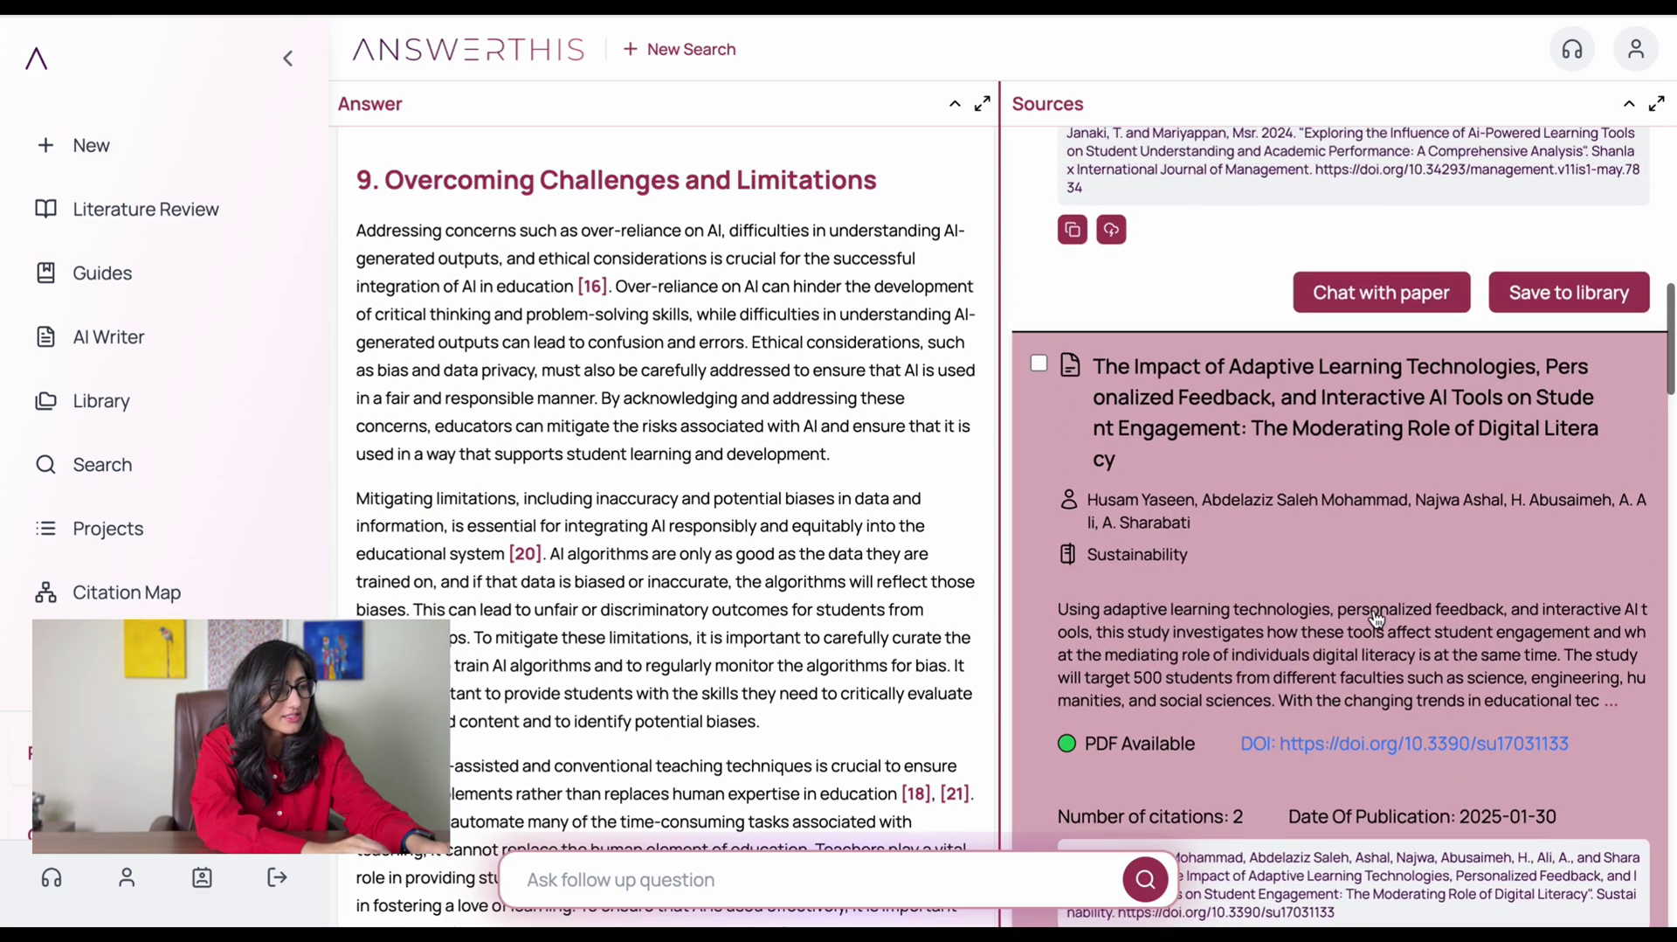
scroll(1375, 617, "up", 4)
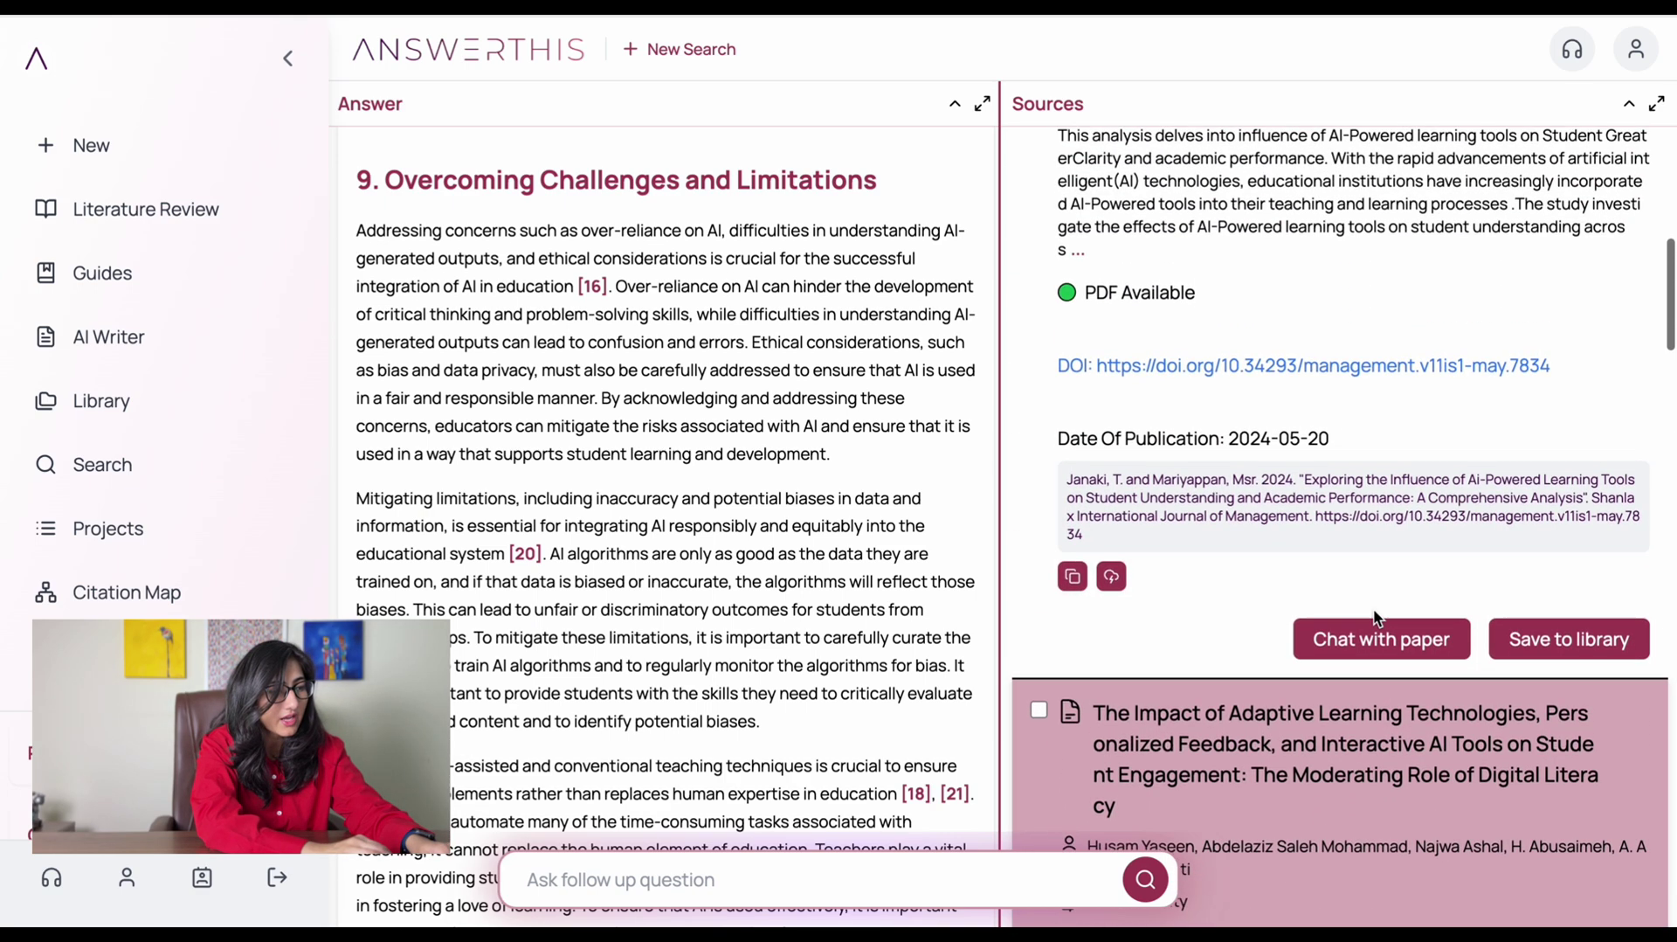
scroll(1375, 617, "up", 3)
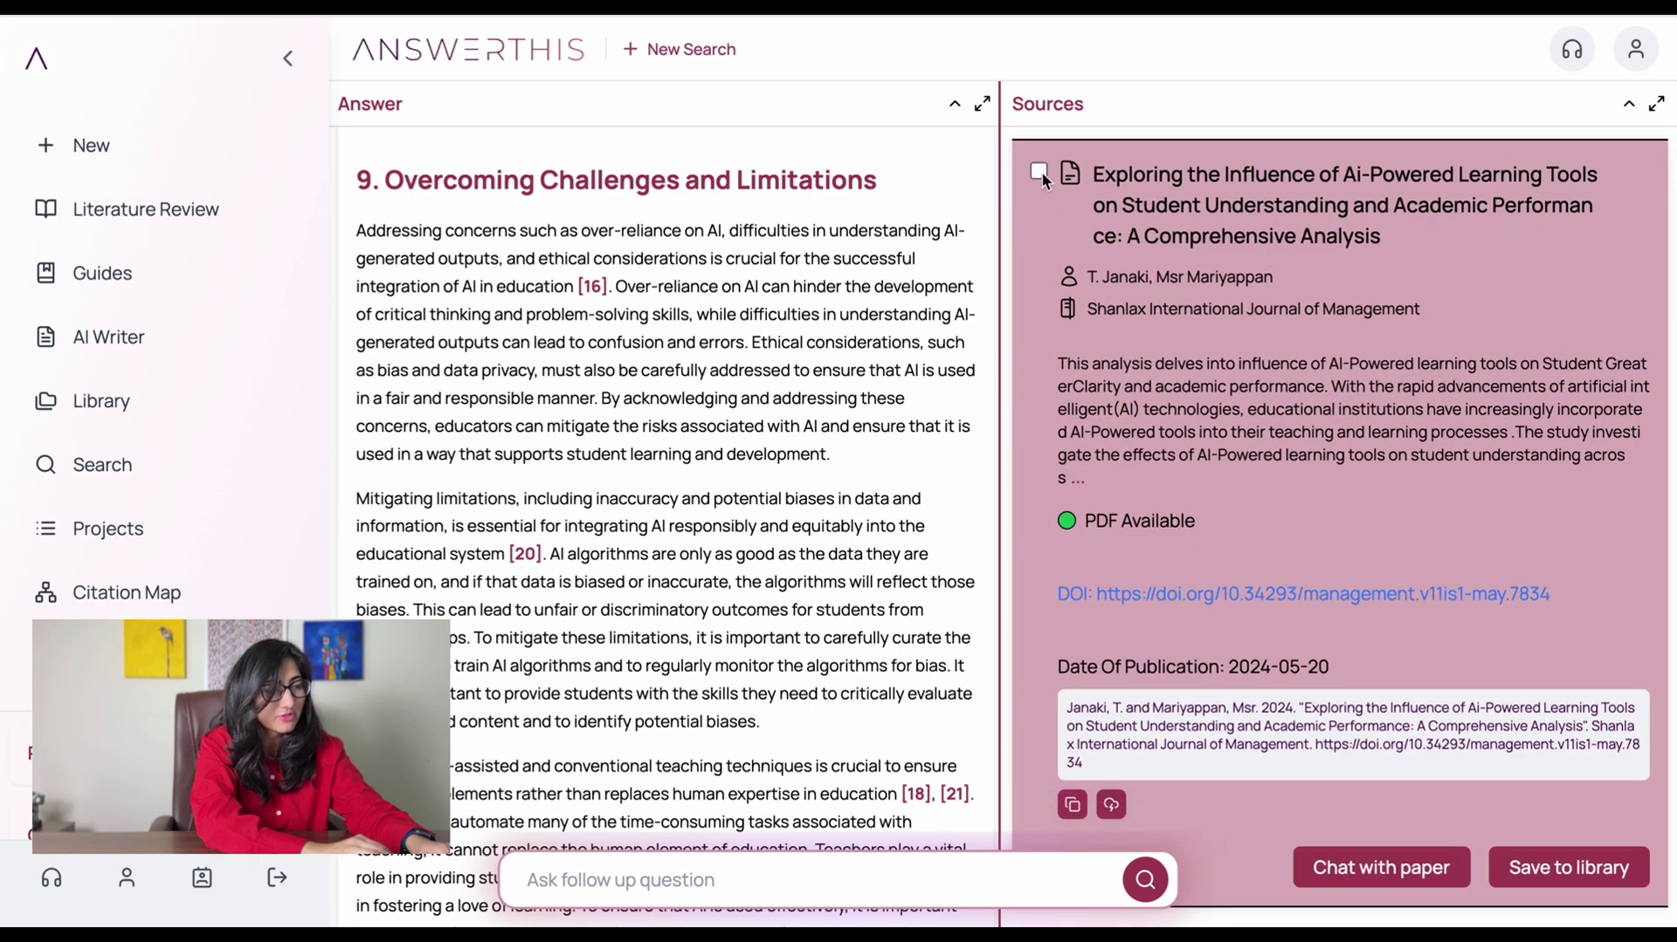
- Save the paper on AI-powered learning tools to the library
scroll(1344, 660, "down", 1)
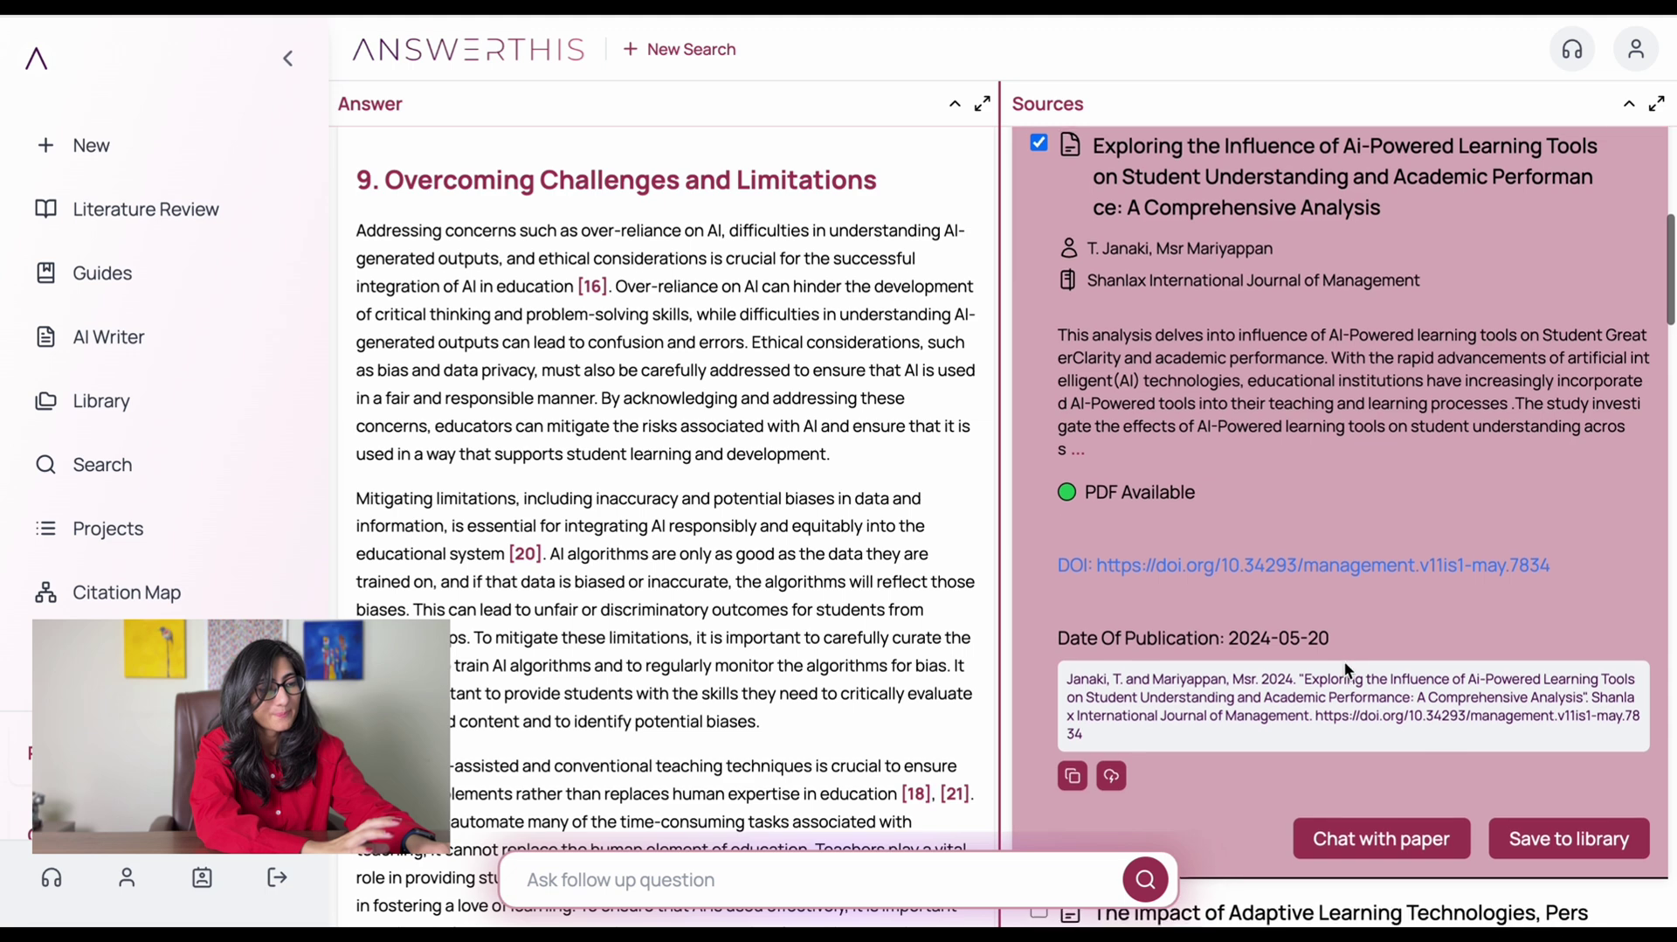
left_click(1586, 816)
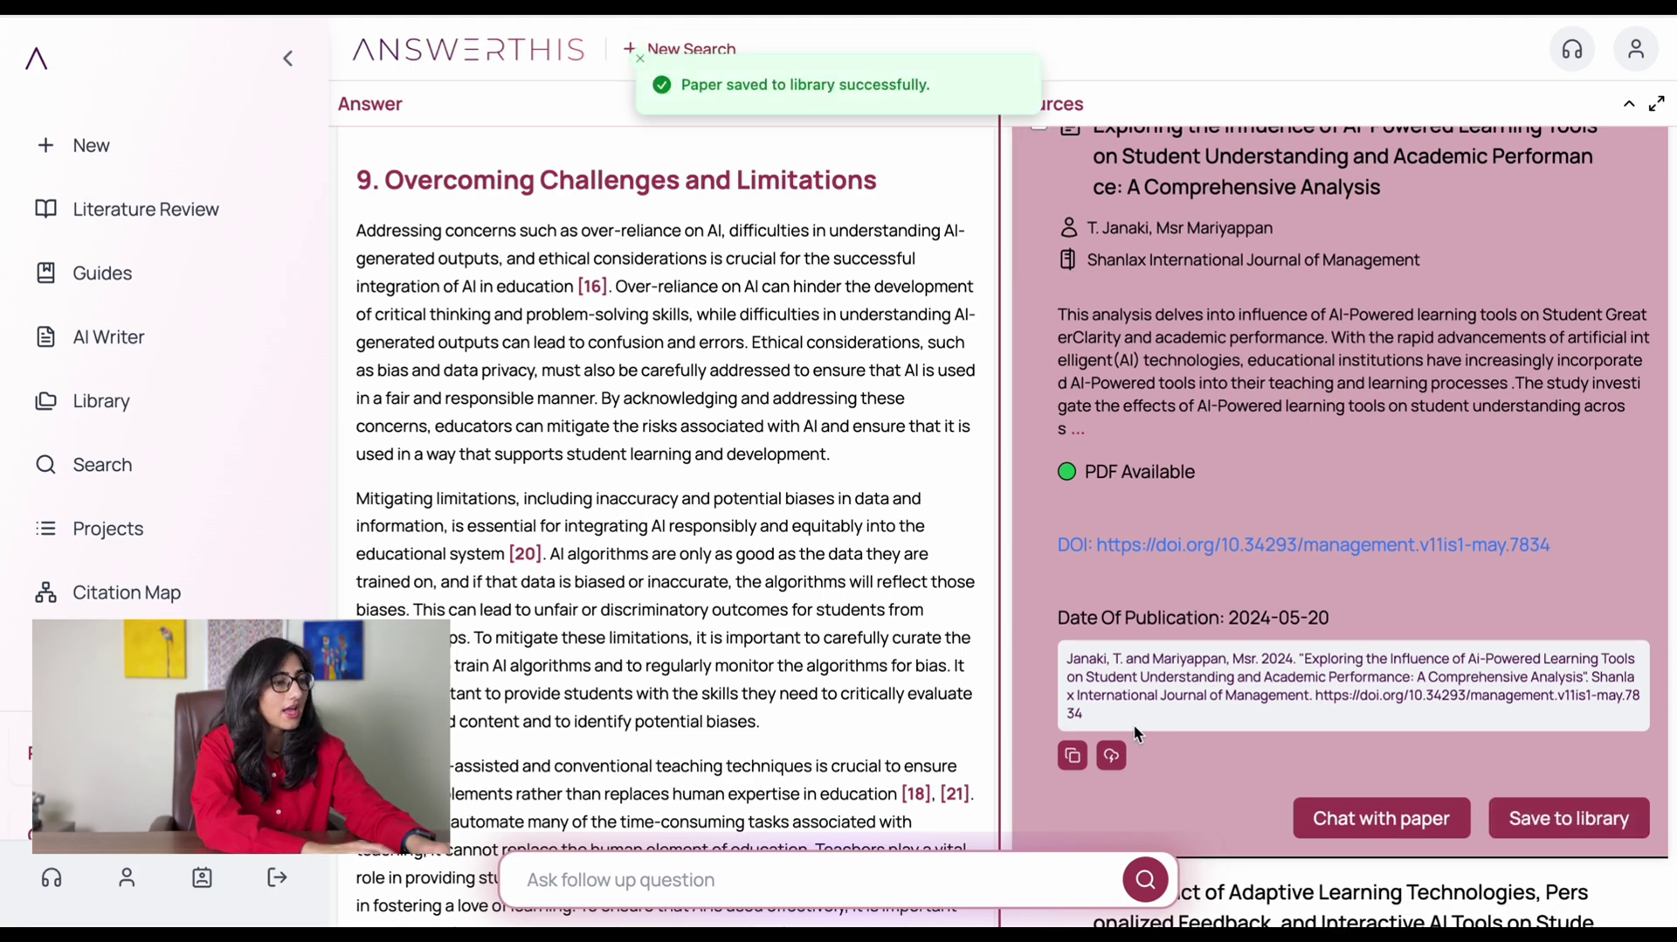
scroll(1106, 634, "up", 1)
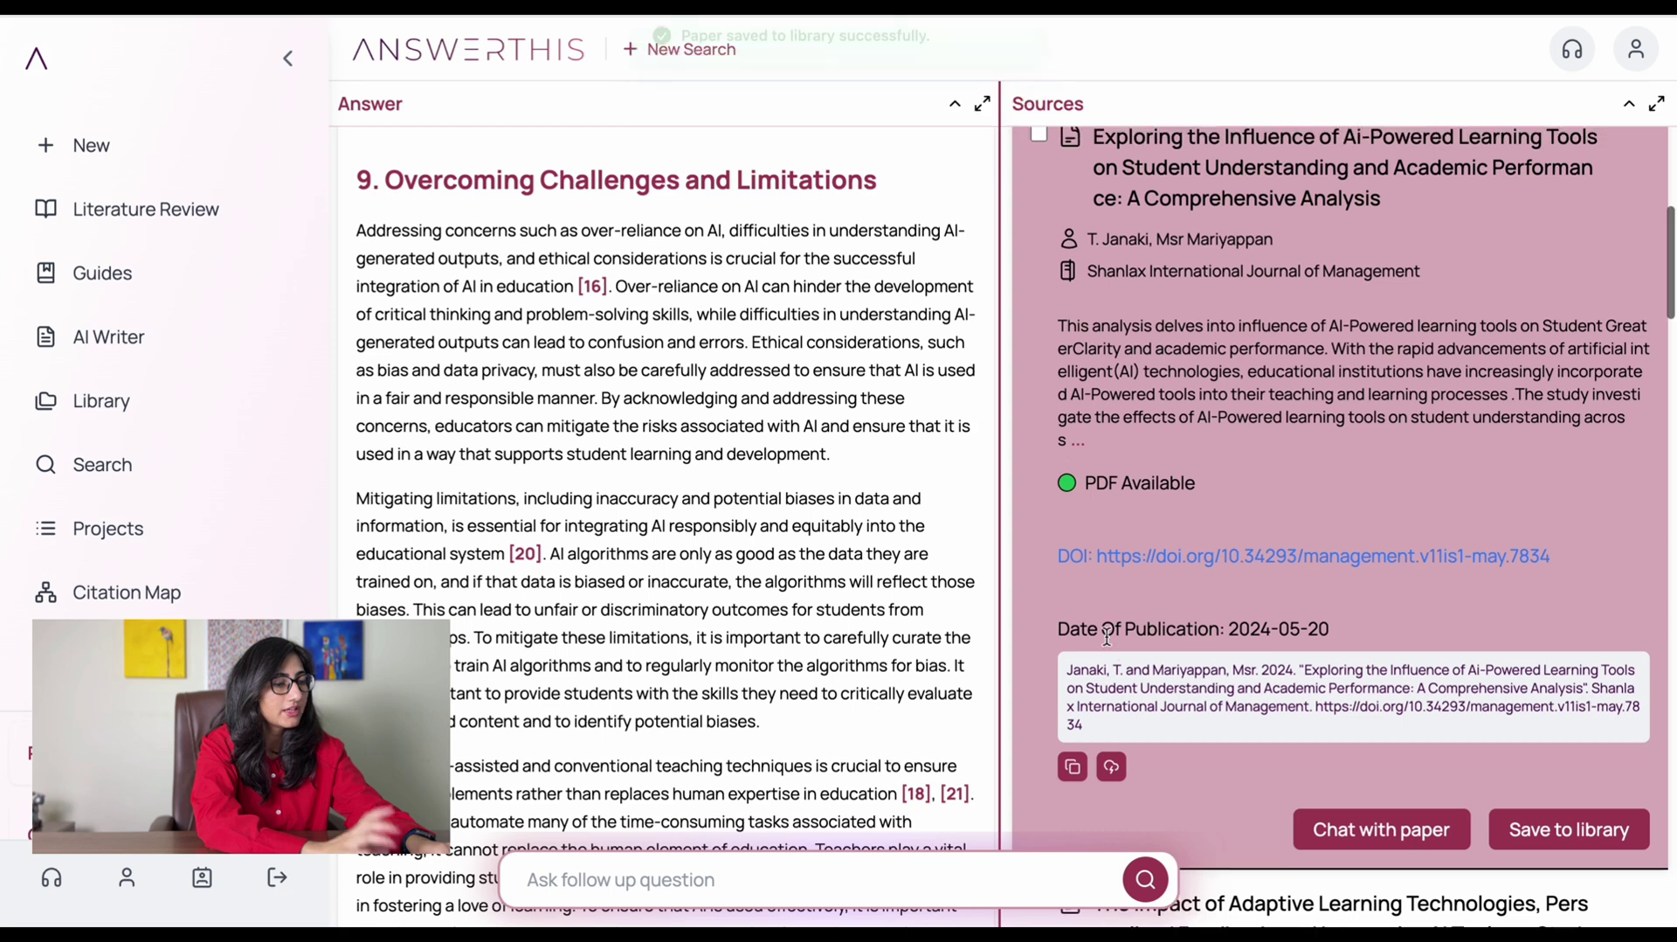
- Open that paper's Shanlax journal article page from its DOI and scroll through it
left_click(1165, 607)
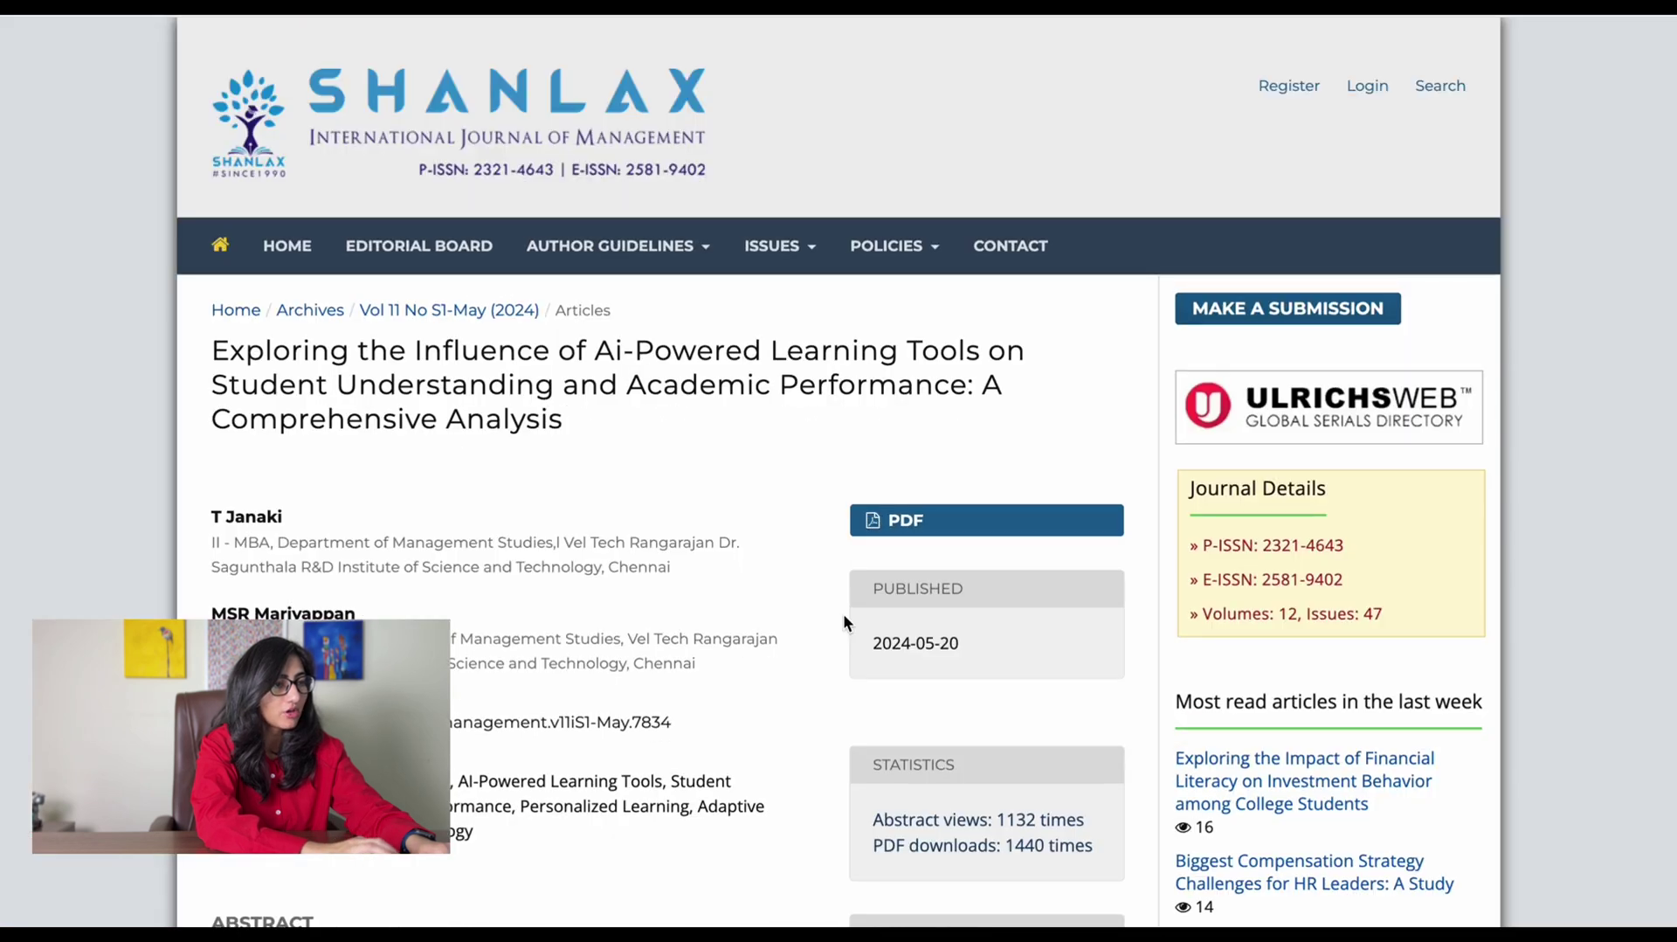
scroll(749, 697, "down", 2)
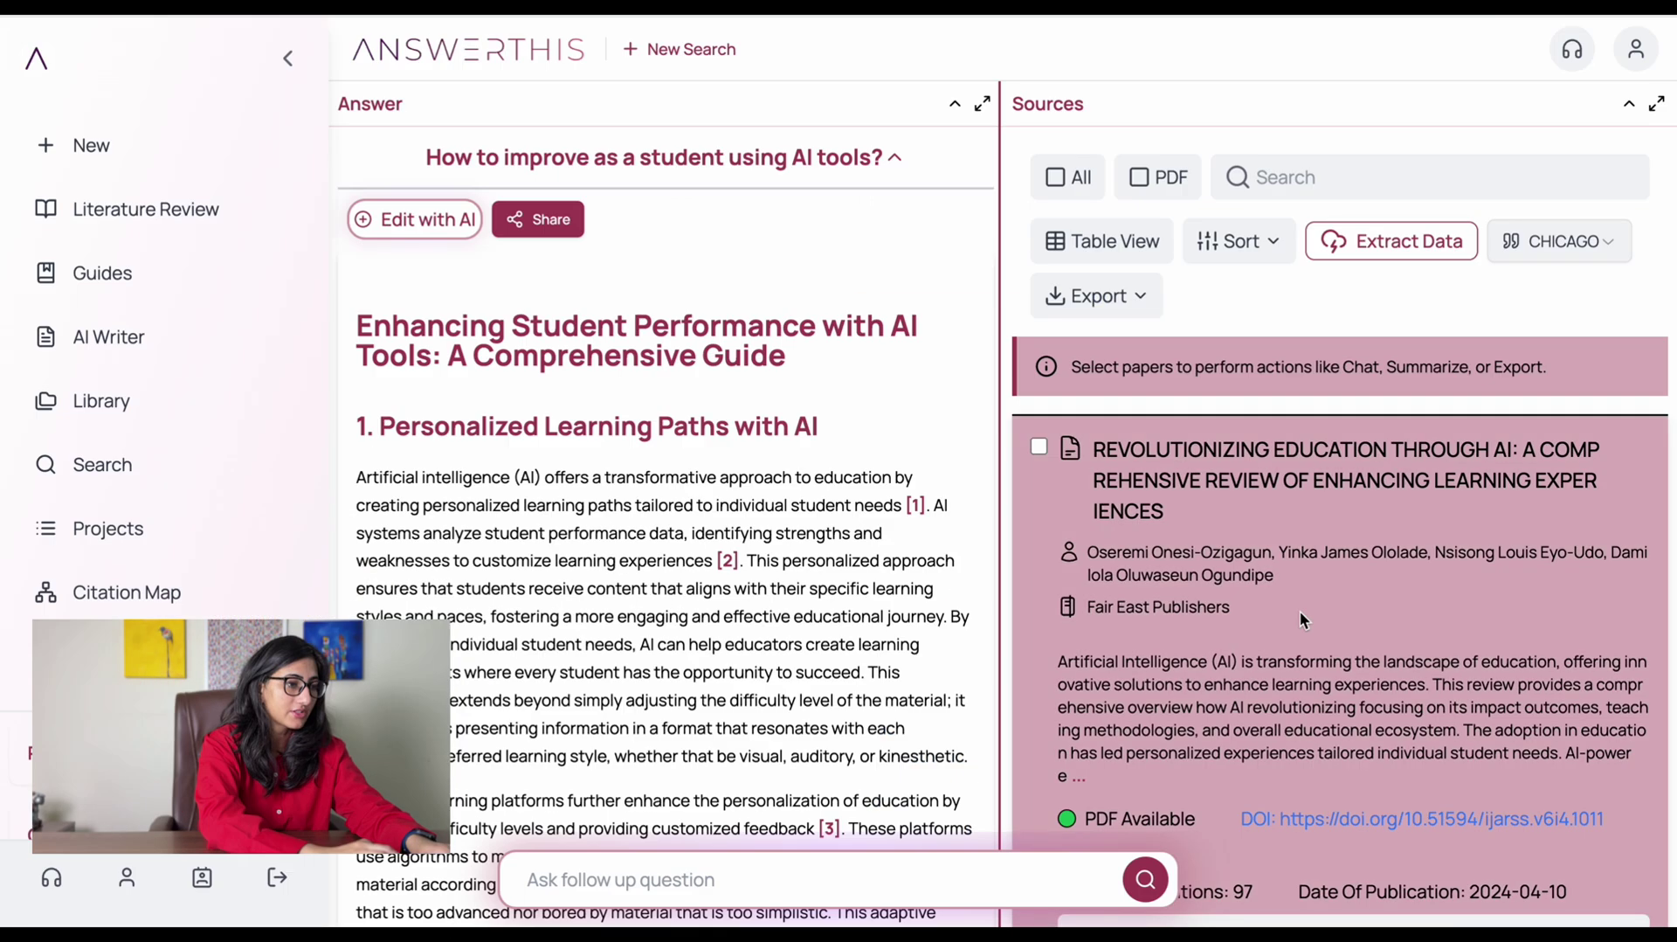
scroll(1300, 610, "down", 2)
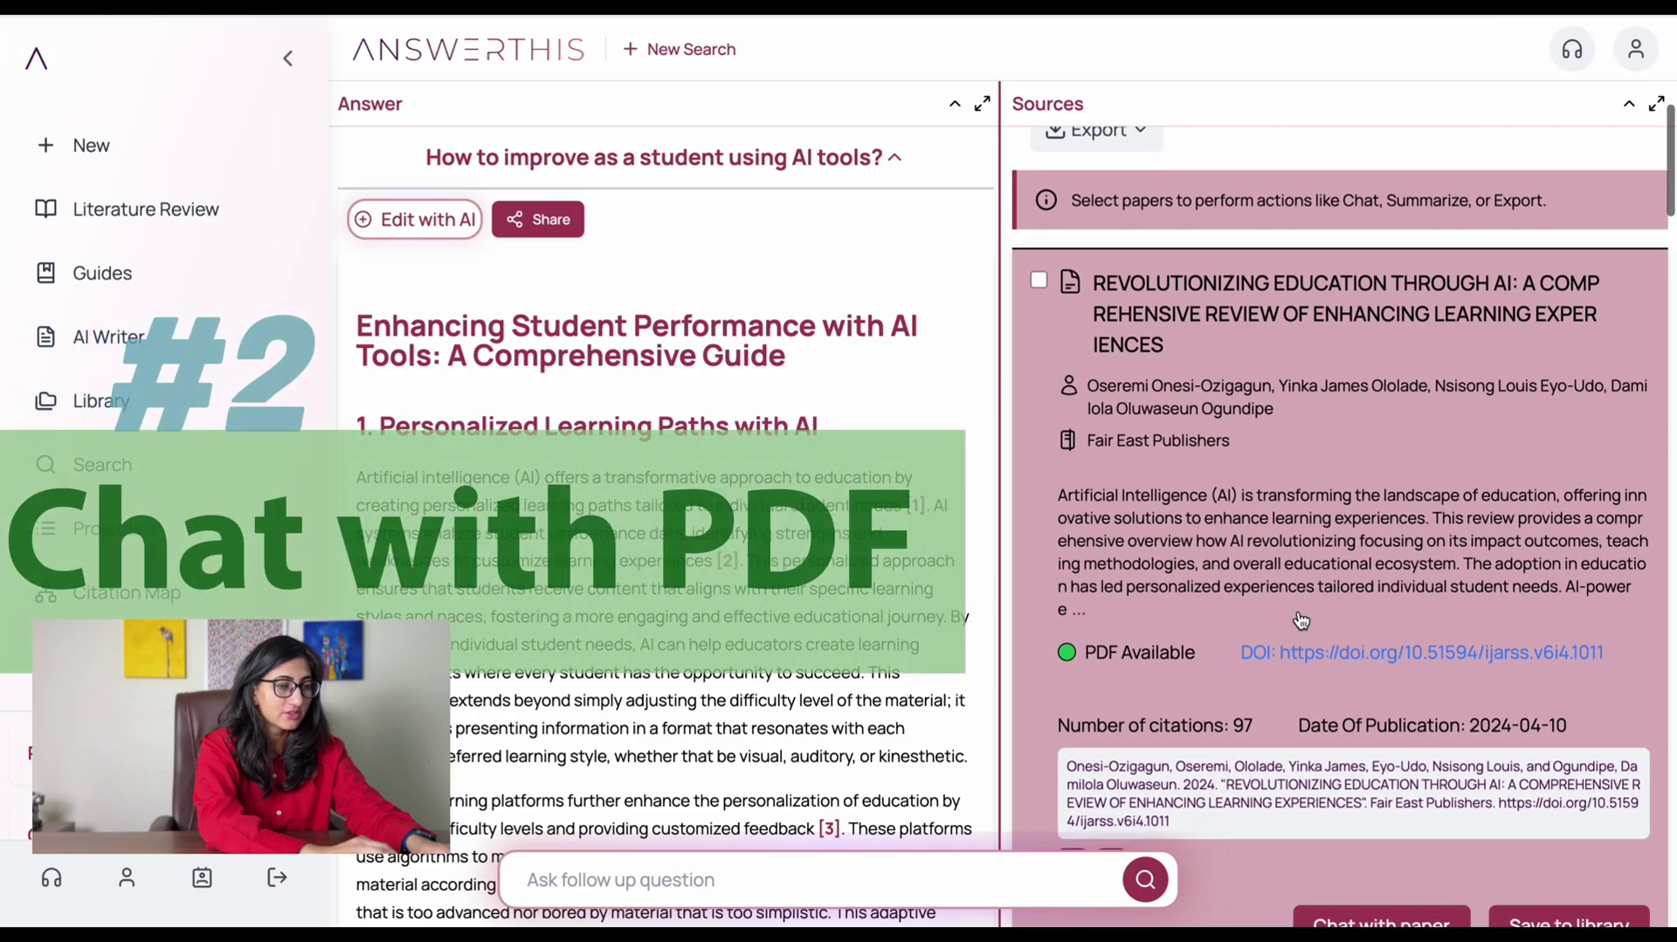
- Chat with the Revolutionizing Education Through AI paper and read its key-point summary
scroll(1302, 620, "down", 2)
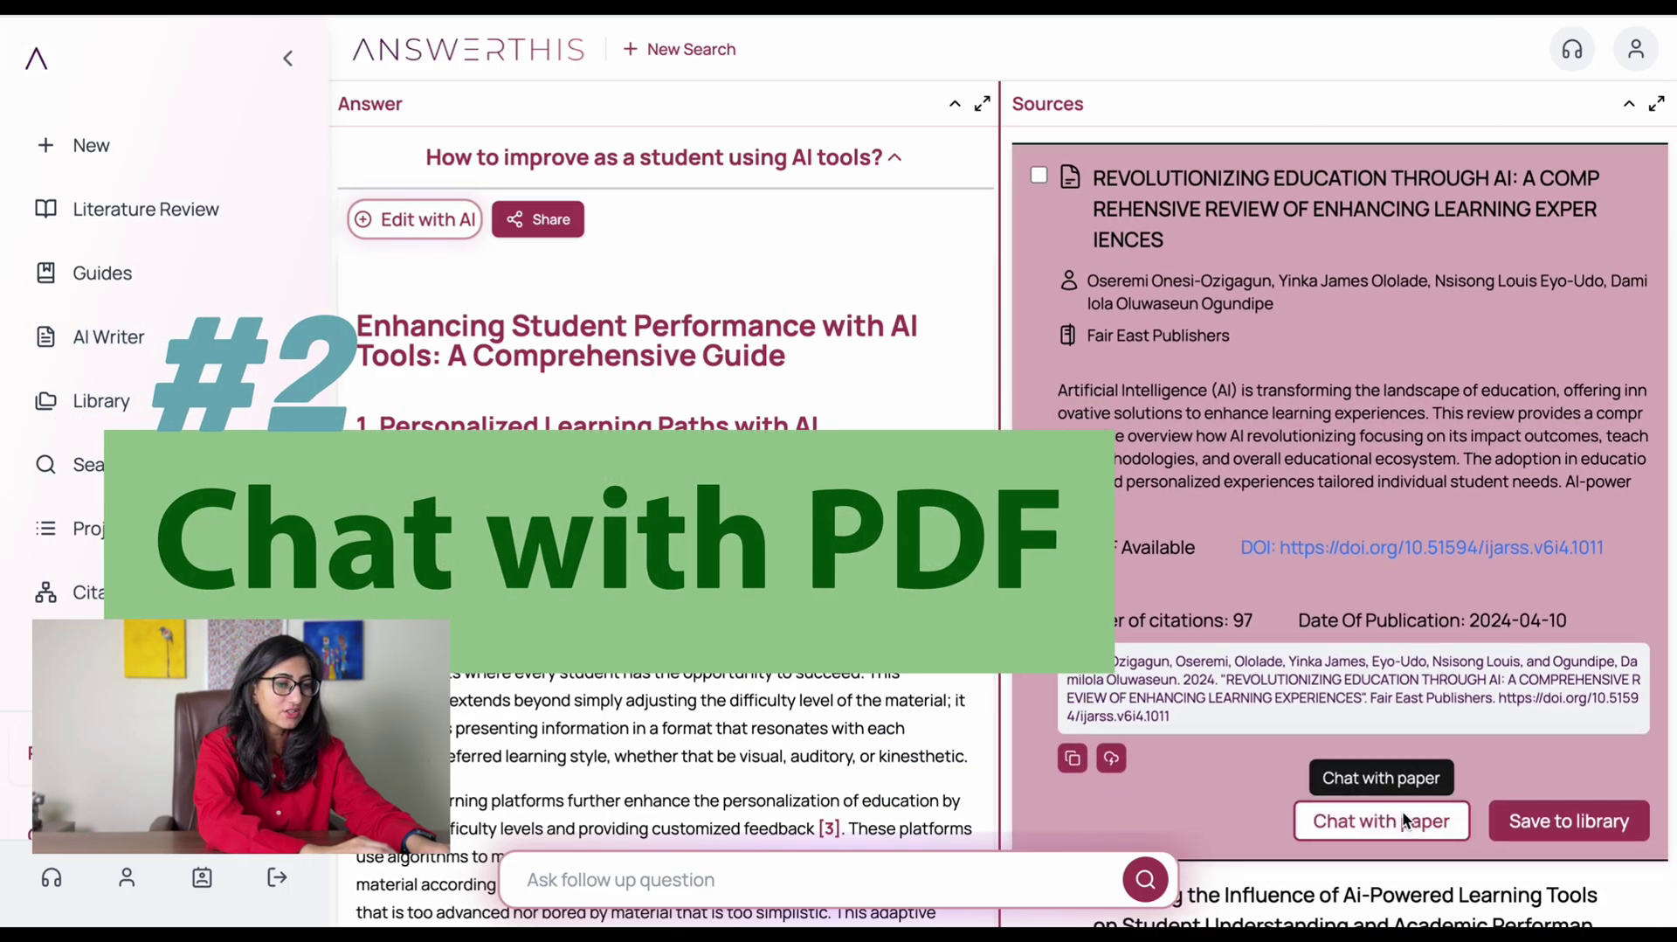
left_click(1392, 826)
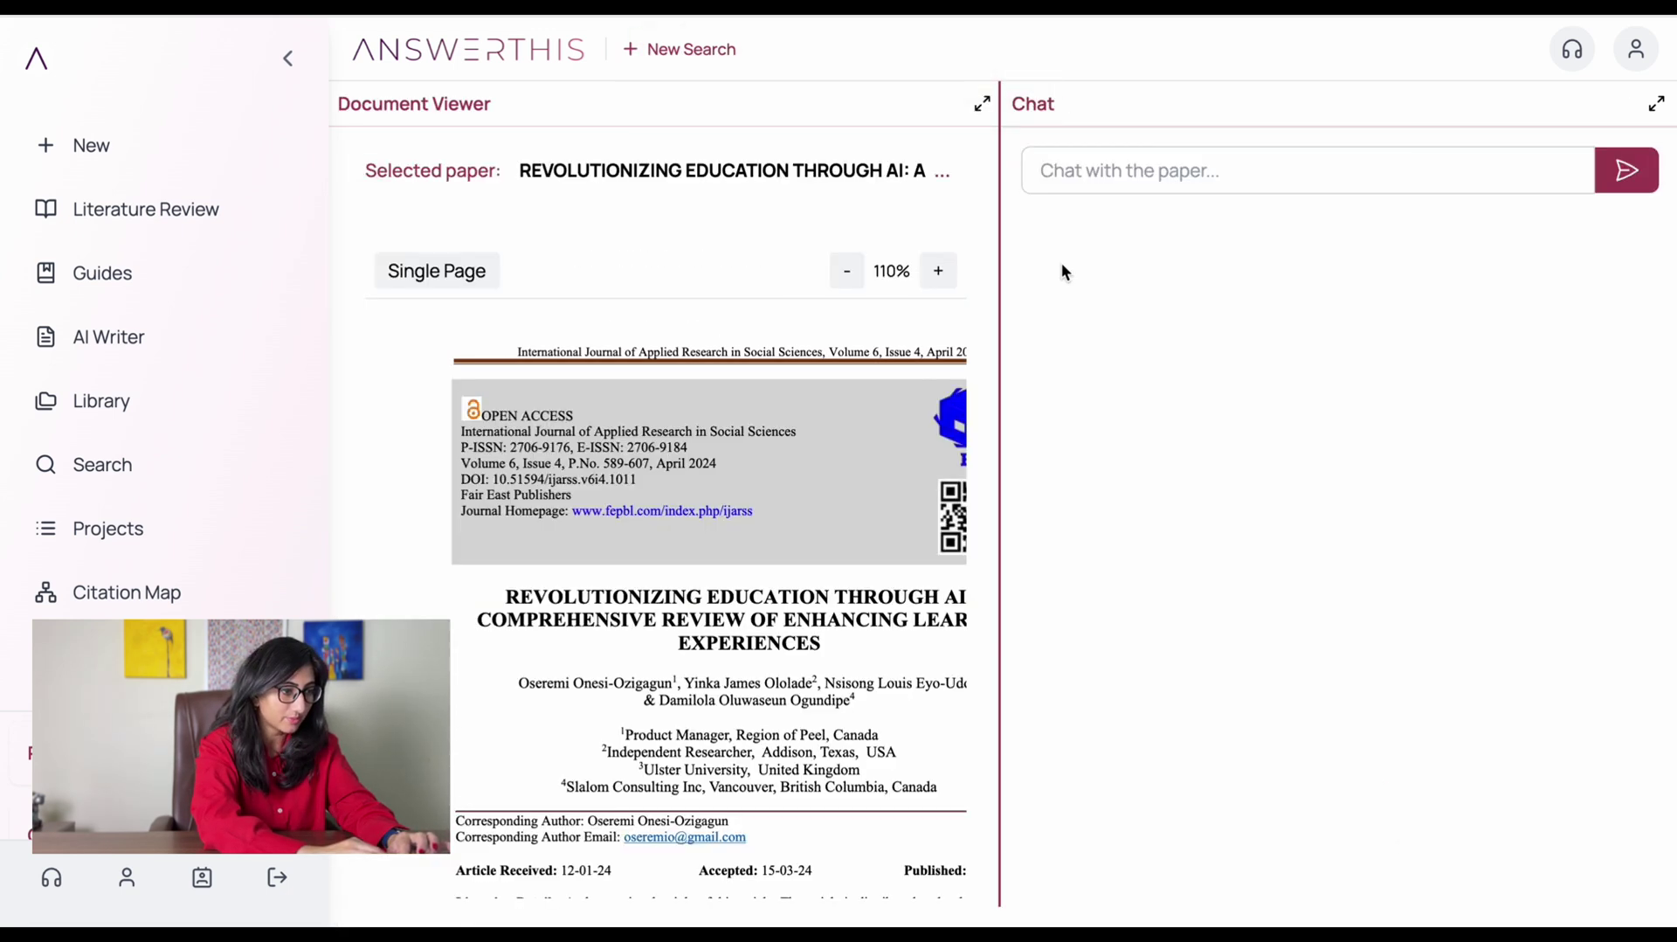
scroll(856, 538, "down", 10)
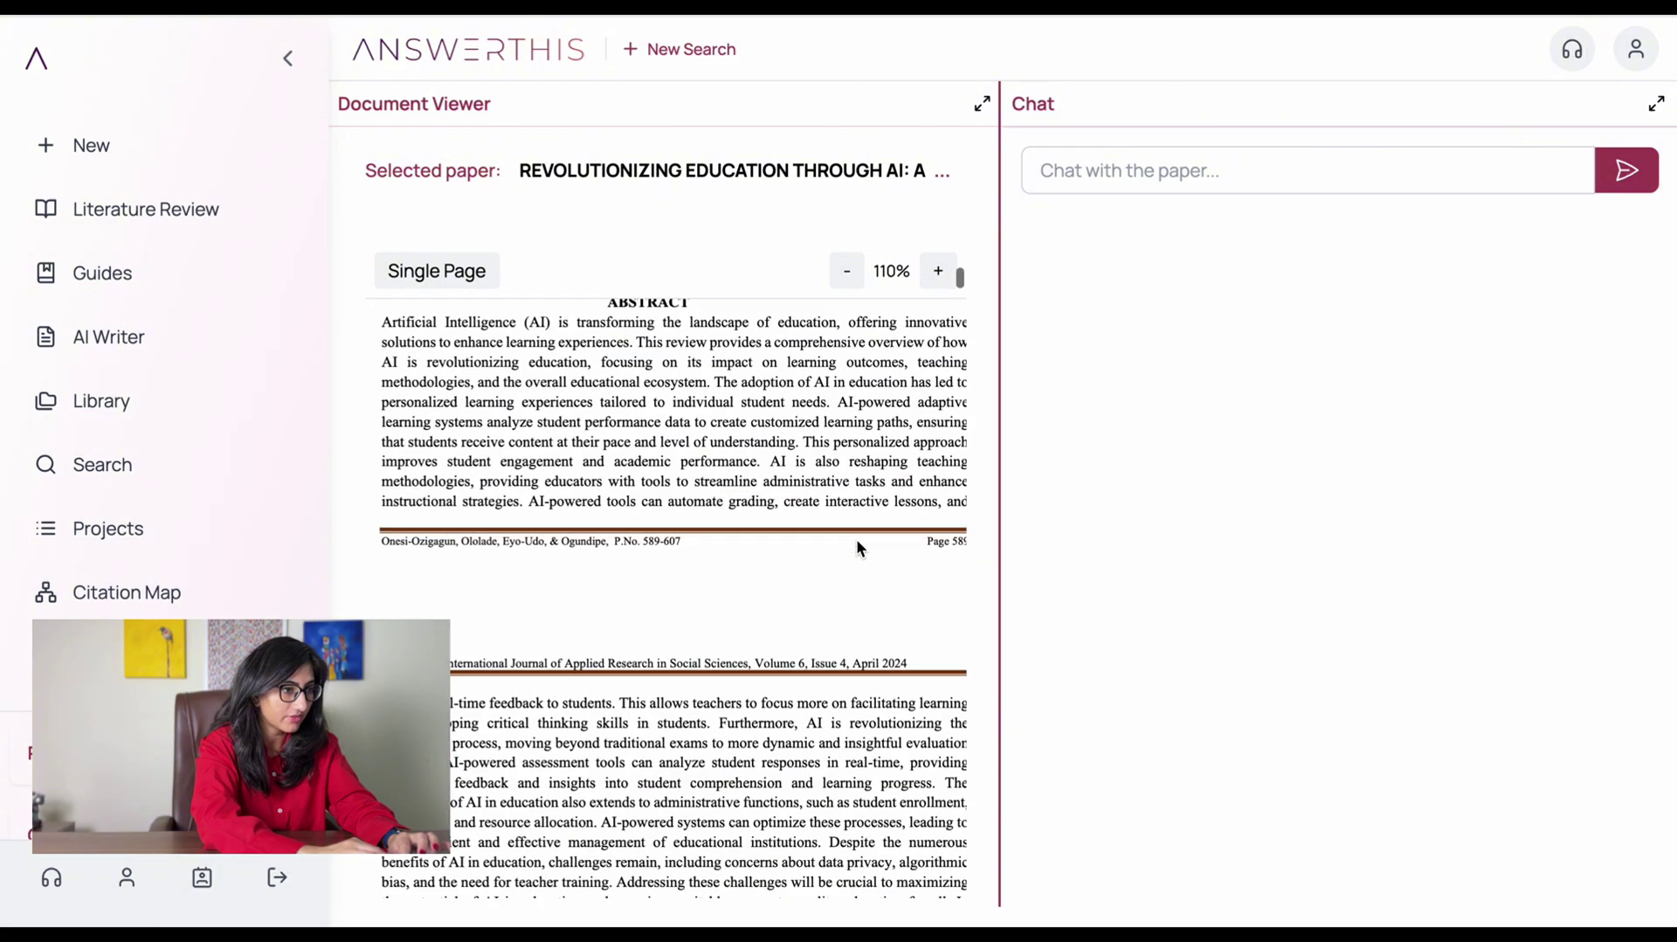
scroll(856, 538, "down", 5)
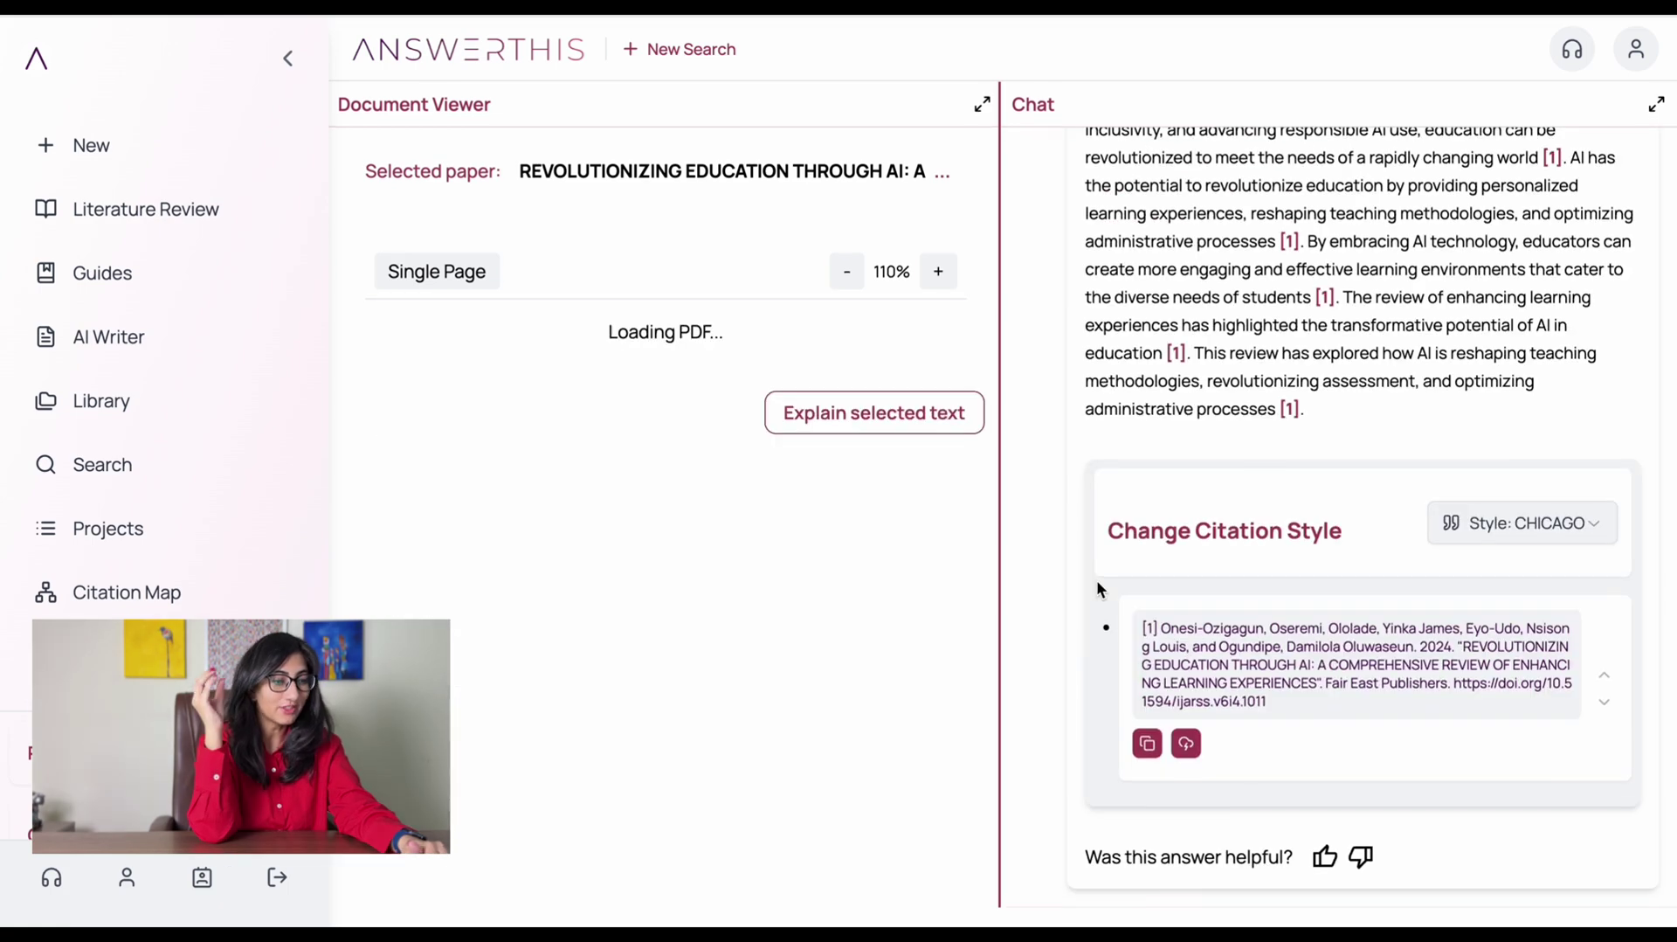
scroll(1097, 584, "up", 10)
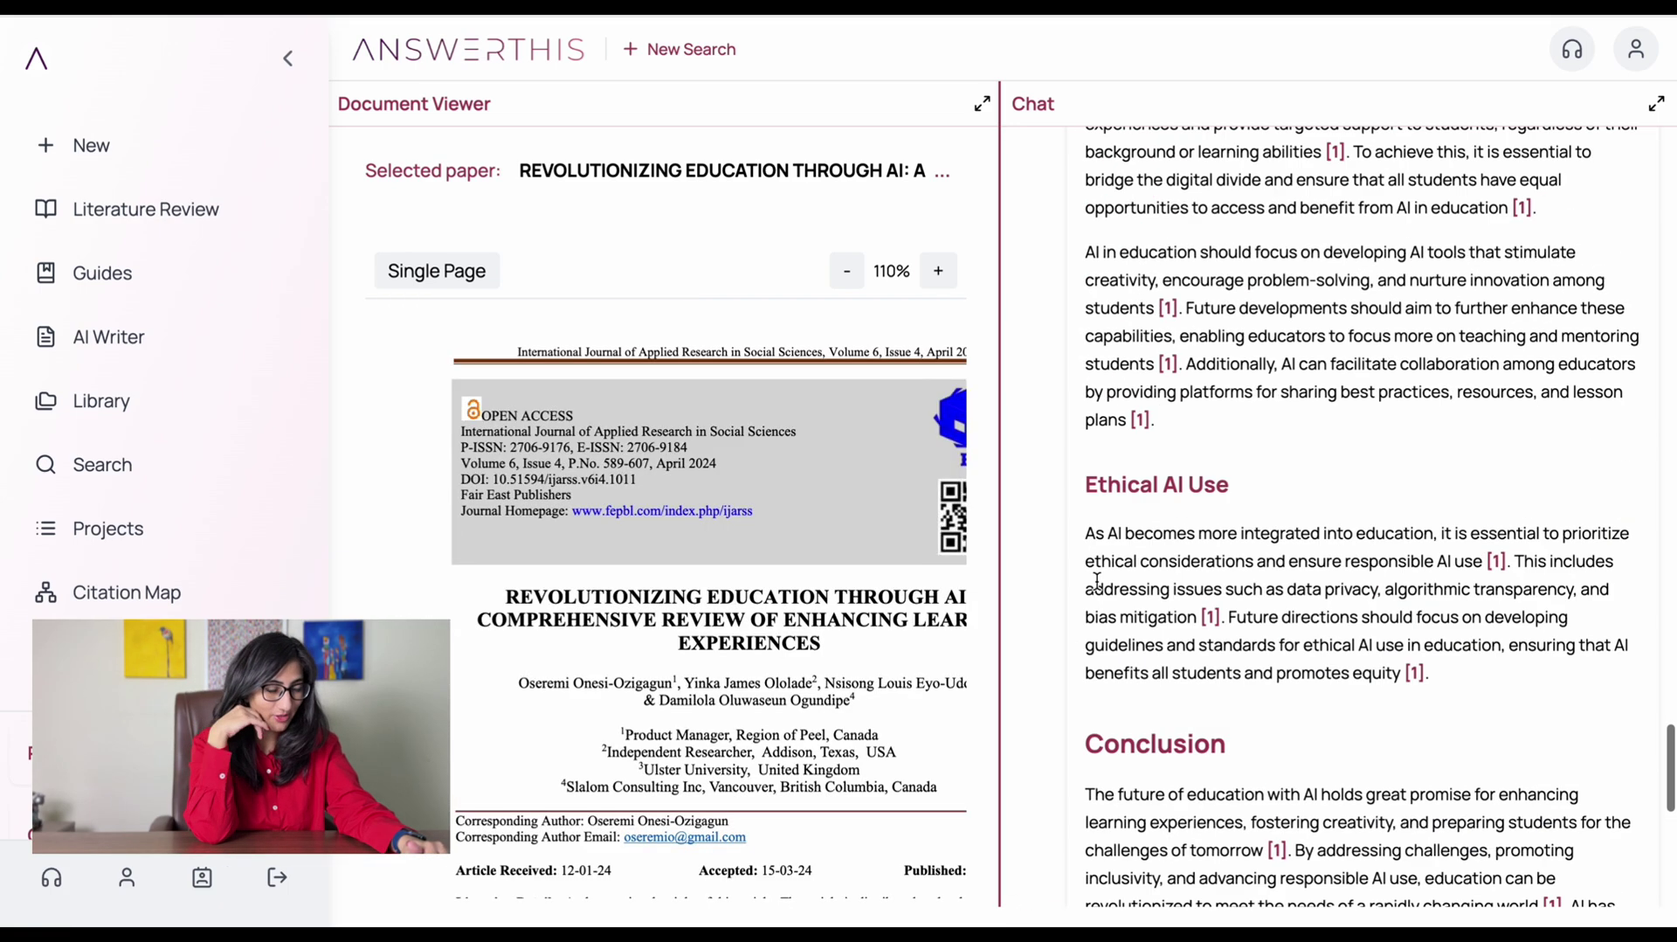
scroll(1097, 580, "up", 15)
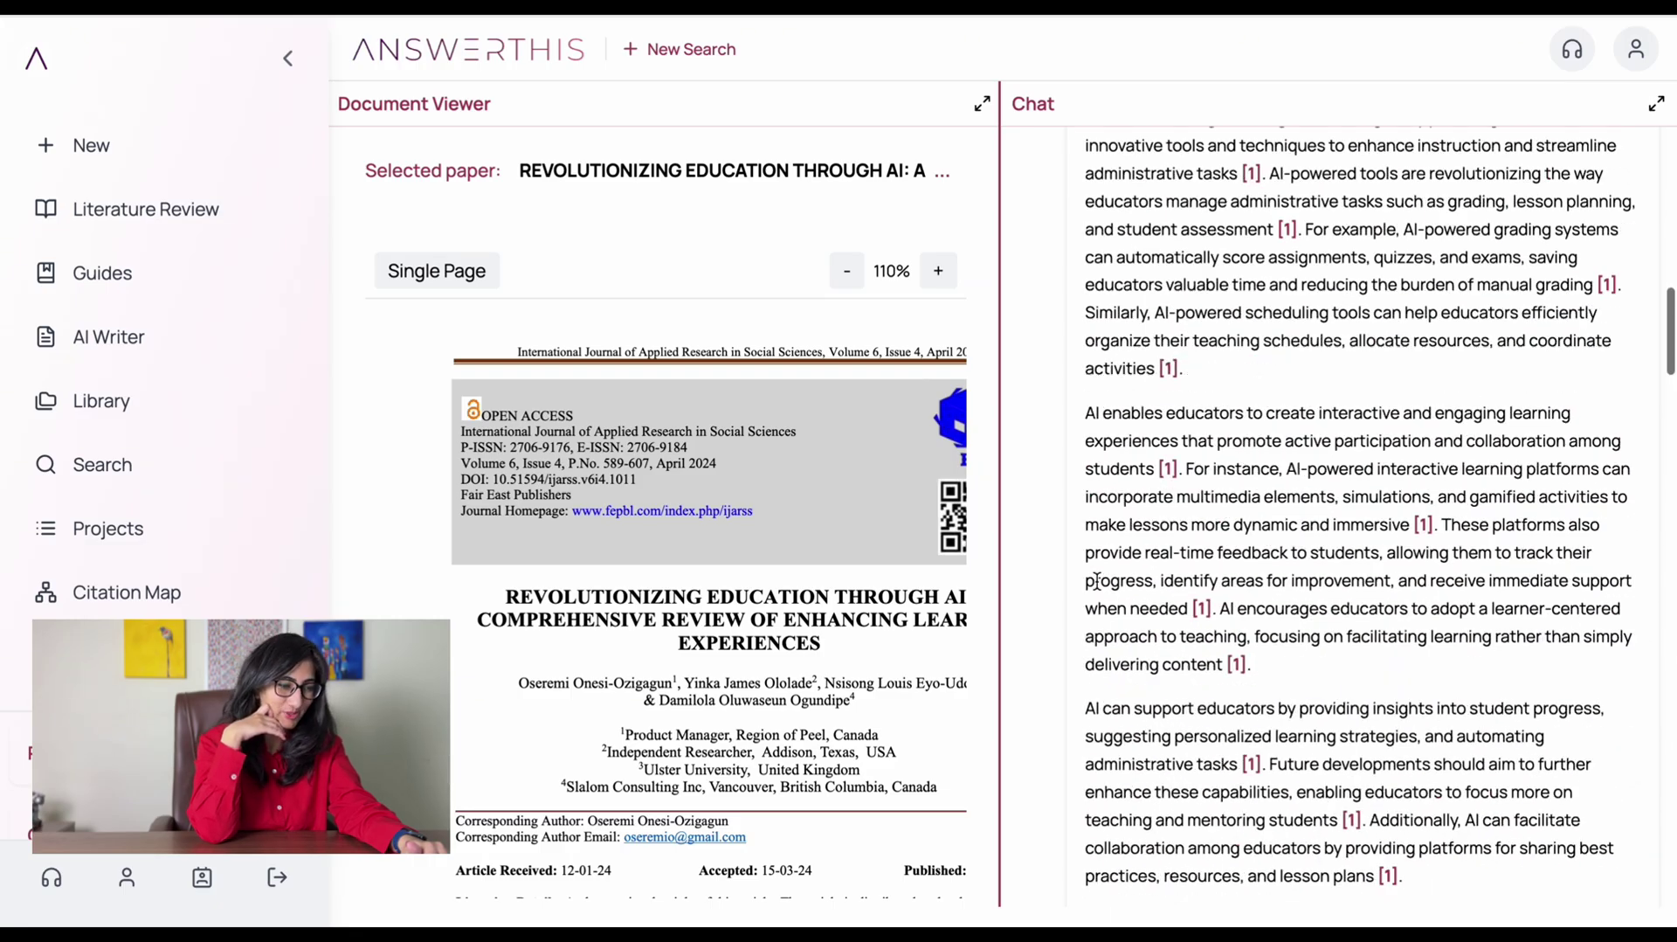
scroll(1574, 165, "down", 15)
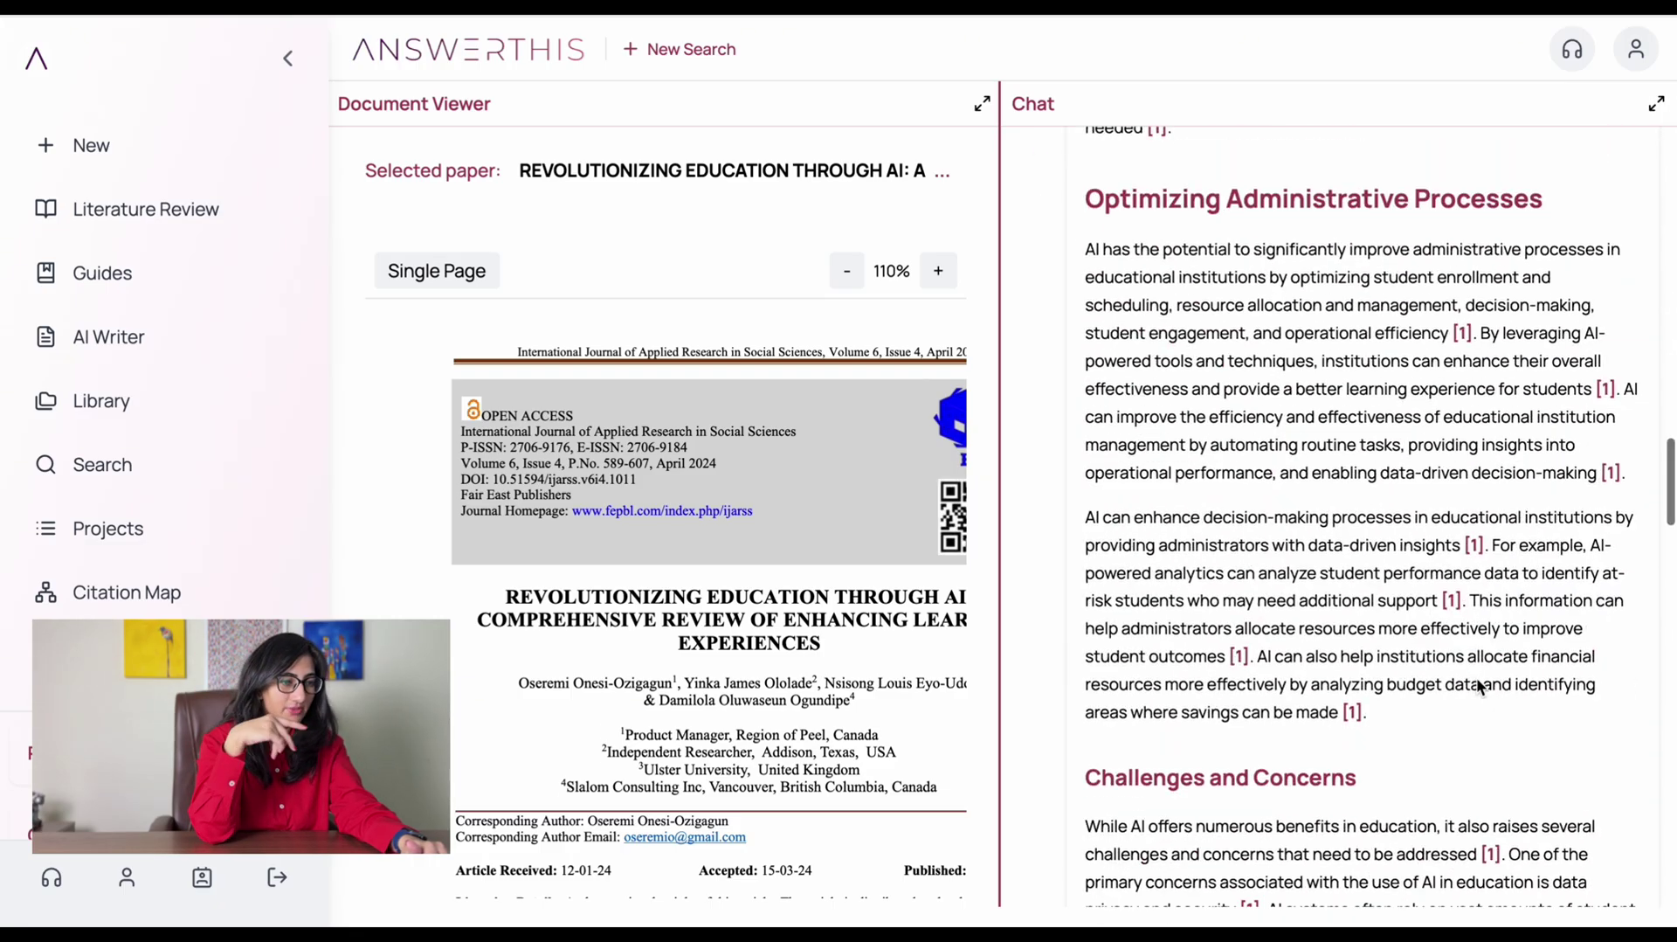
scroll(1477, 678, "down", 10)
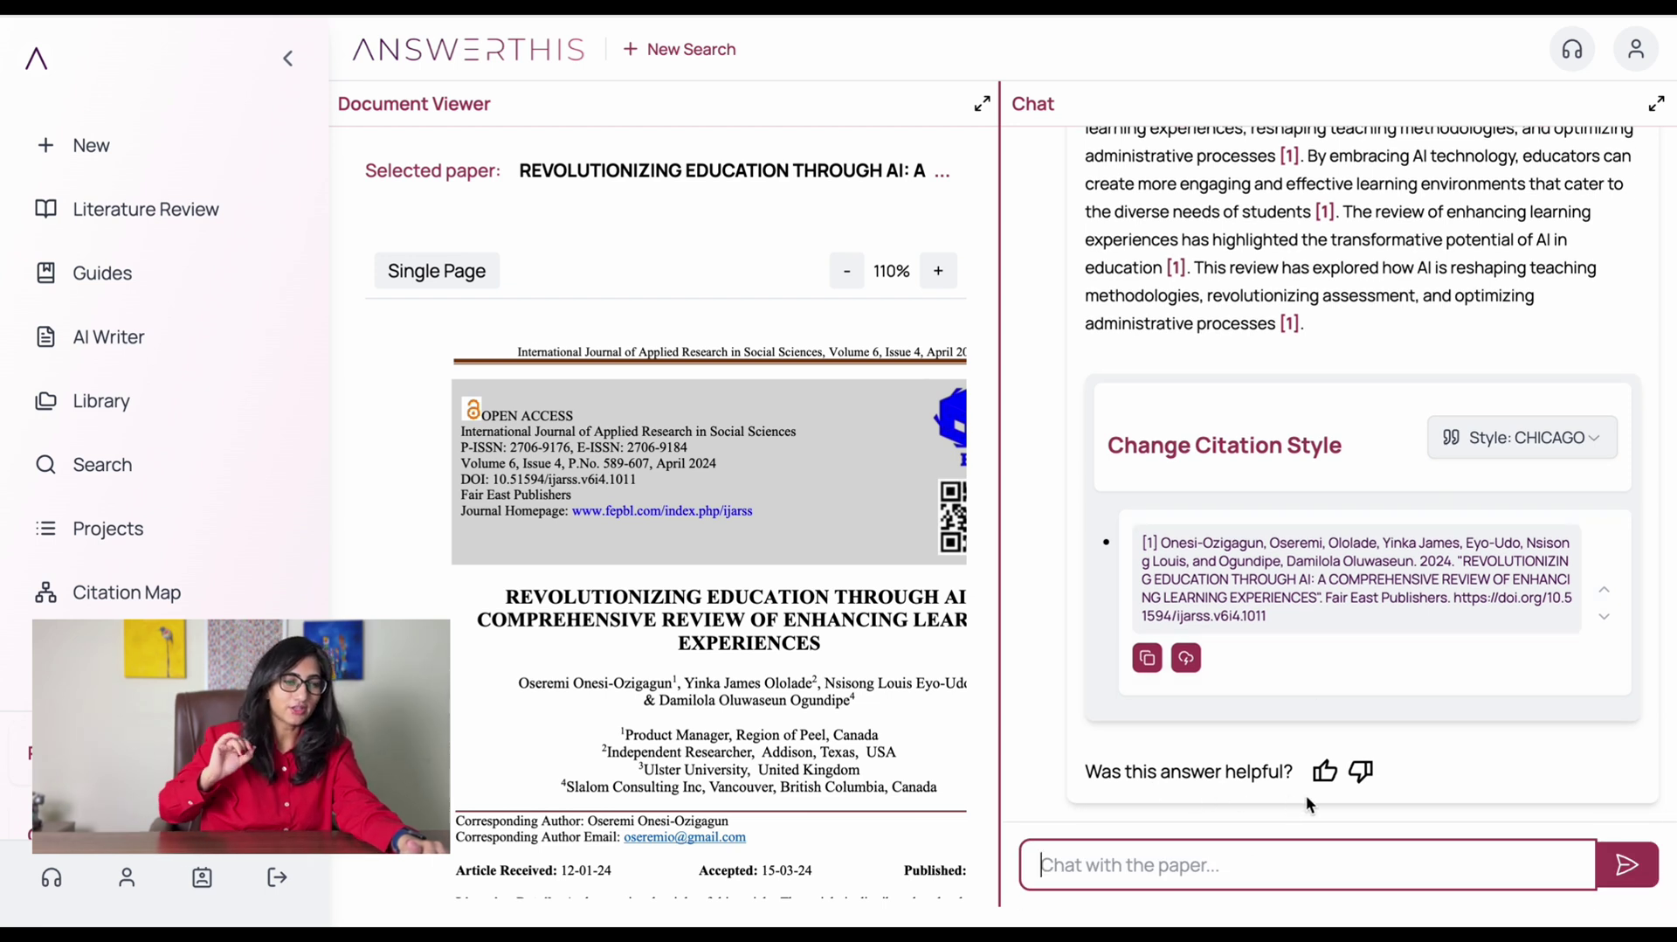
- Ask the paper chat 'What research gap has this paper filled?' and read the answer
type("What research")
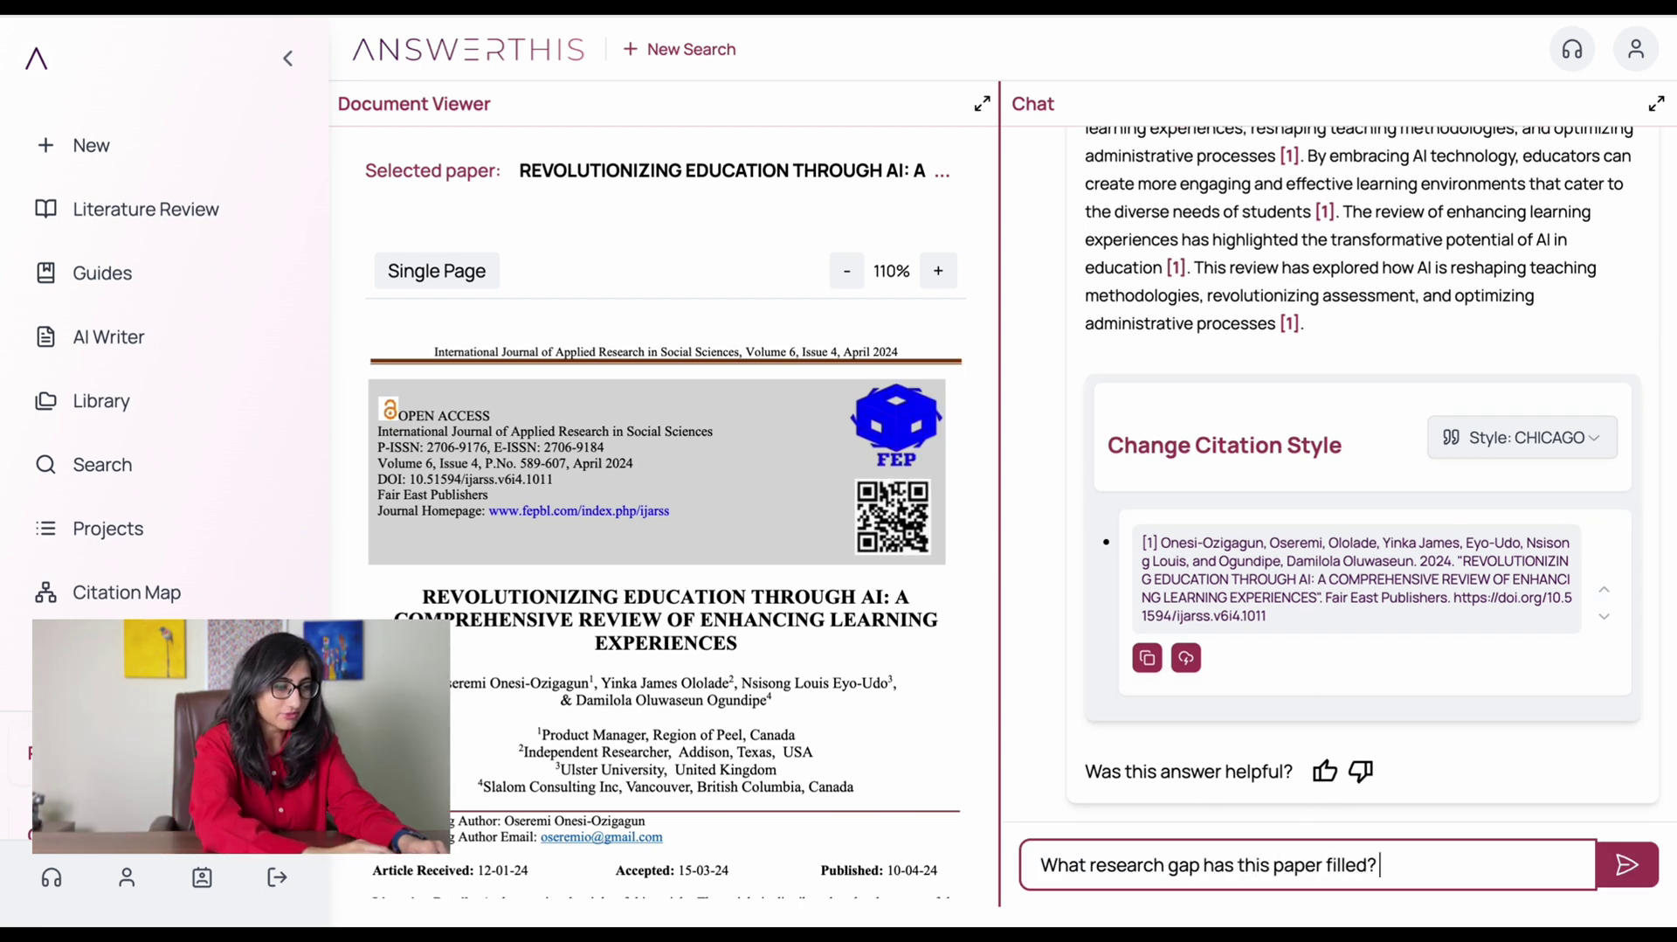
type("gap has this paper filled?")
key("Return")
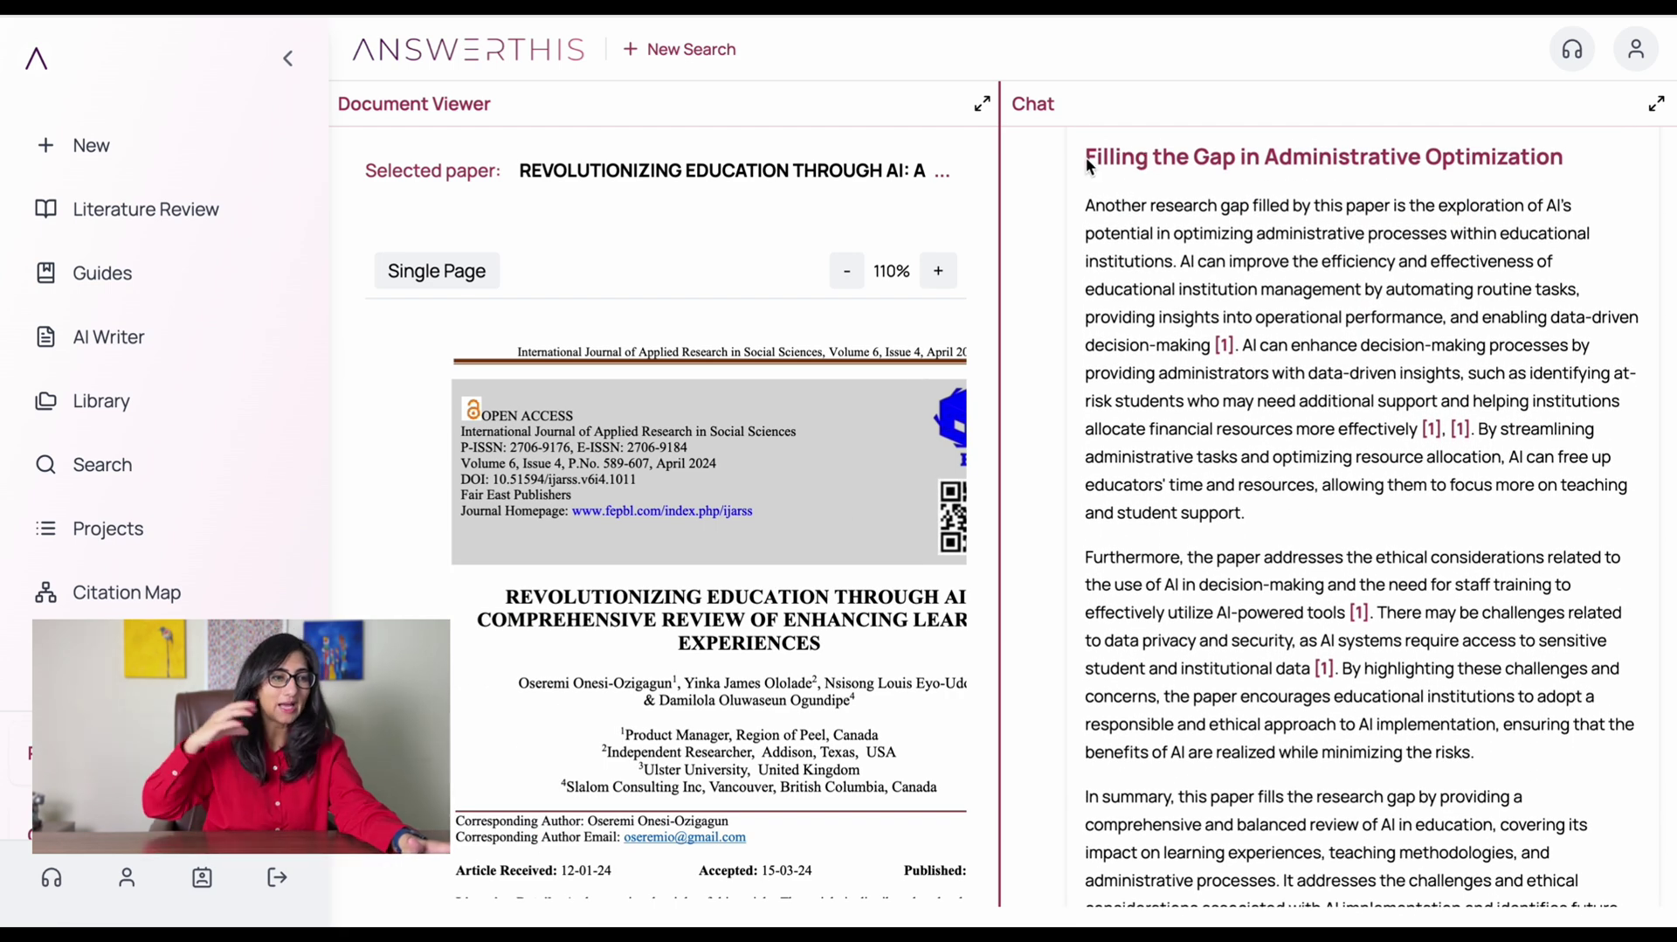
scroll(1268, 463, "up", 10)
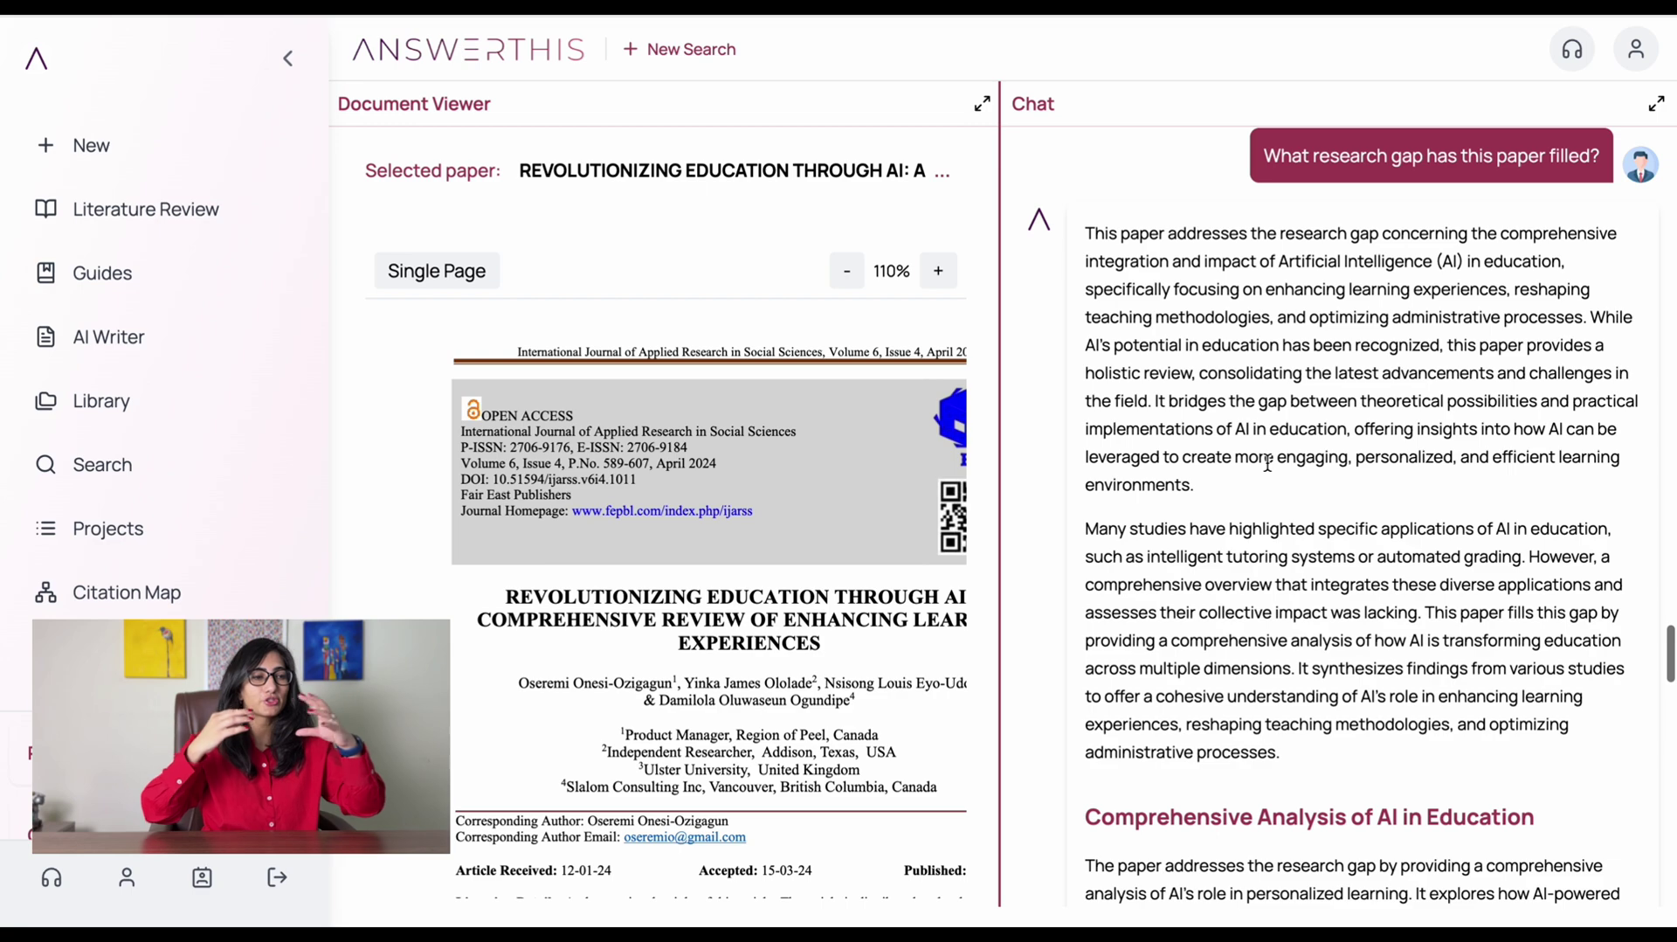
scroll(1268, 463, "down", 1)
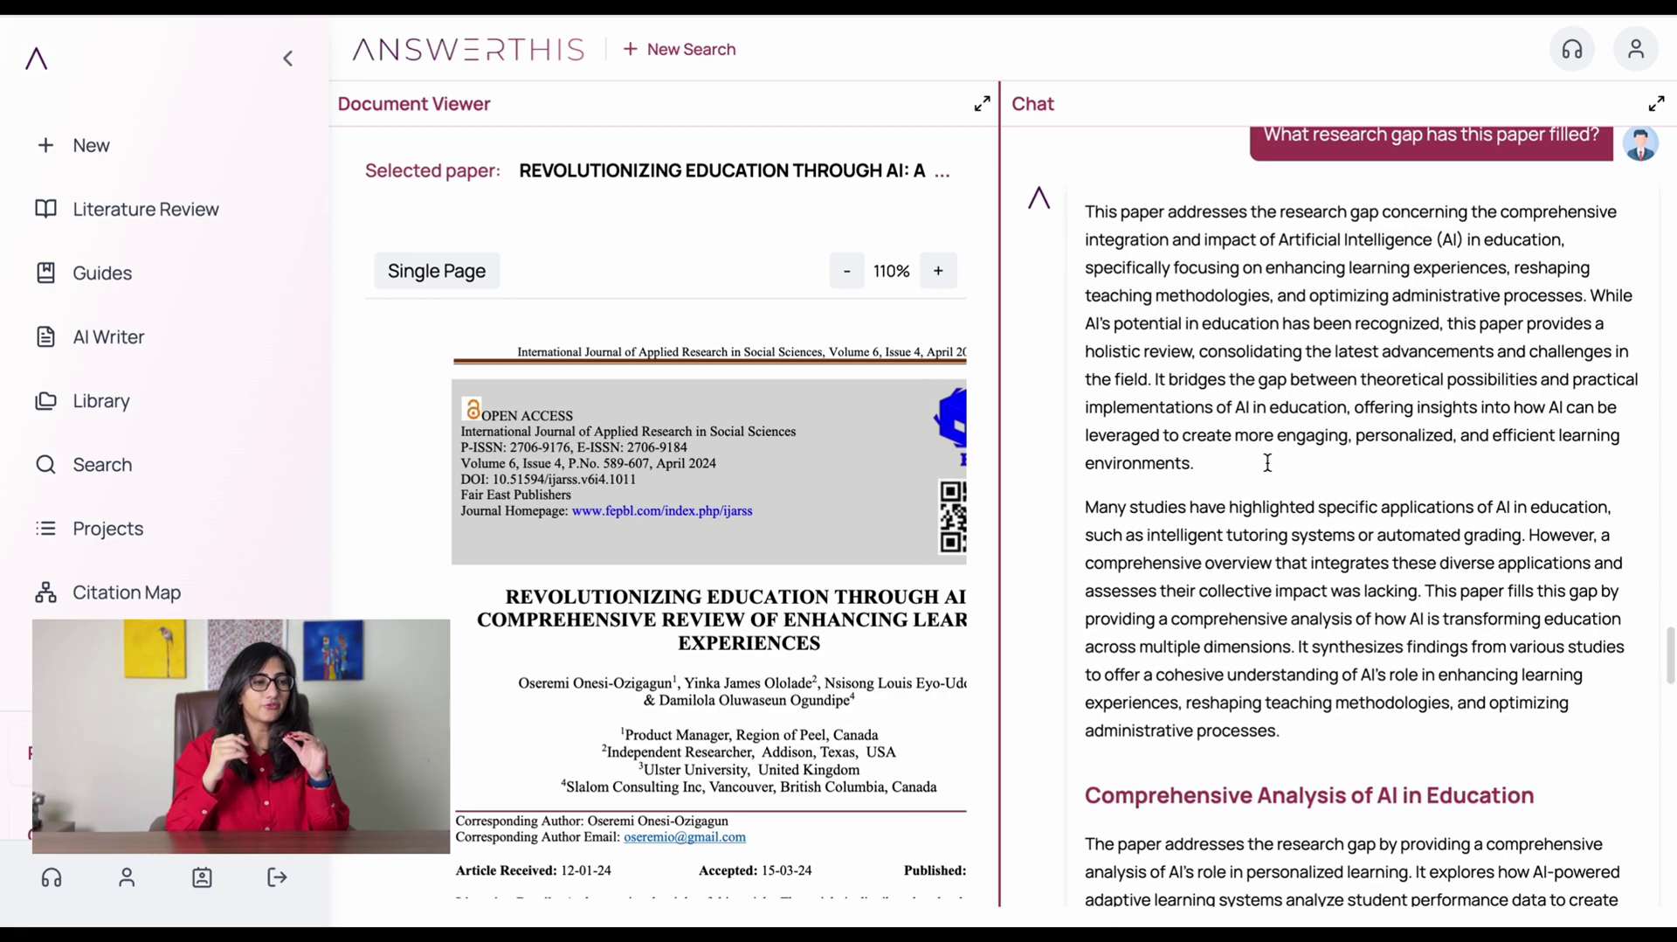
scroll(1268, 463, "down", 1)
scroll(1267, 463, "down", 8)
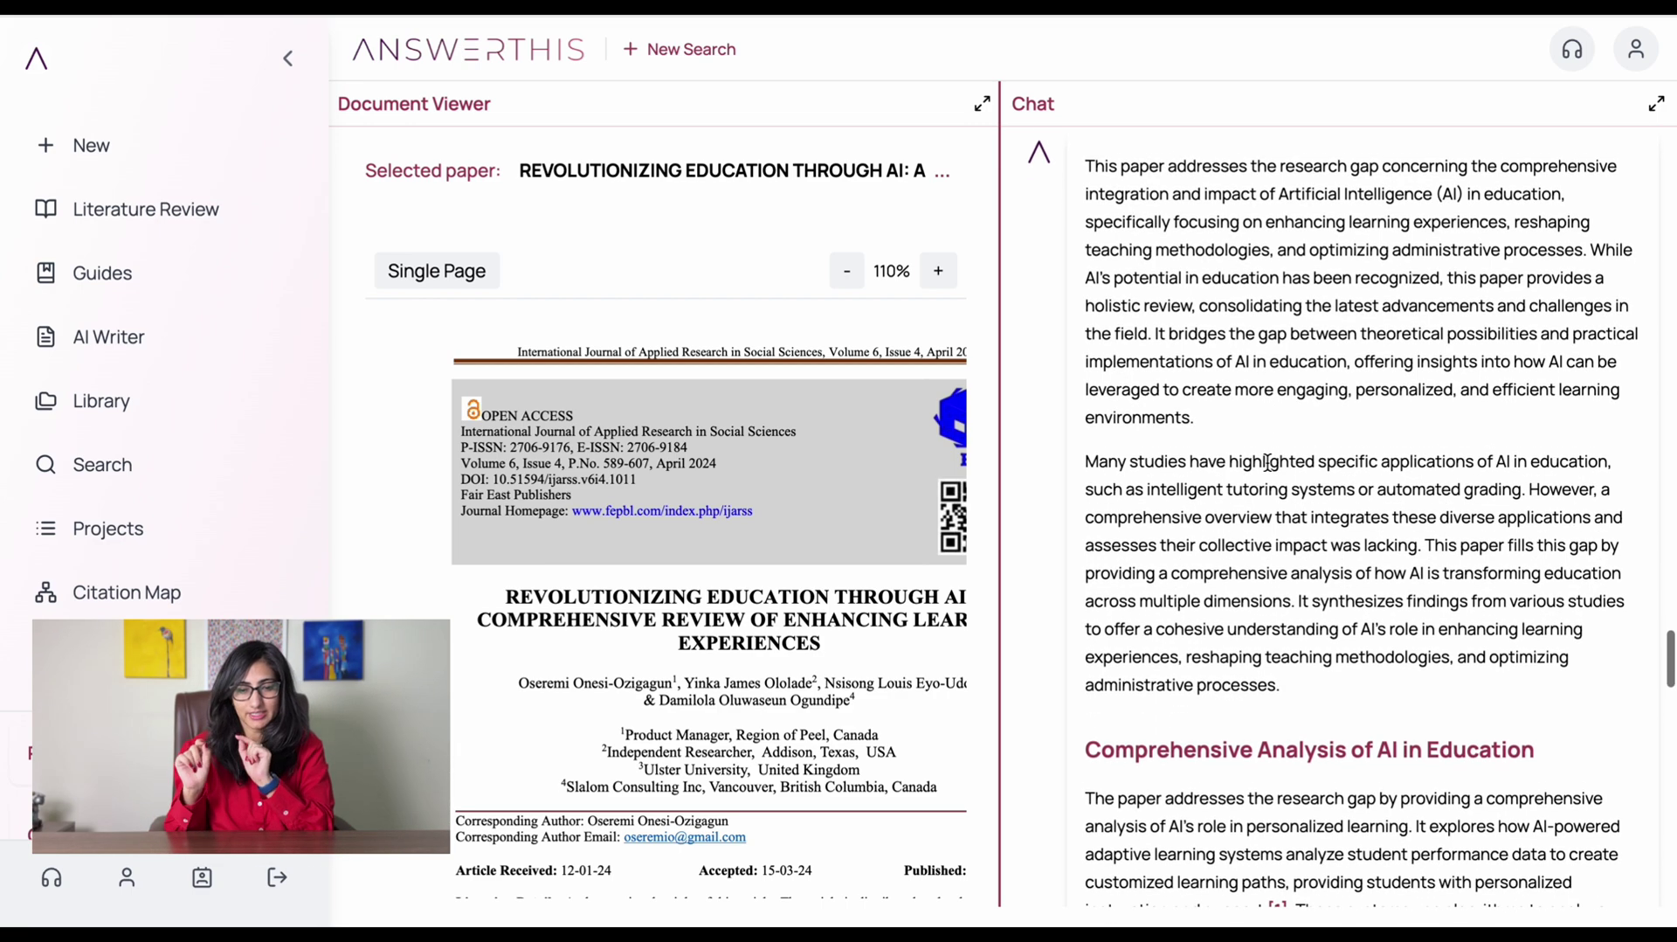
scroll(1268, 463, "down", 10)
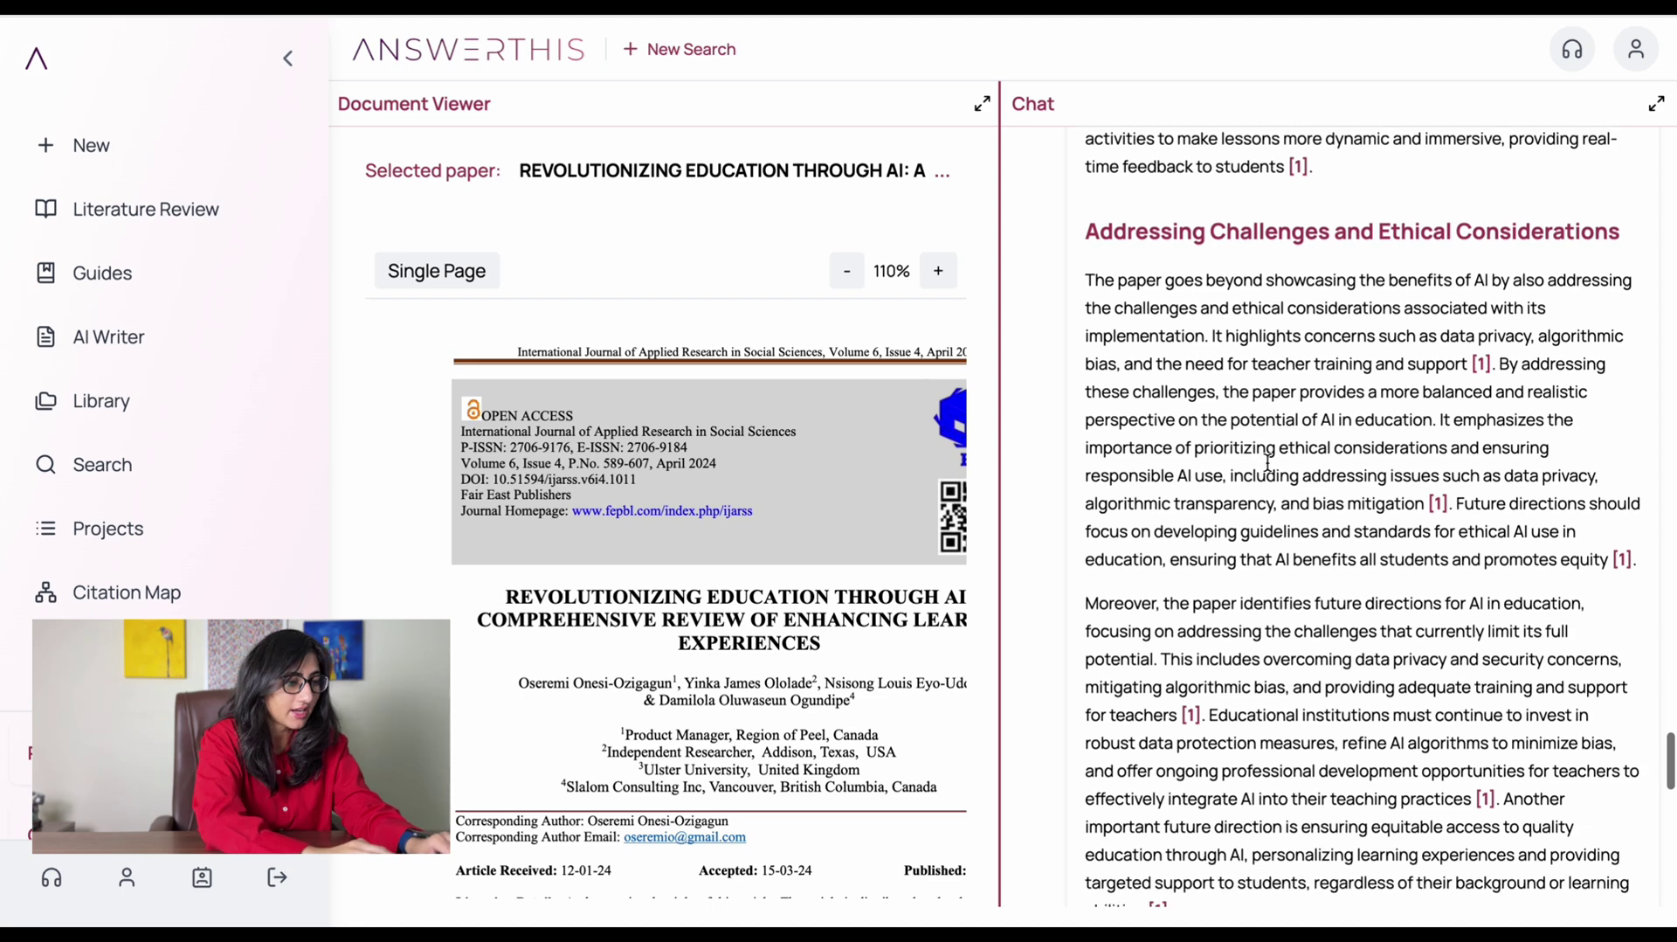
scroll(1267, 463, "down", 10)
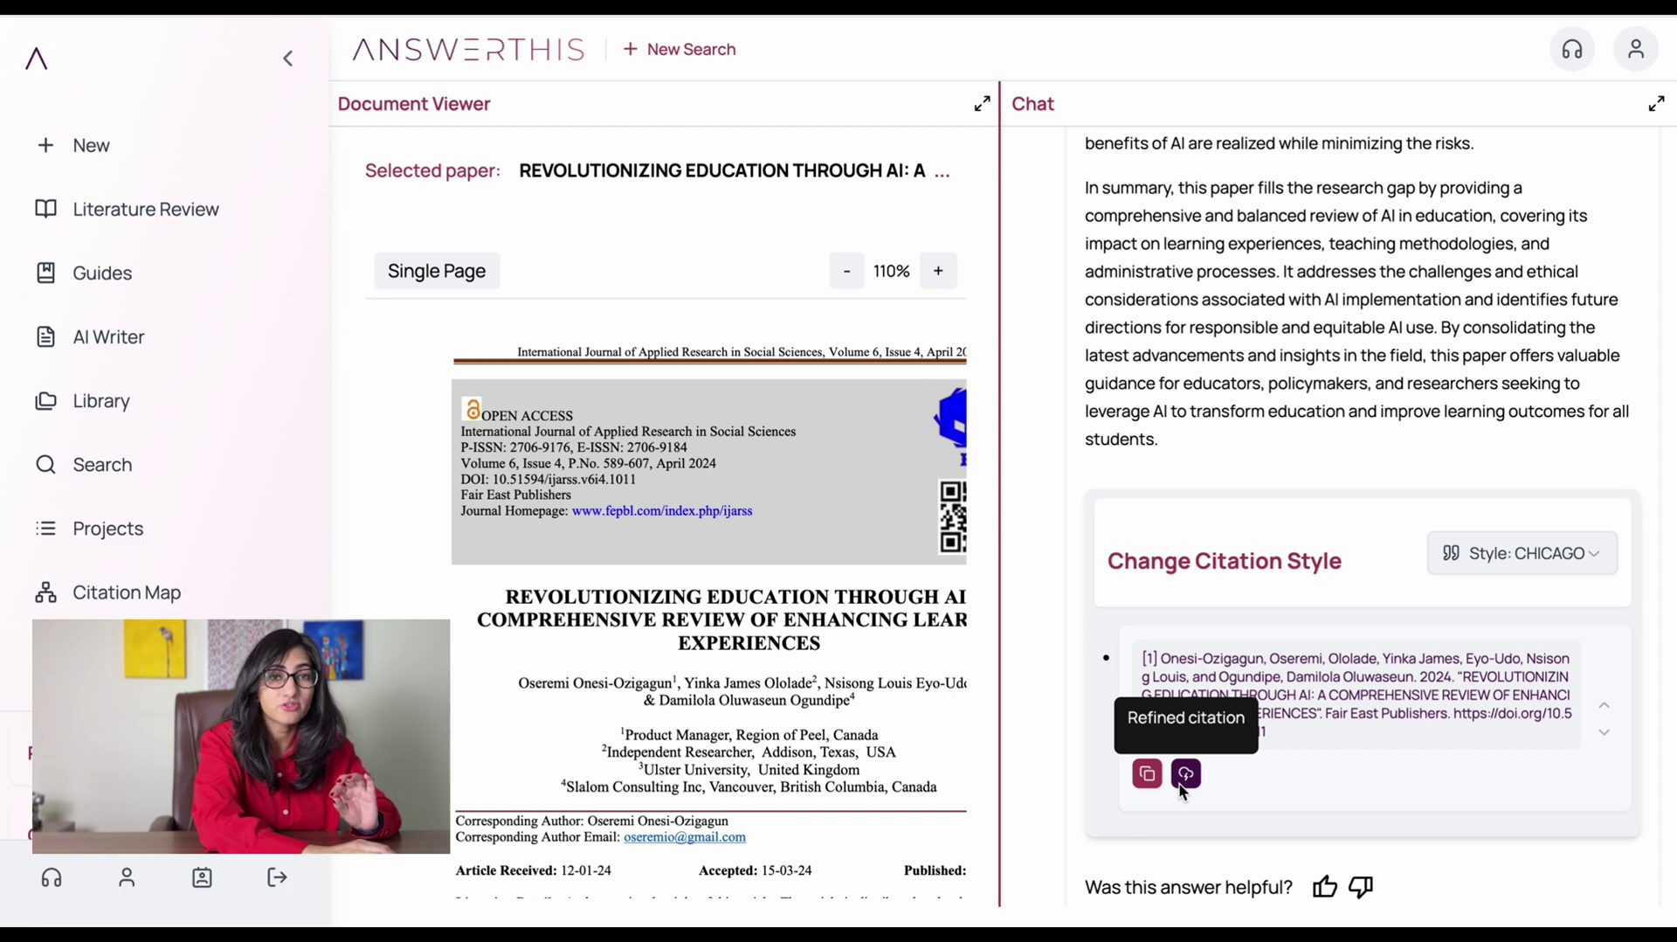
- Switch the paper's citation style to APA, then Harvard, then back to APA
left_click(1533, 556)
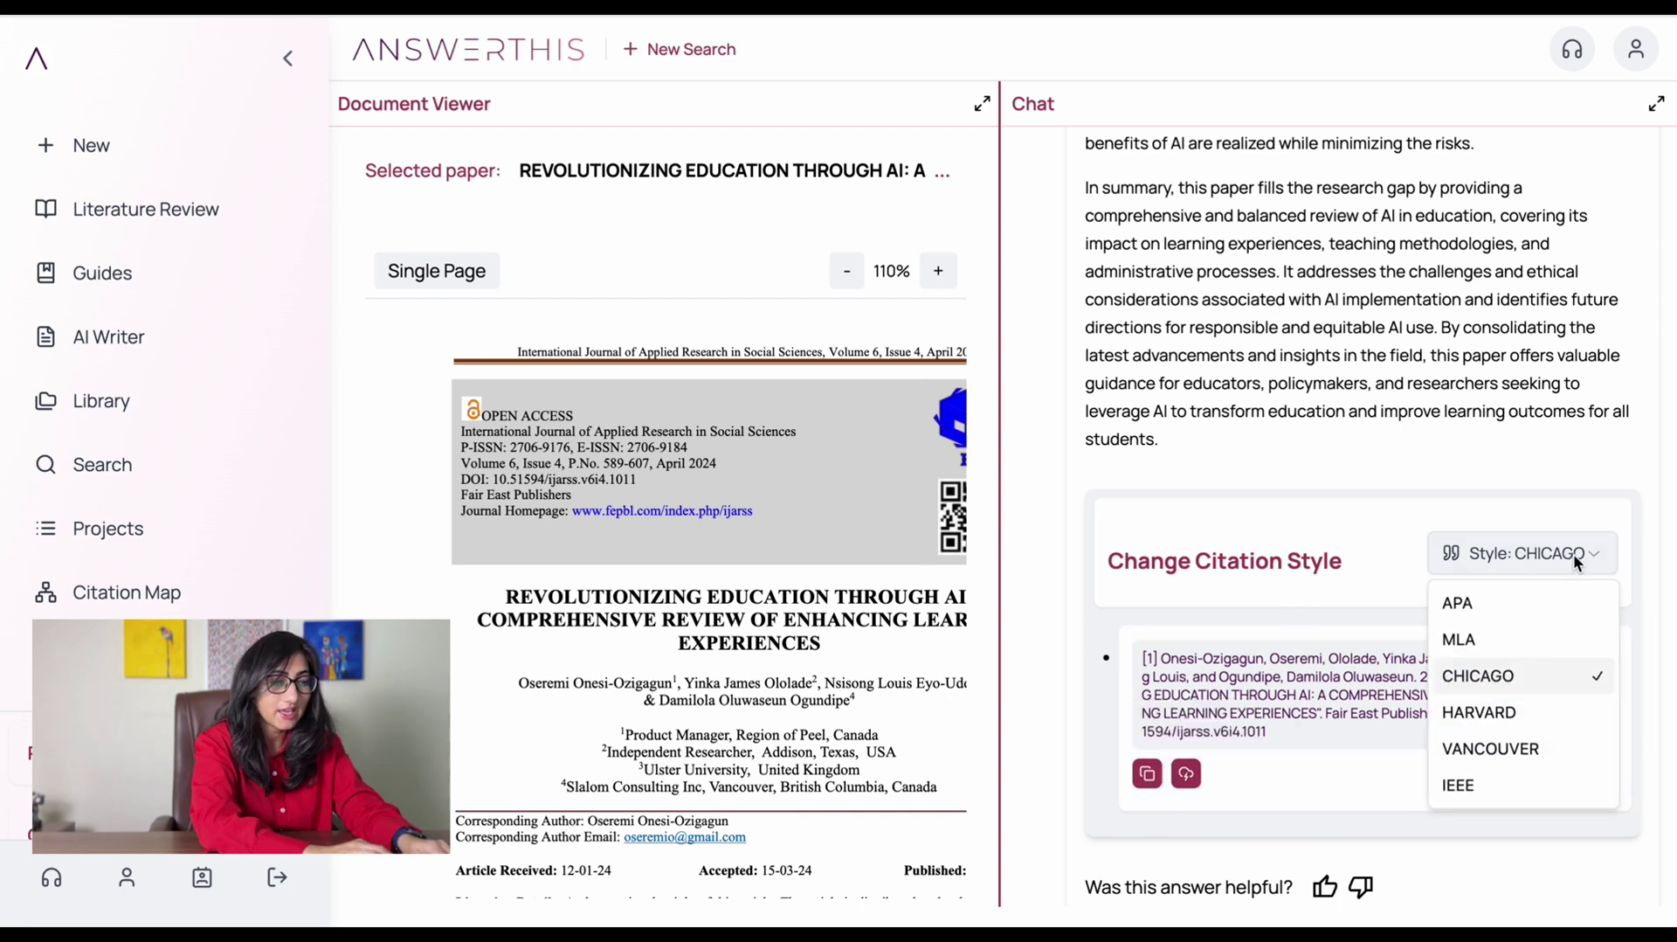
left_click(1563, 600)
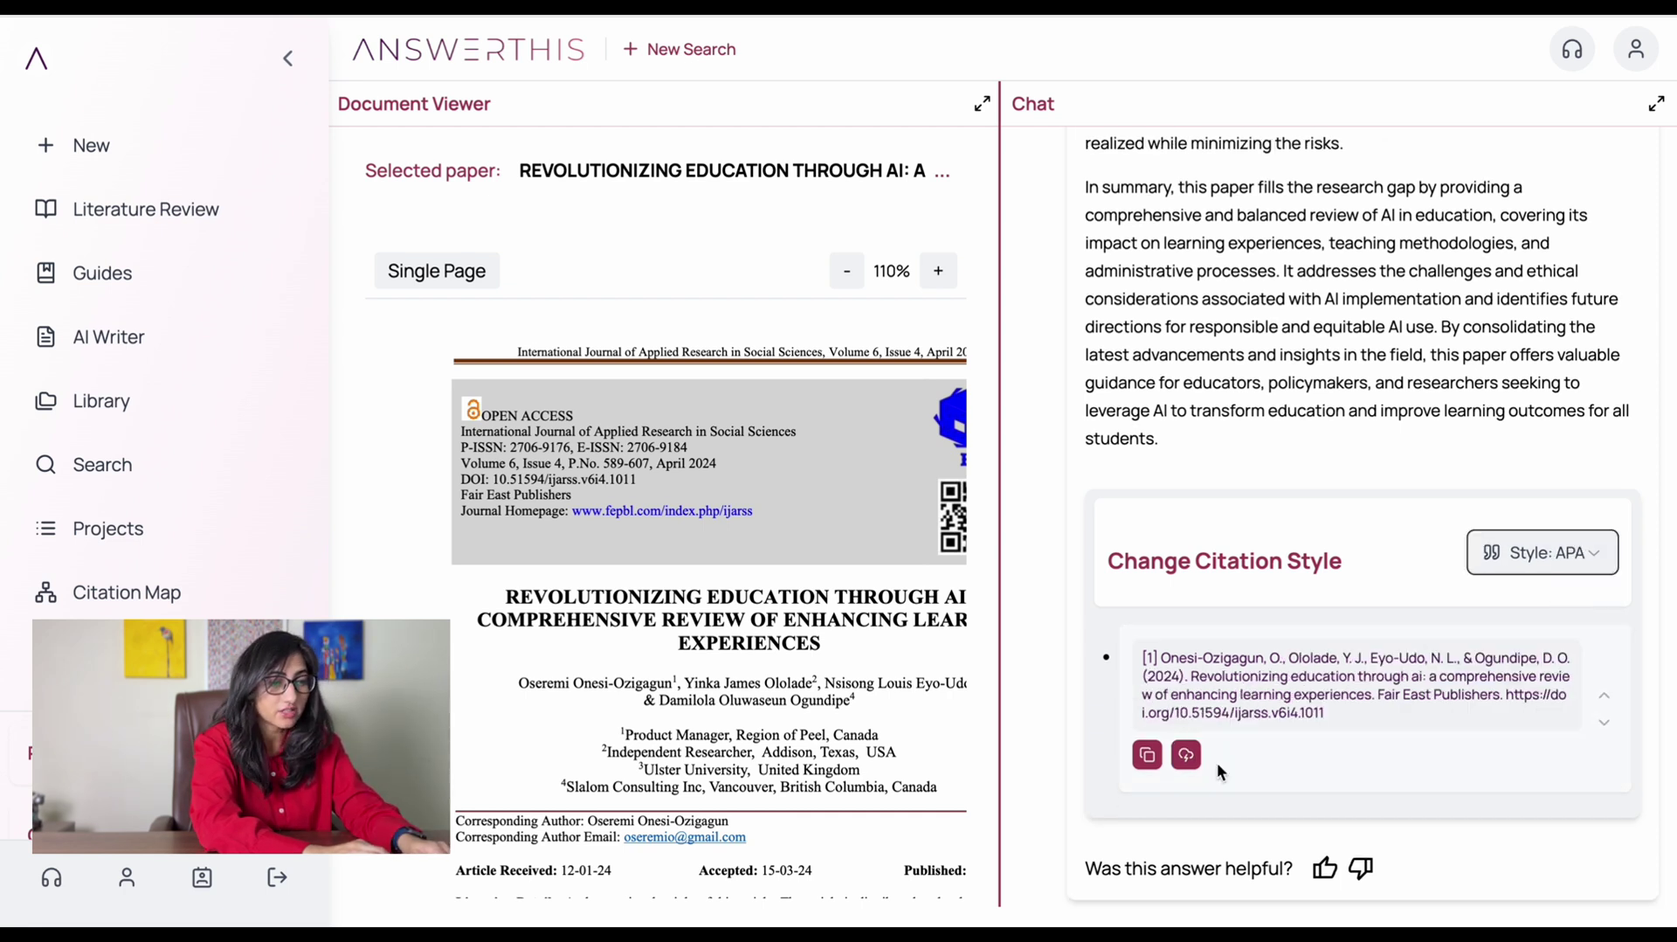
left_click(1594, 552)
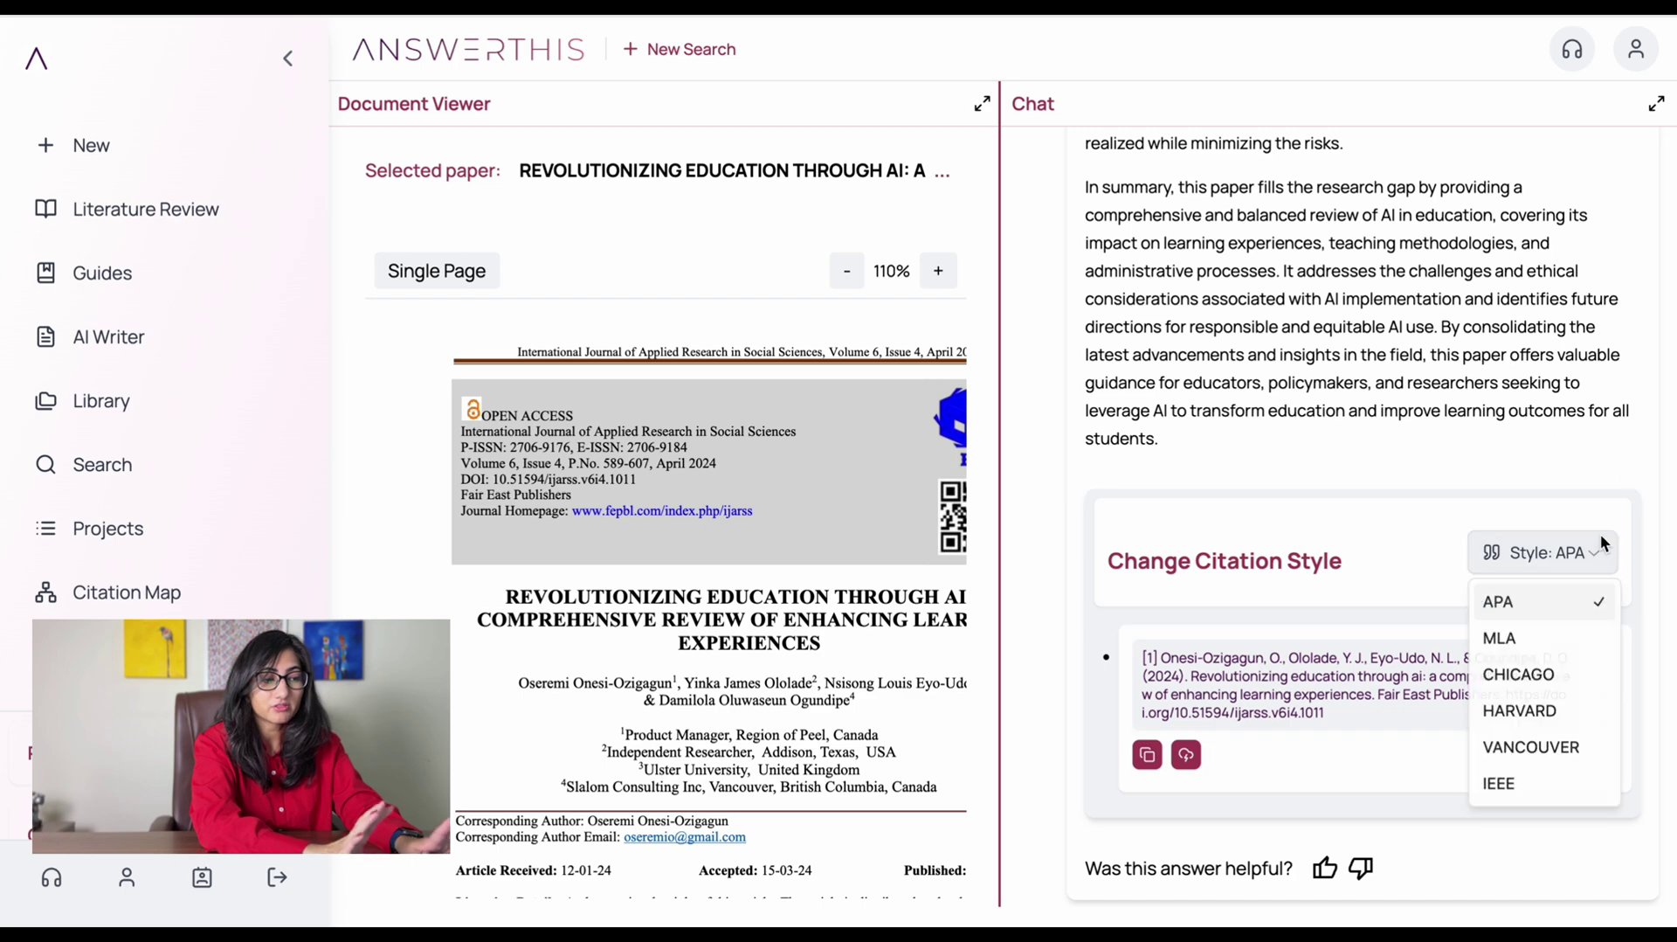
left_click(1578, 708)
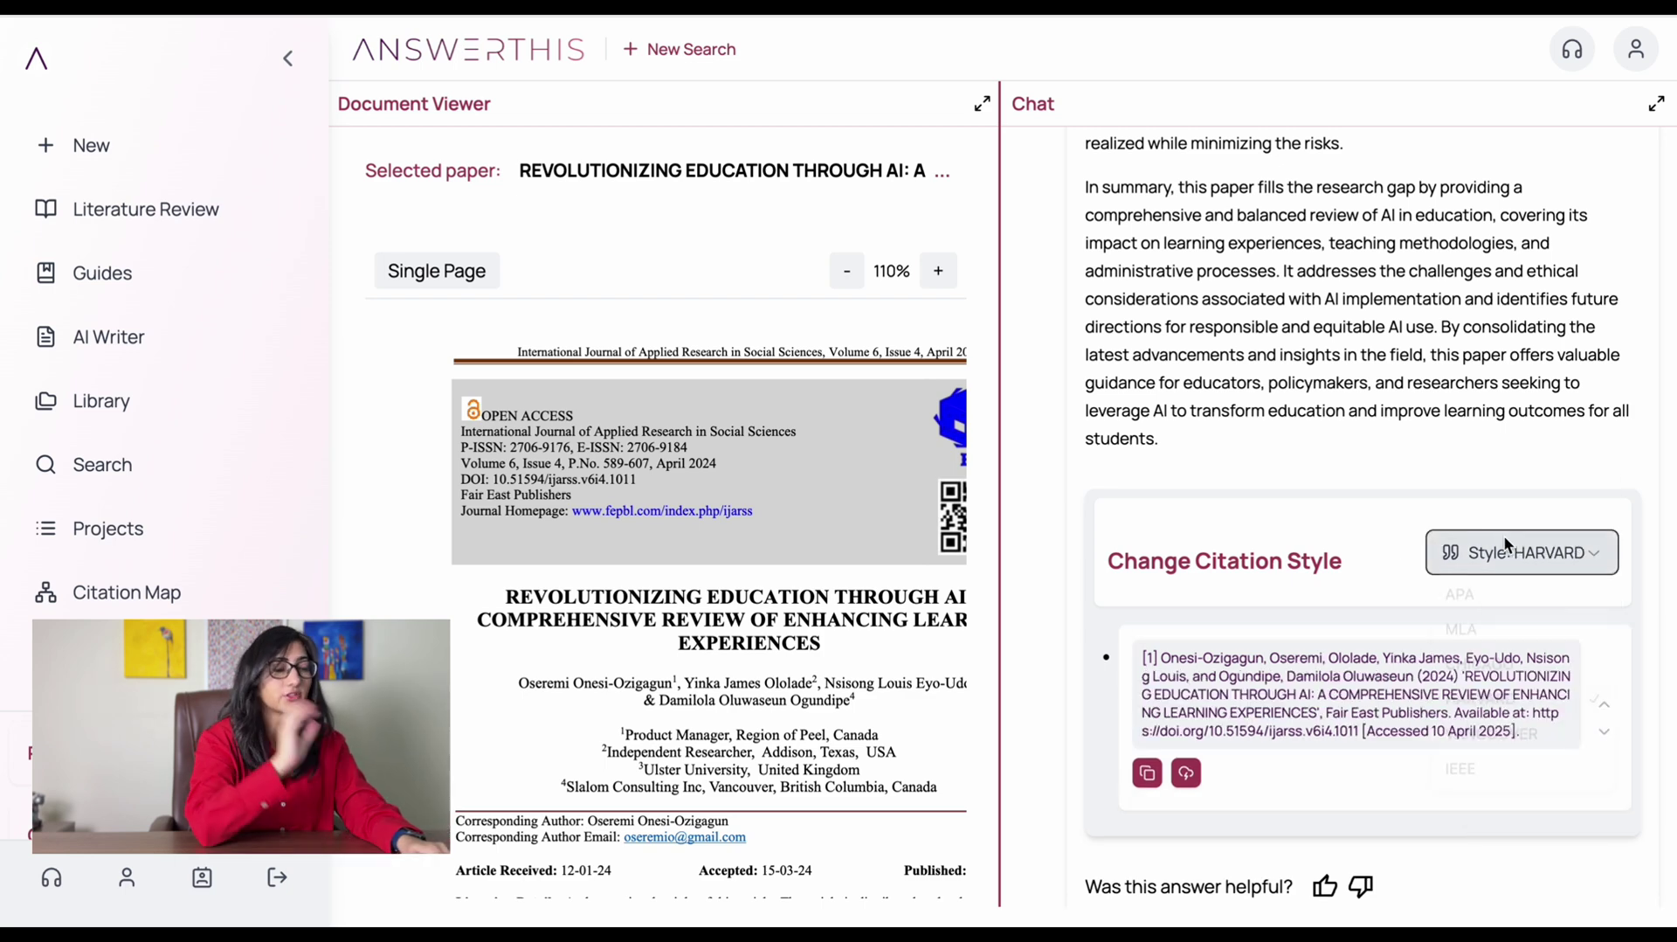
left_click(1502, 551)
left_click(1497, 599)
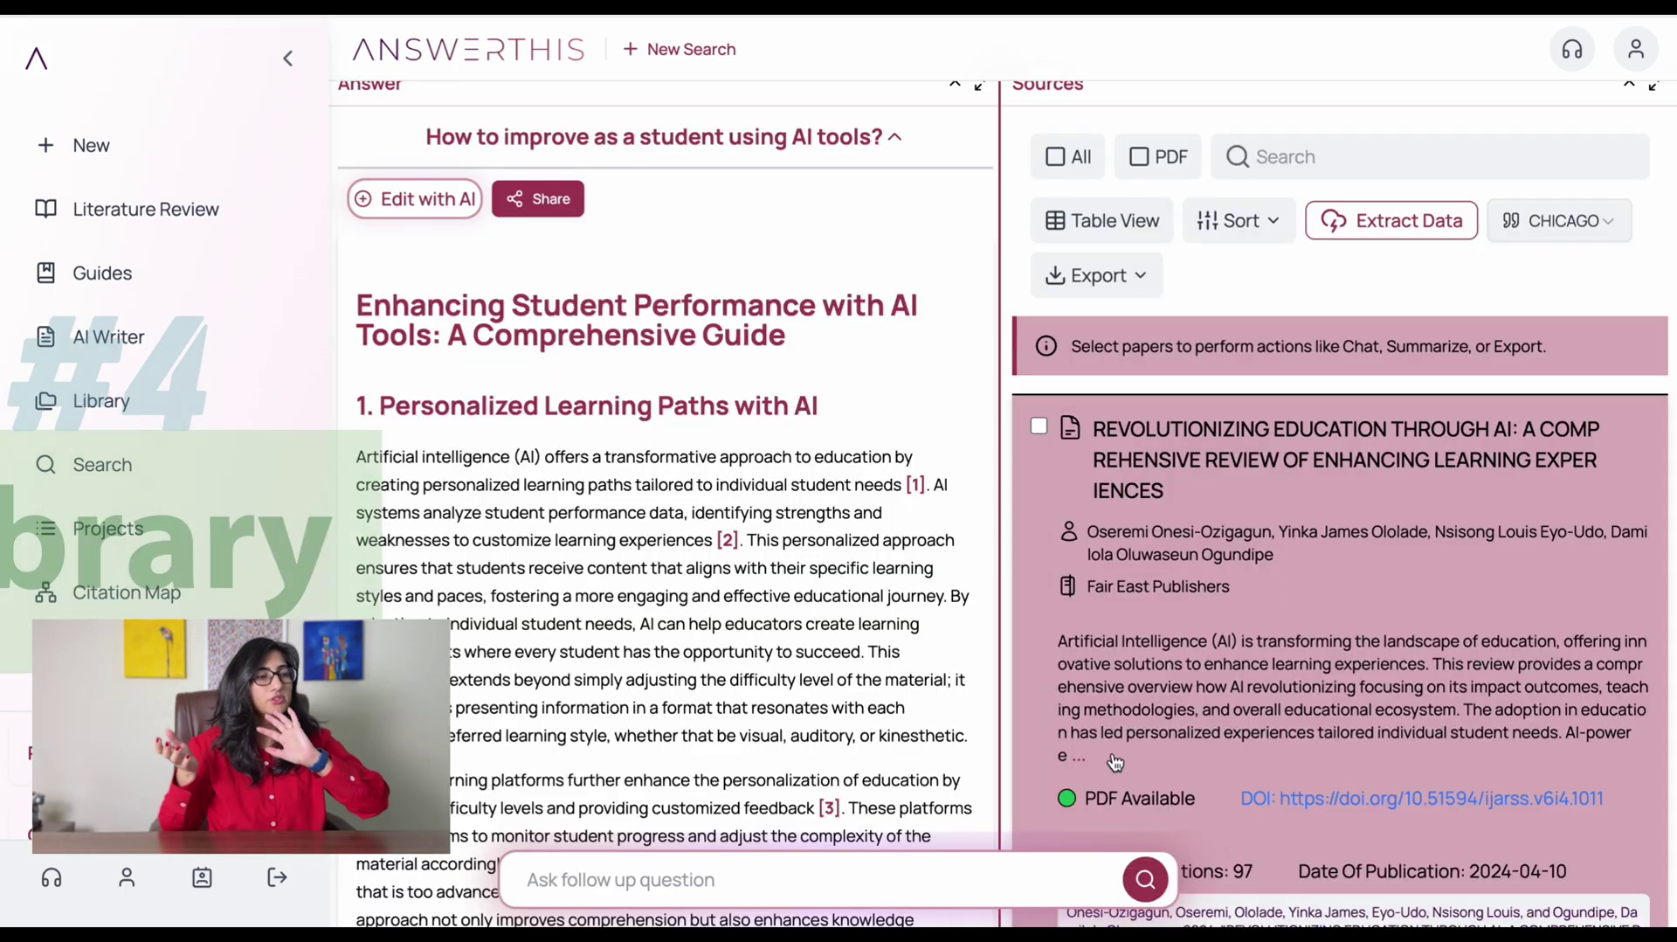
- Save the Revolutionizing Education, adaptive learning and evaluating-AI-tools papers to the library, then open Library
scroll(1114, 760, "down", 5)
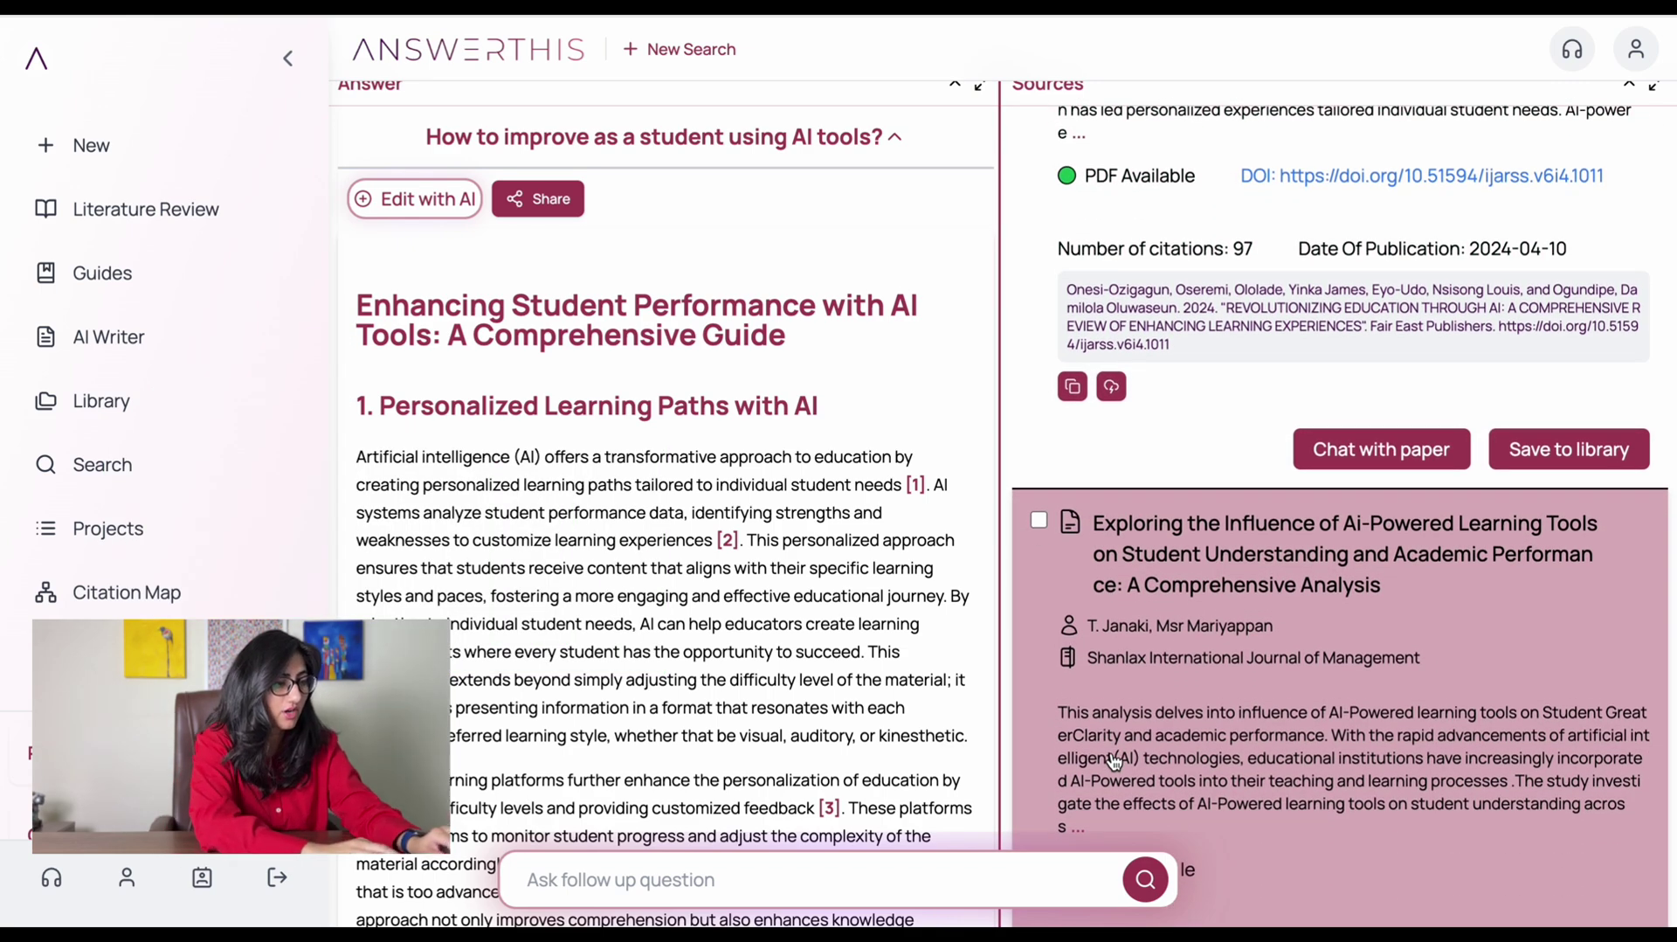
left_click(1569, 449)
scroll(1322, 697, "down", 10)
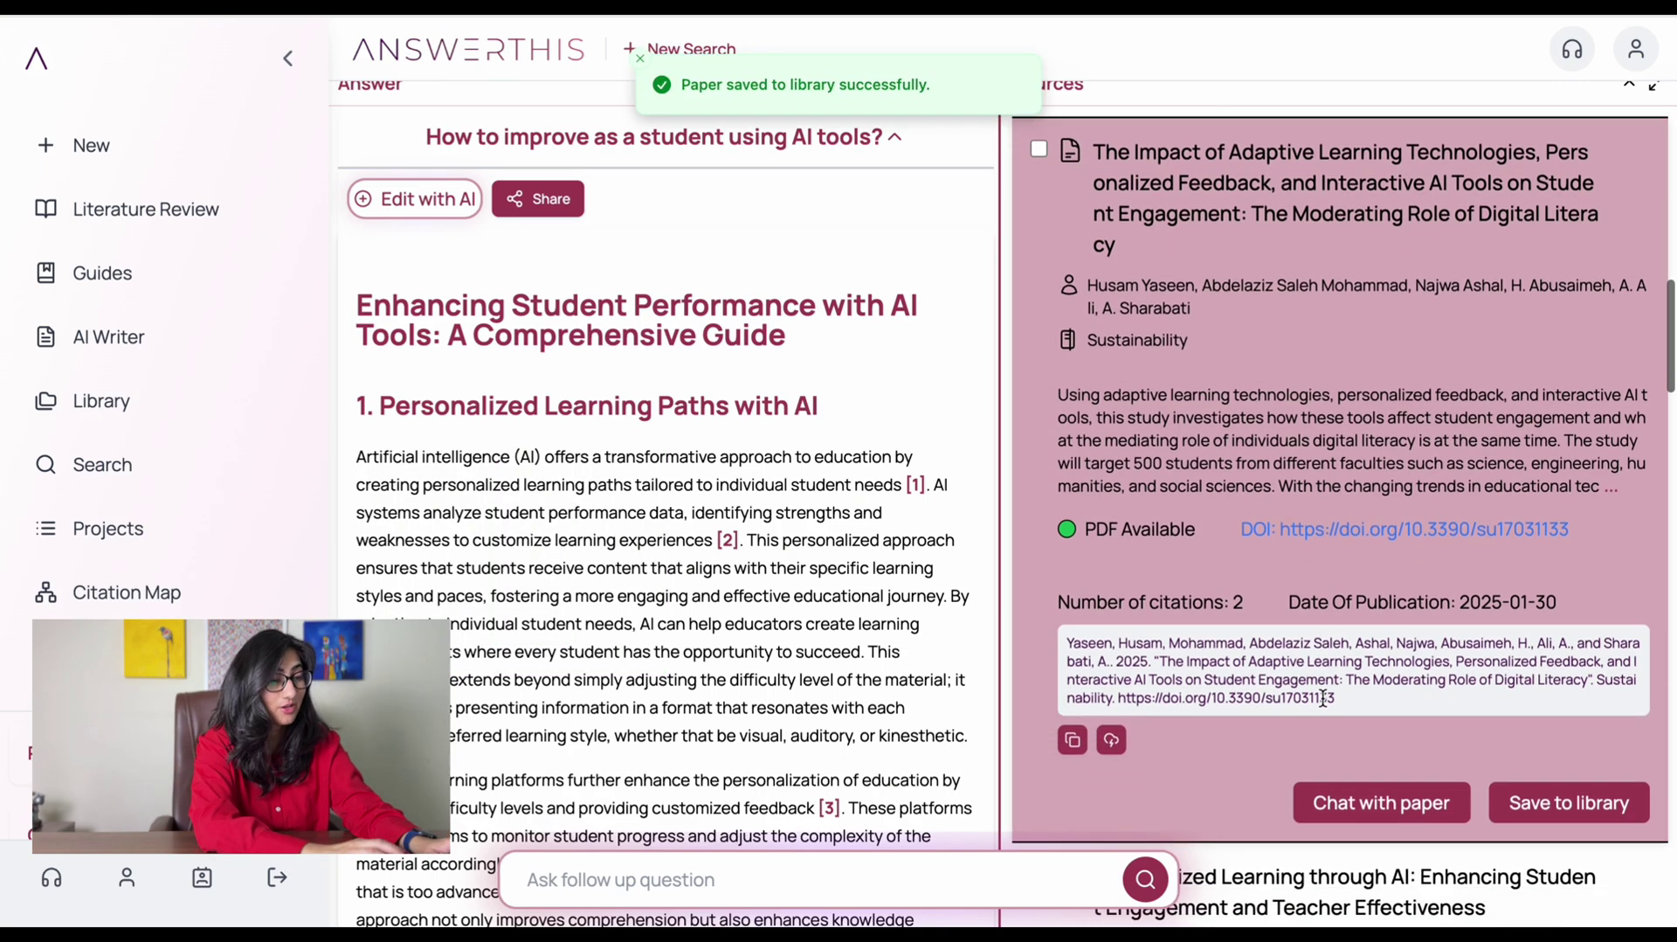
left_click(1564, 800)
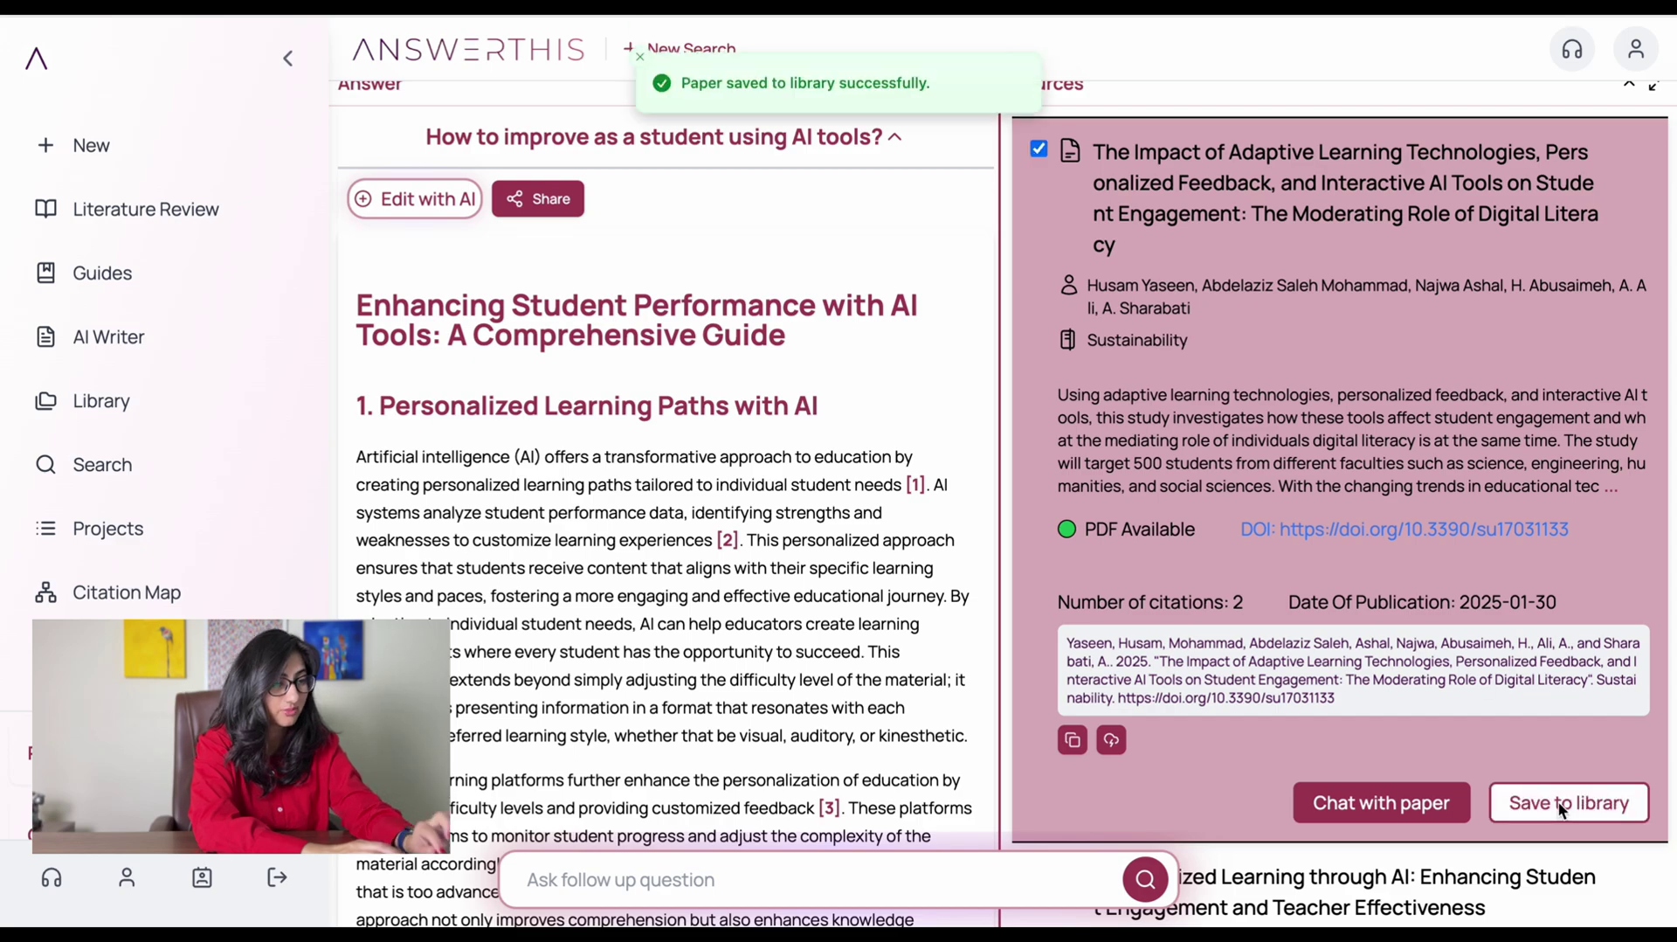
scroll(1563, 800, "down", 7)
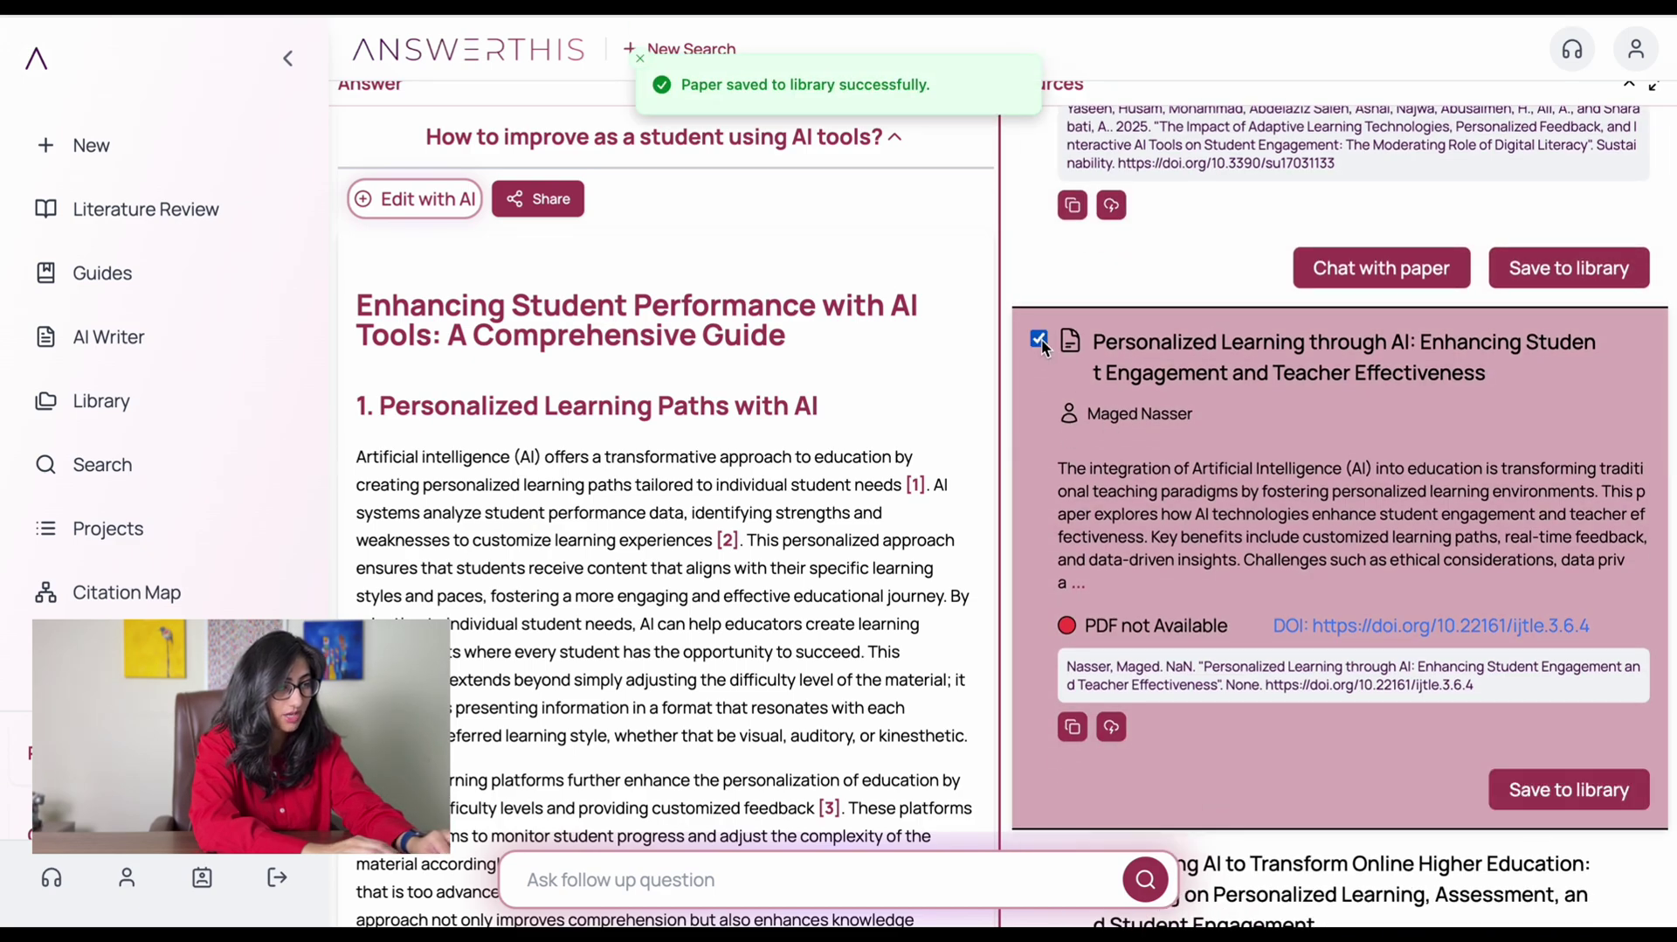
scroll(1559, 811, "down", 15)
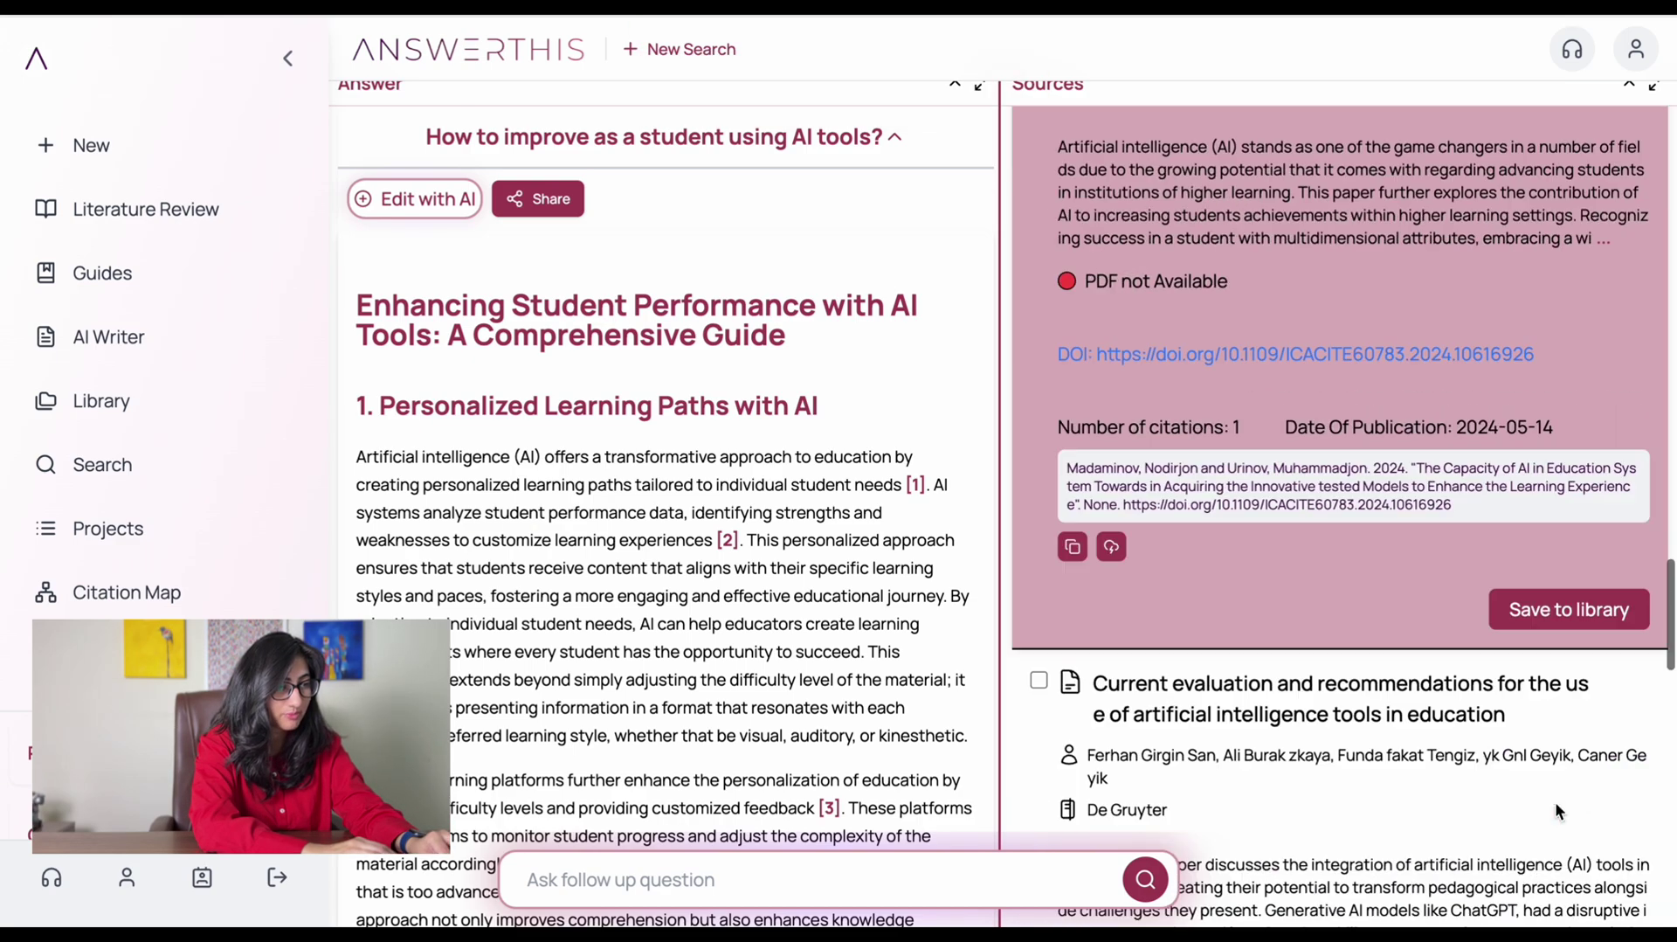
scroll(1560, 811, "down", 6)
left_click(1569, 753)
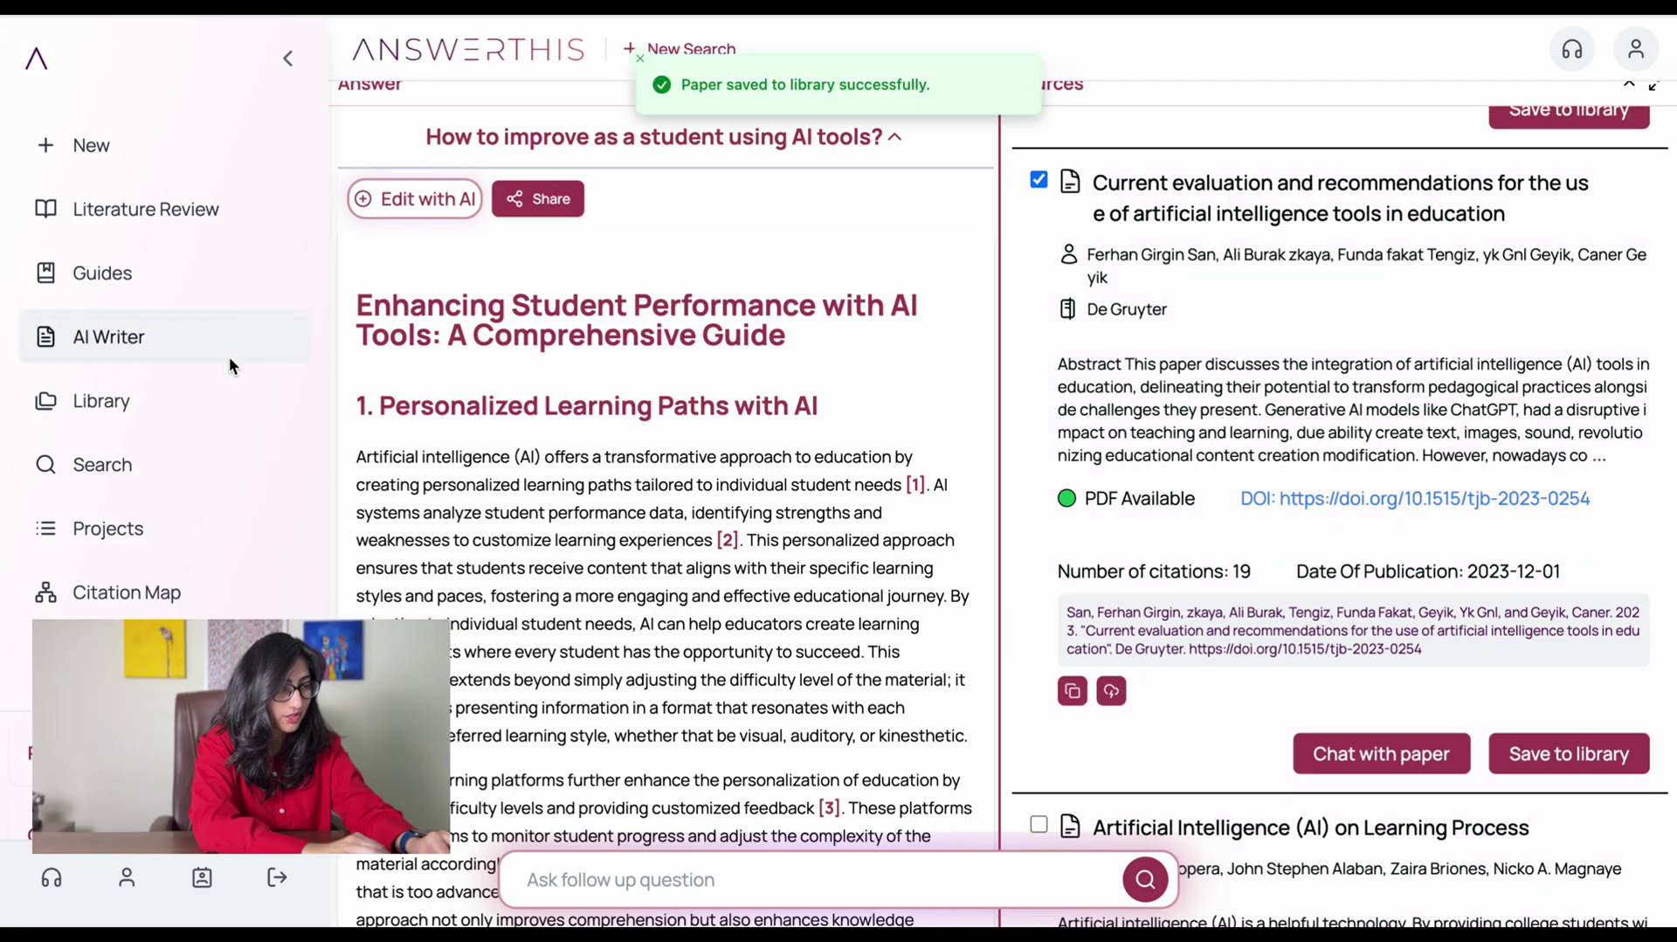
left_click(103, 402)
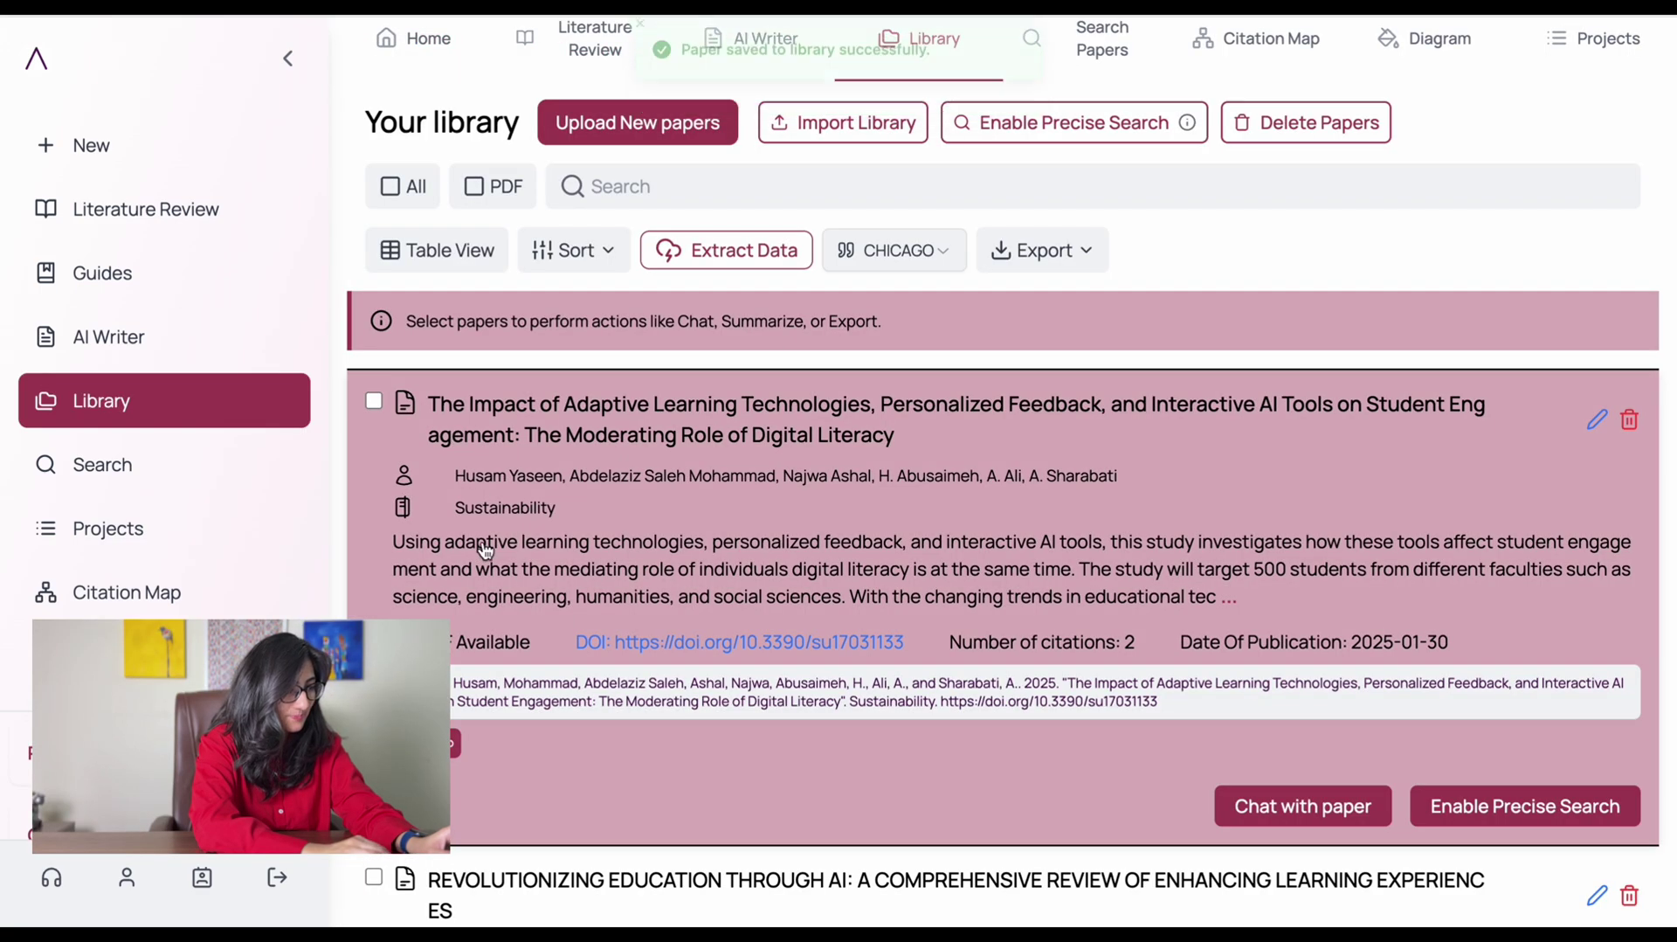
scroll(472, 489, "down", 10)
scroll(485, 548, "down", 7)
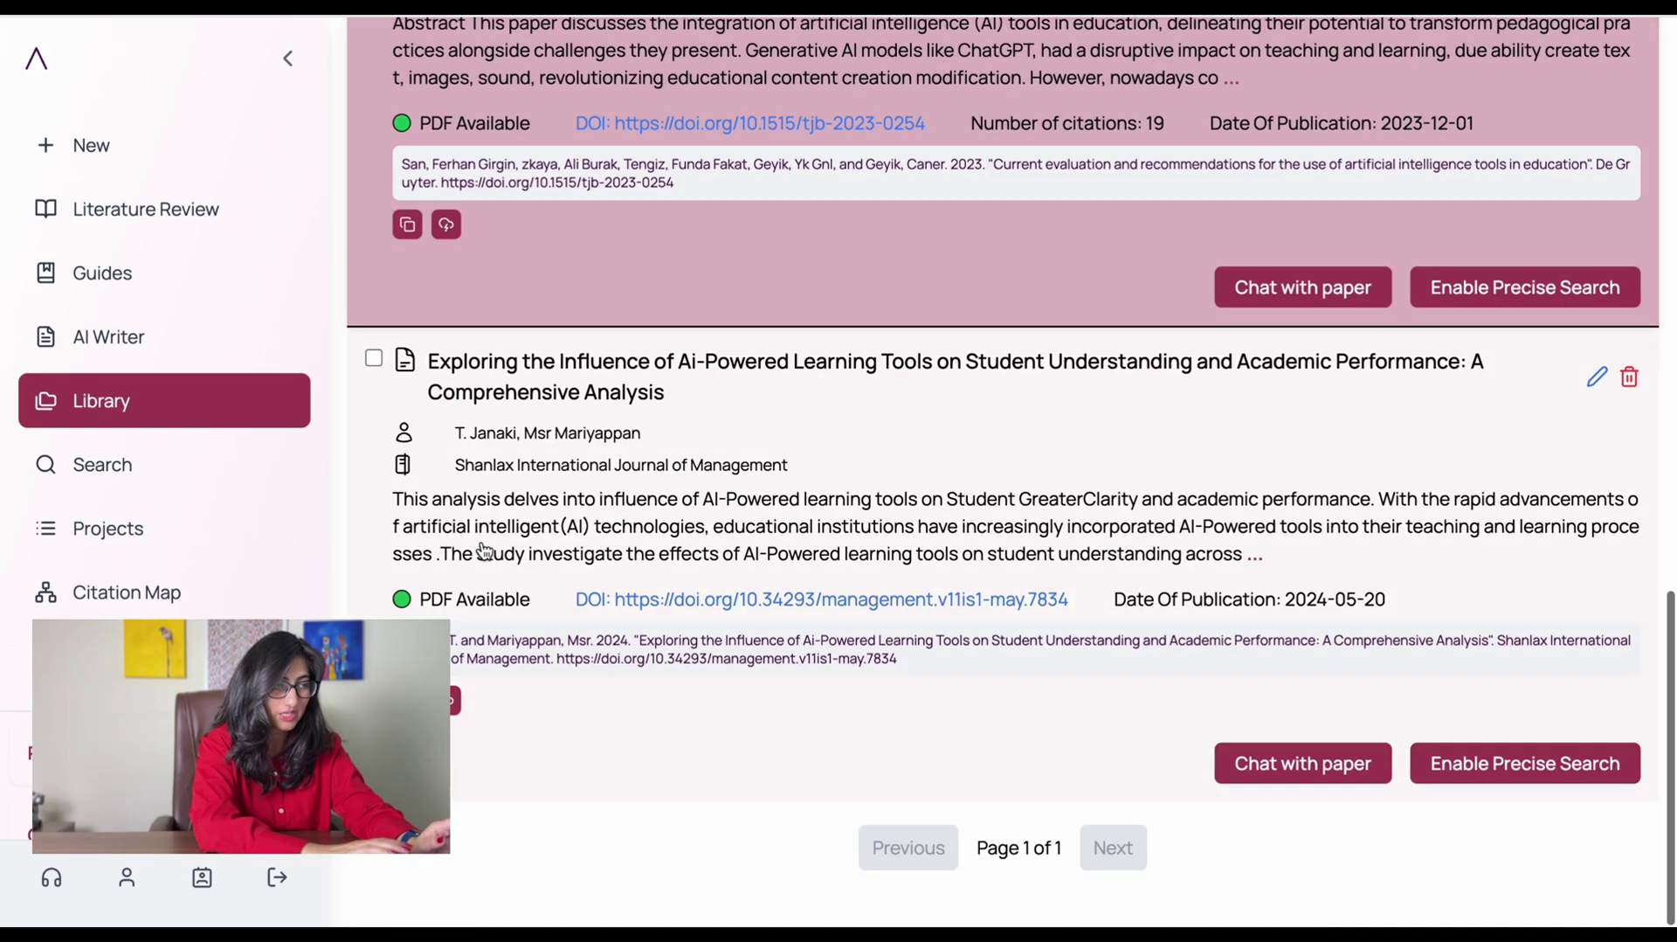
scroll(482, 549, "up", 10)
scroll(482, 548, "up", 8)
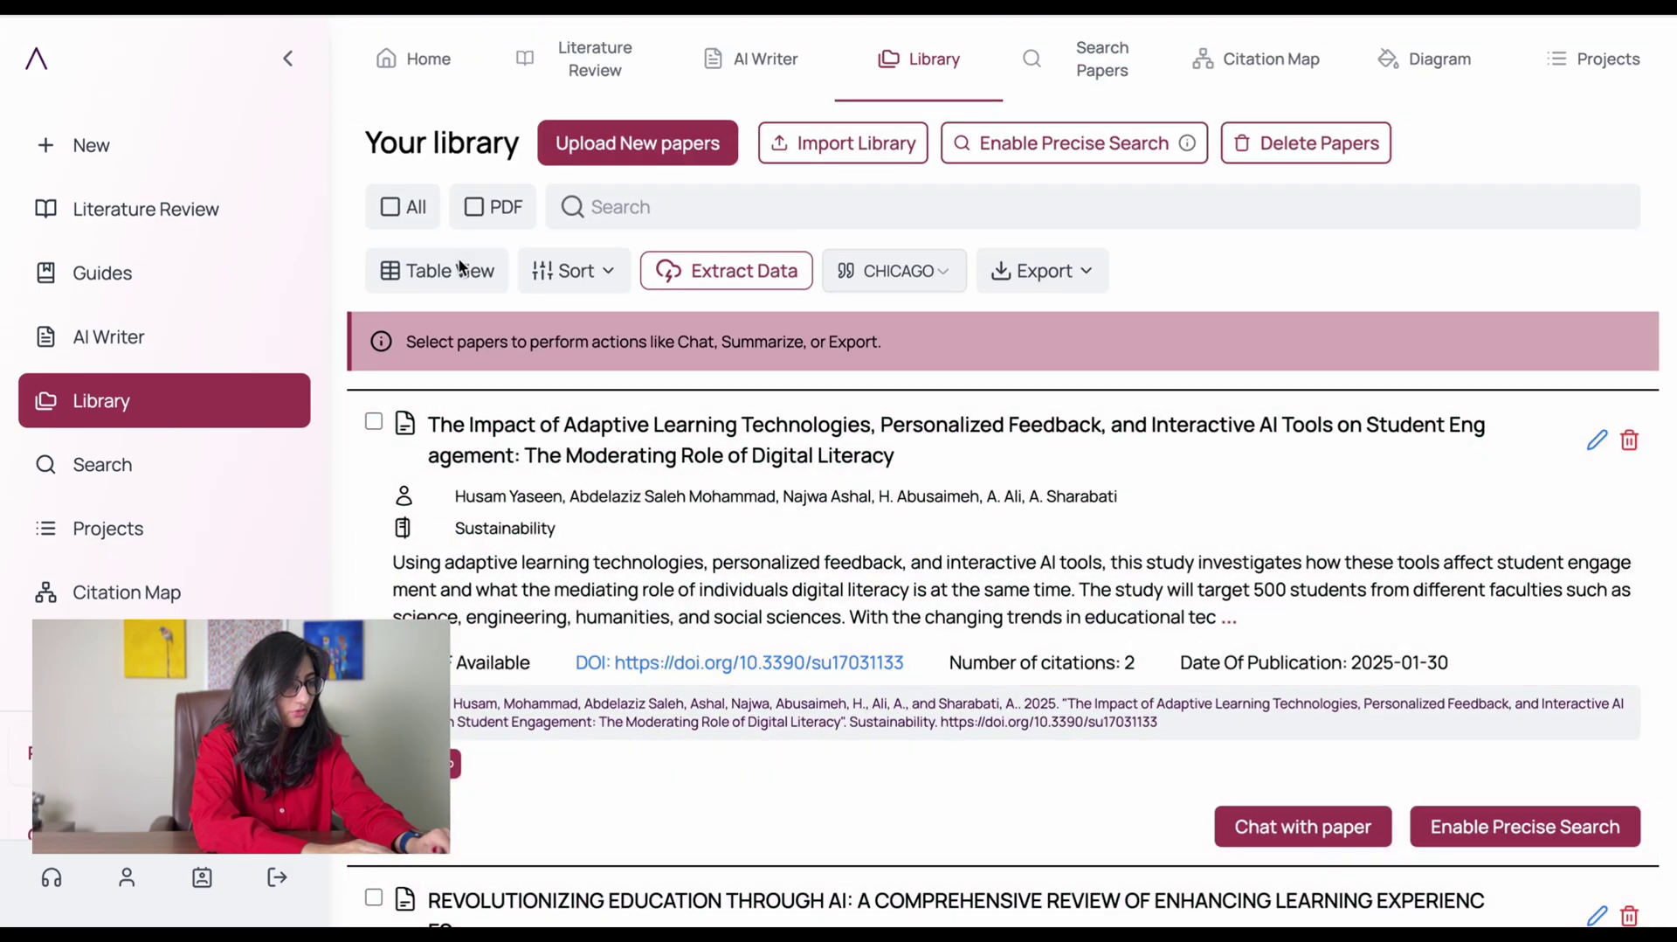
left_click(458, 269)
scroll(779, 380, "down", 8)
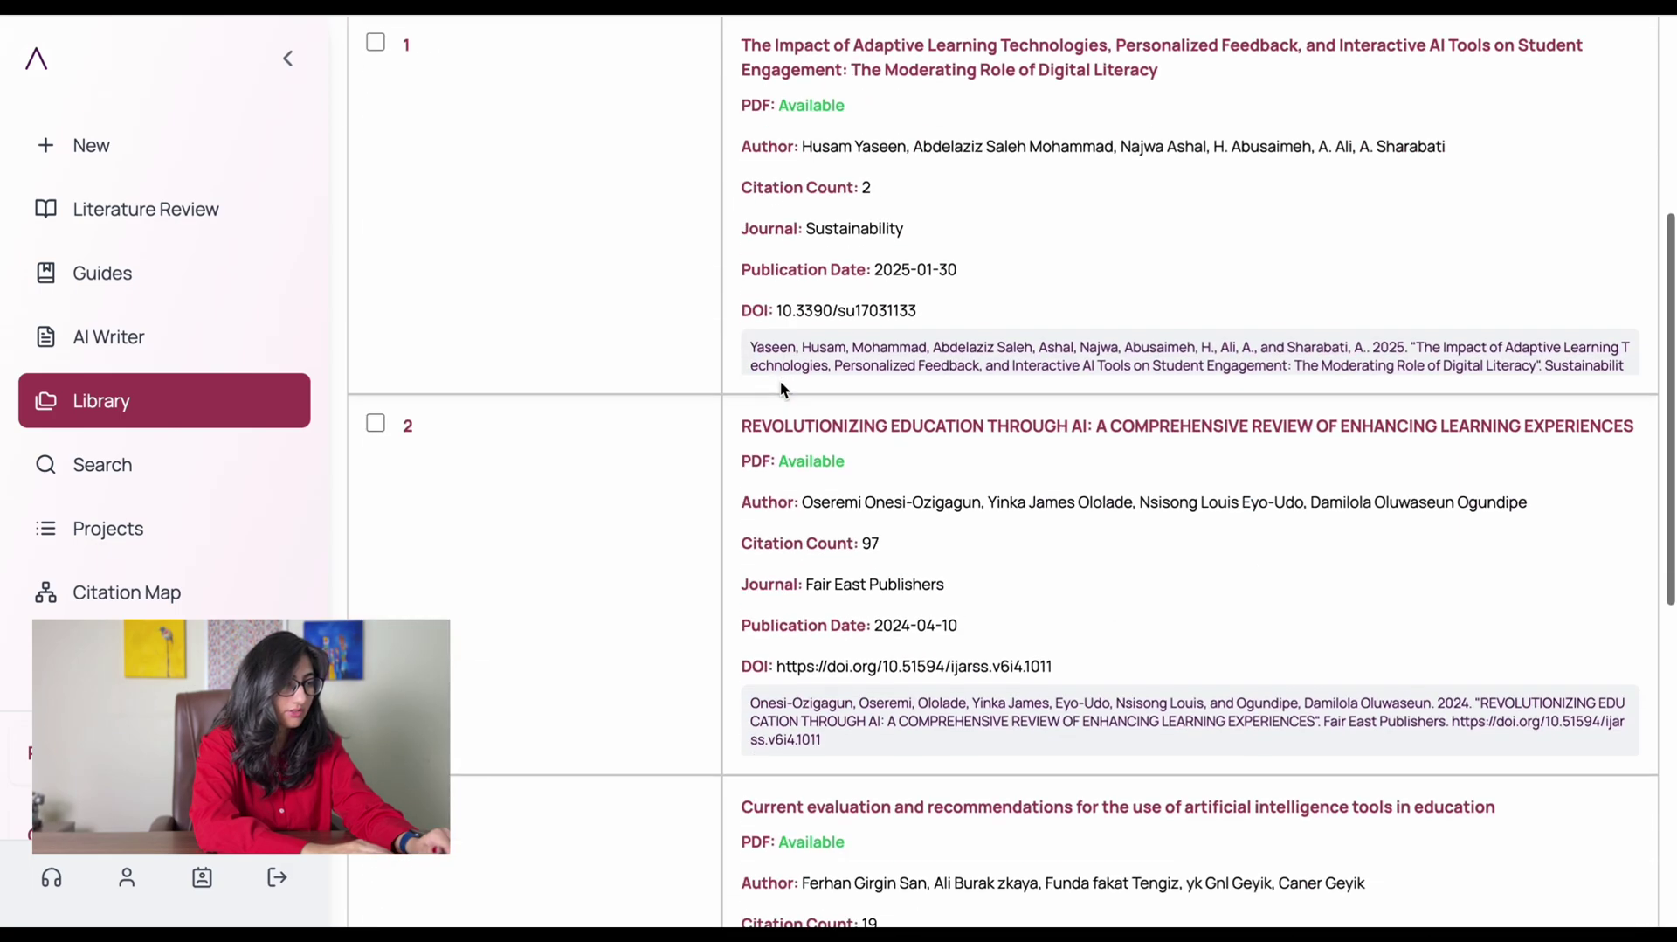
scroll(779, 380, "down", 5)
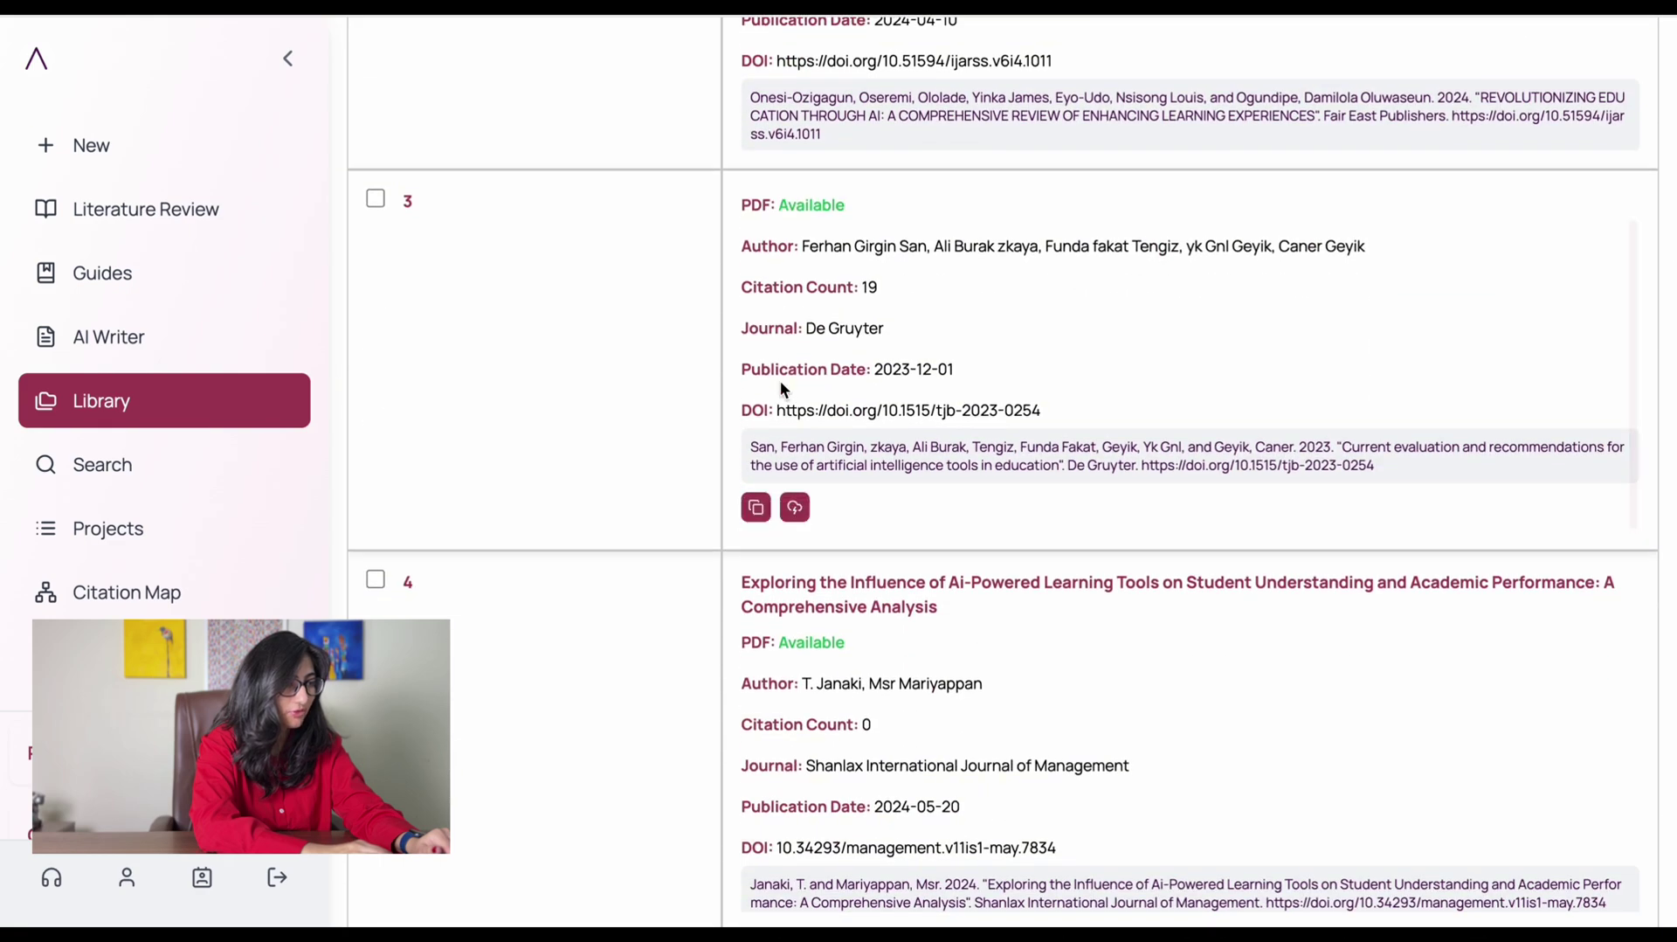
scroll(779, 381, "up", 15)
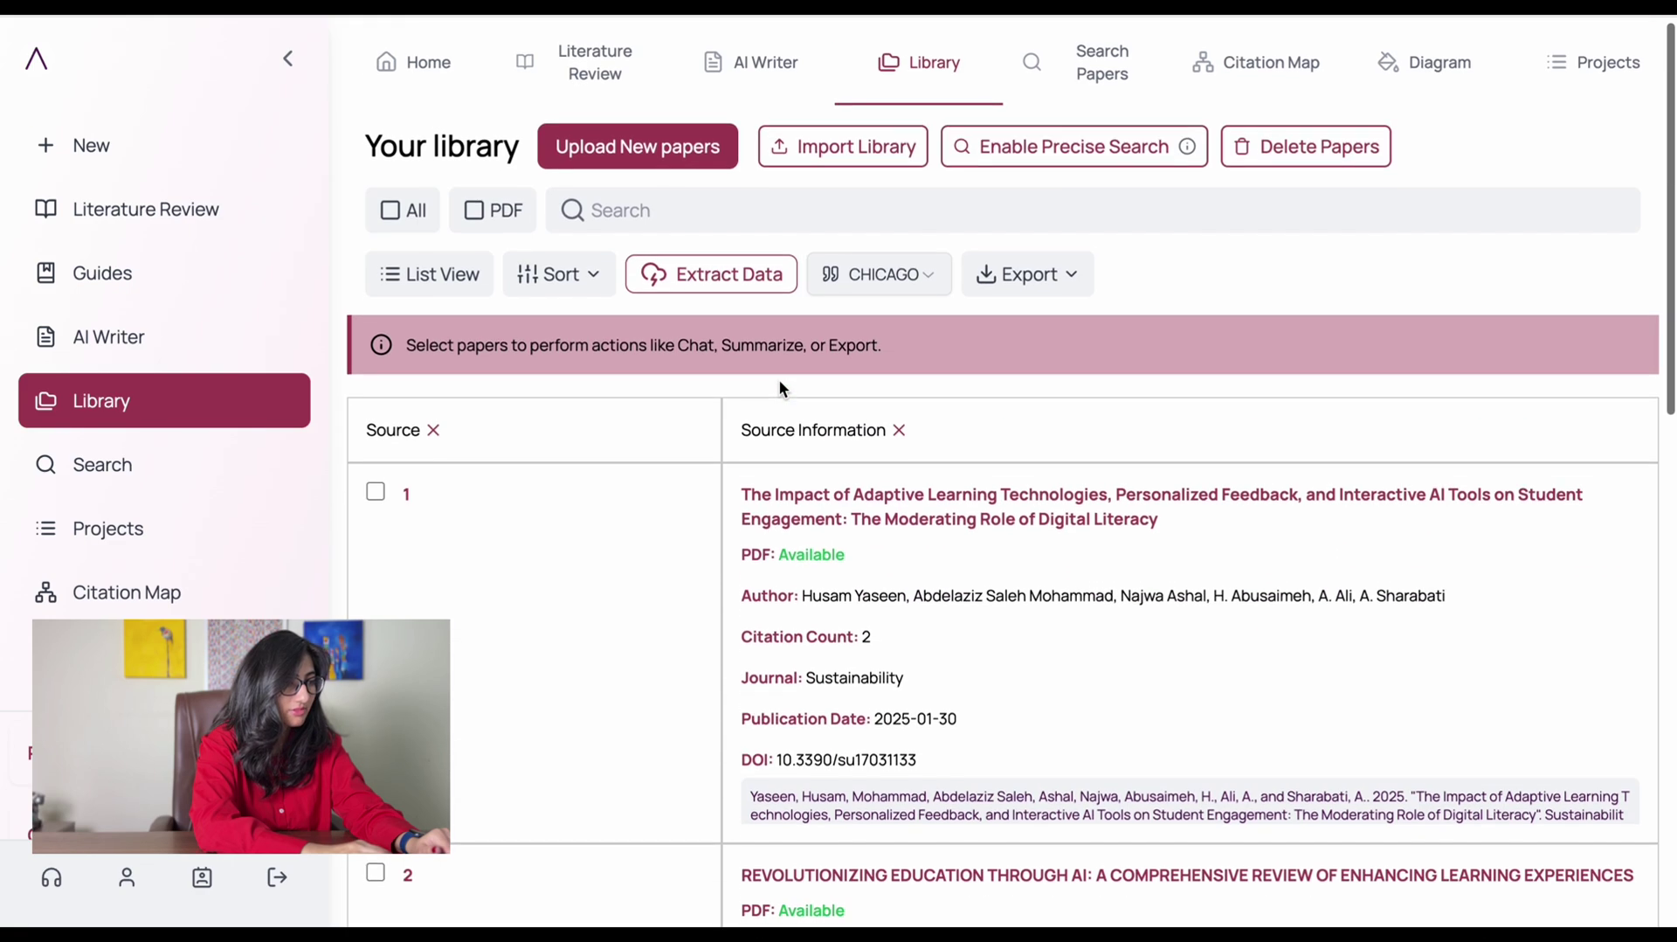
left_click(426, 269)
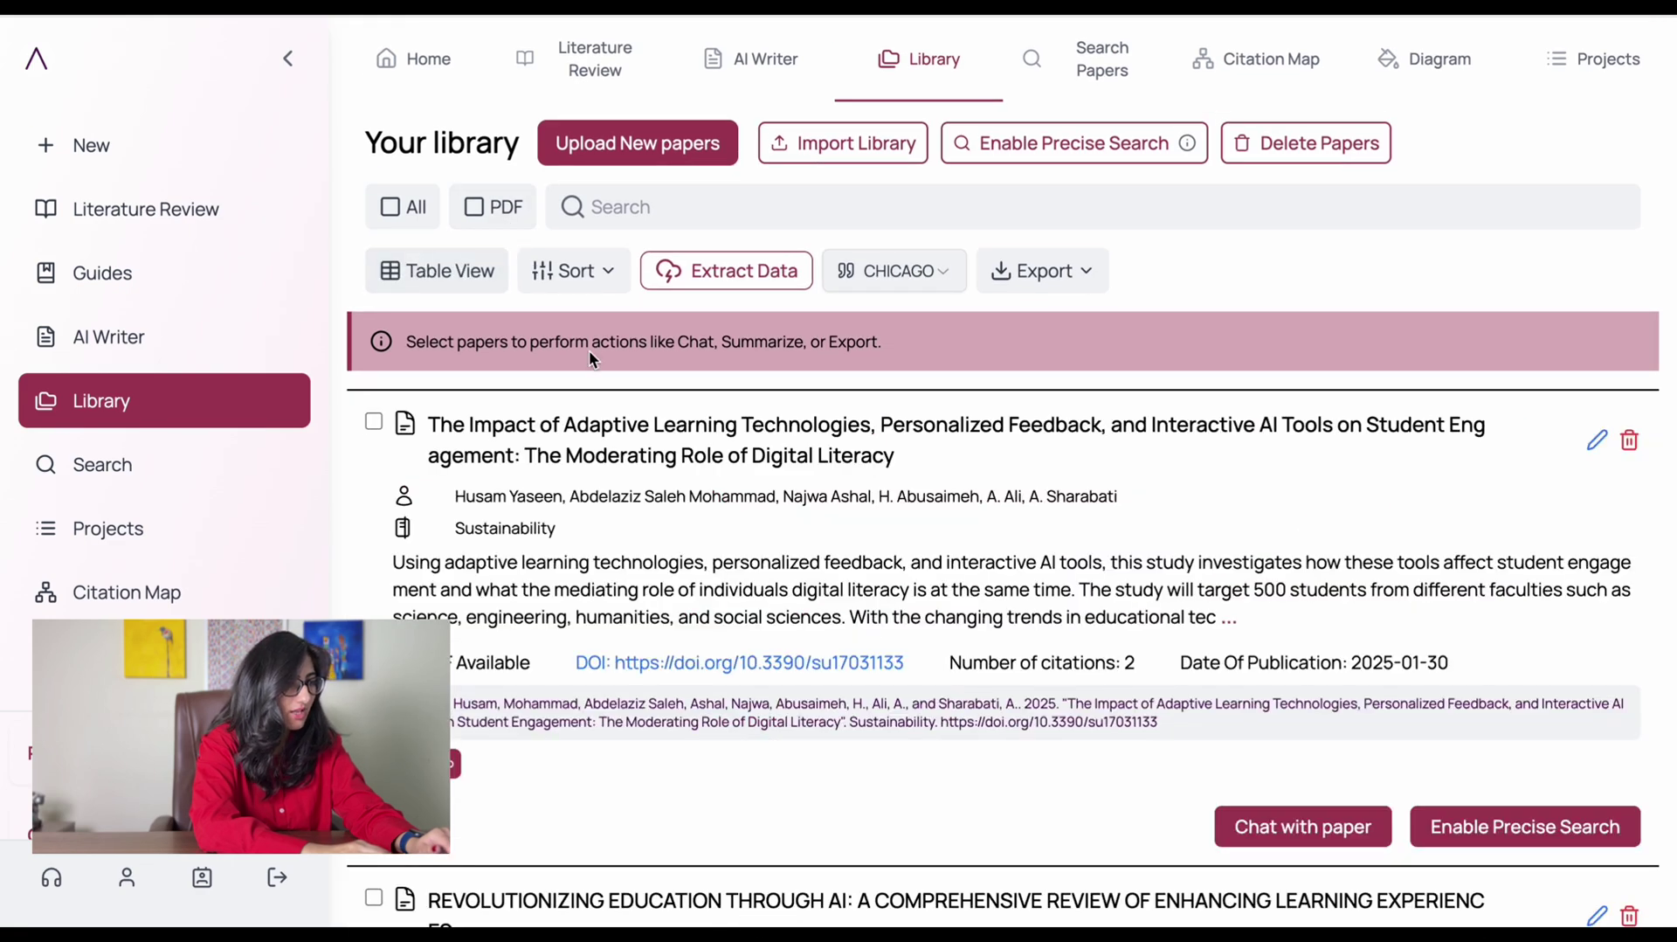
- Sort the library by date, then by citations, and highlight the top paper's 97 citations
left_click(598, 270)
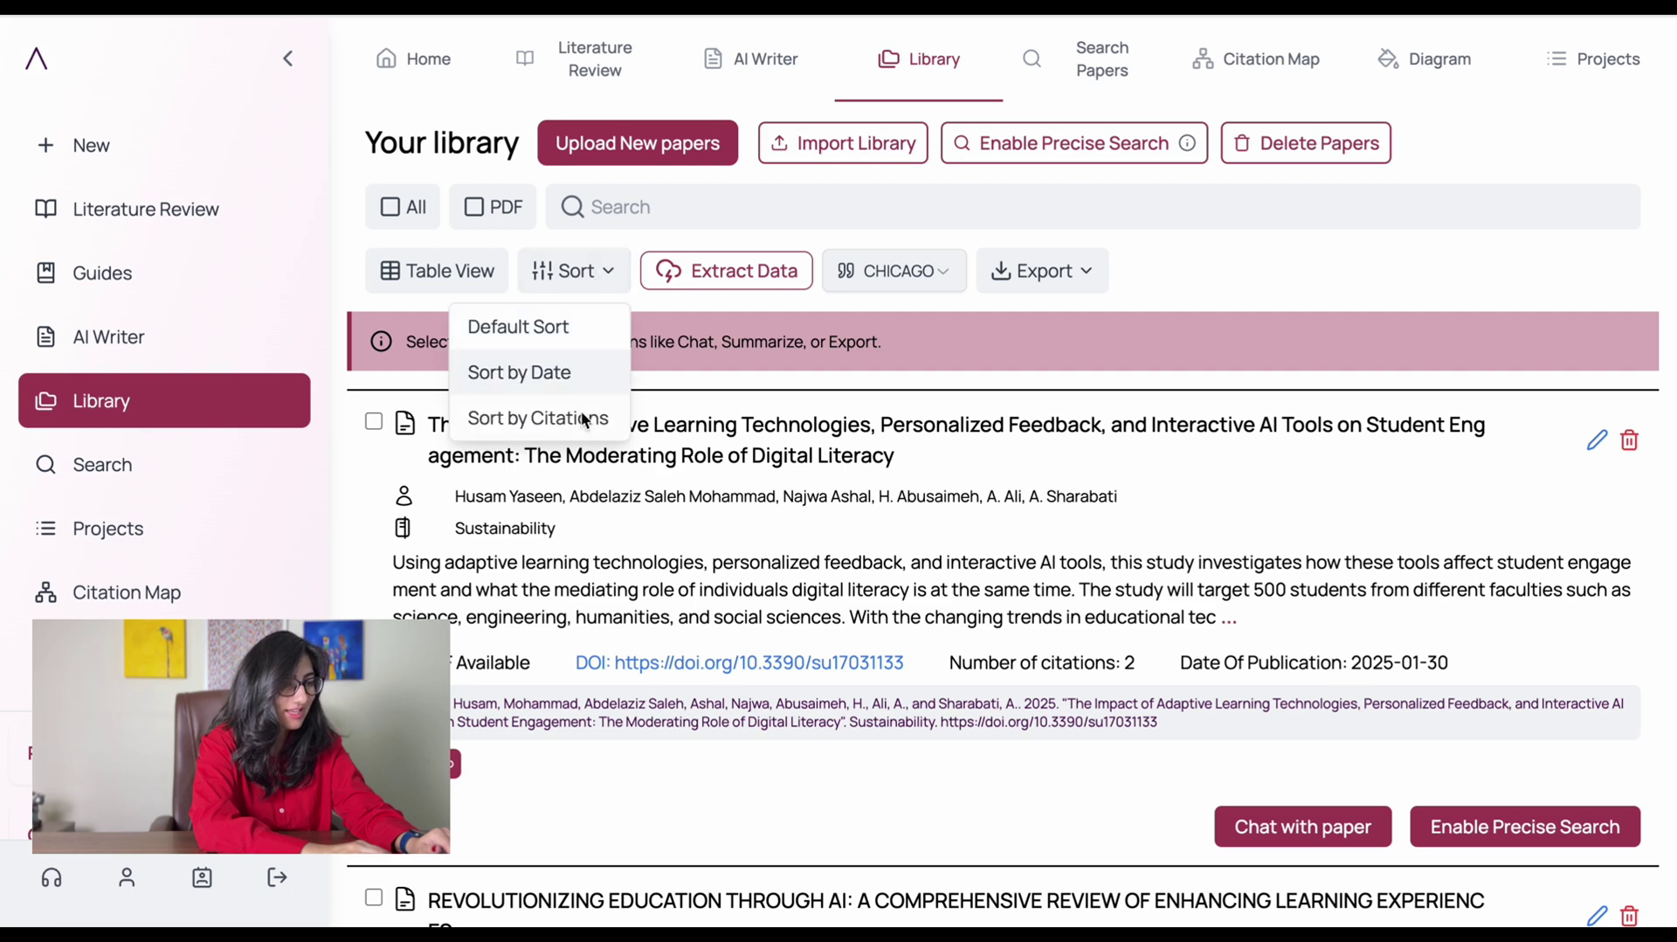
left_click(569, 384)
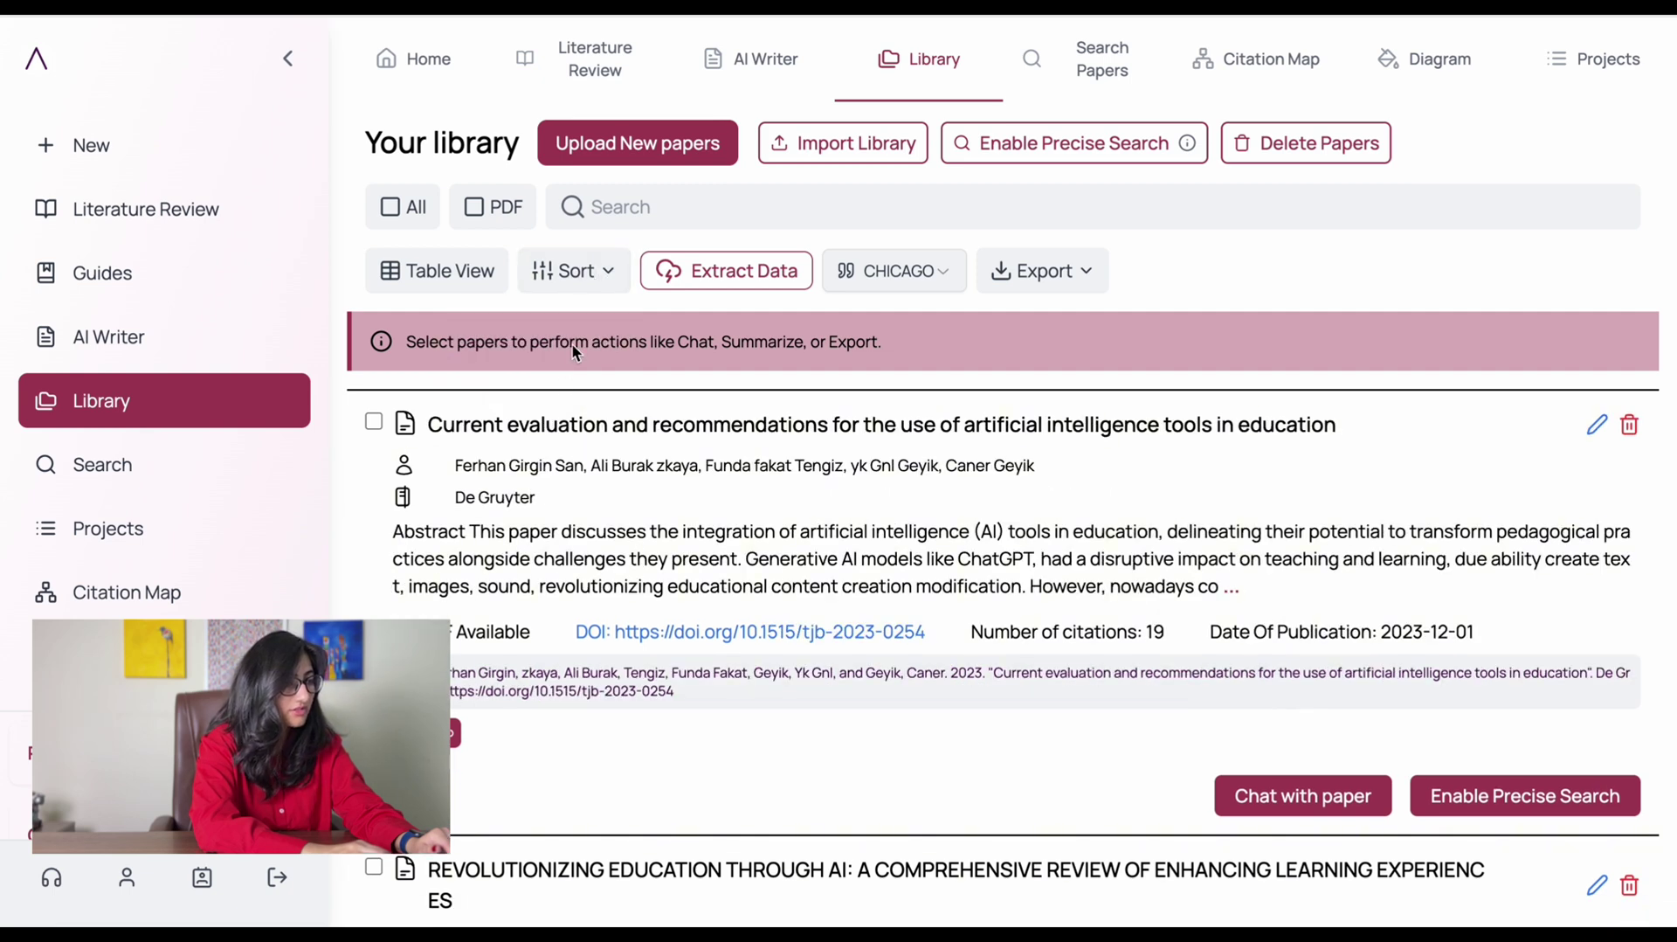
left_click(578, 274)
left_click(580, 419)
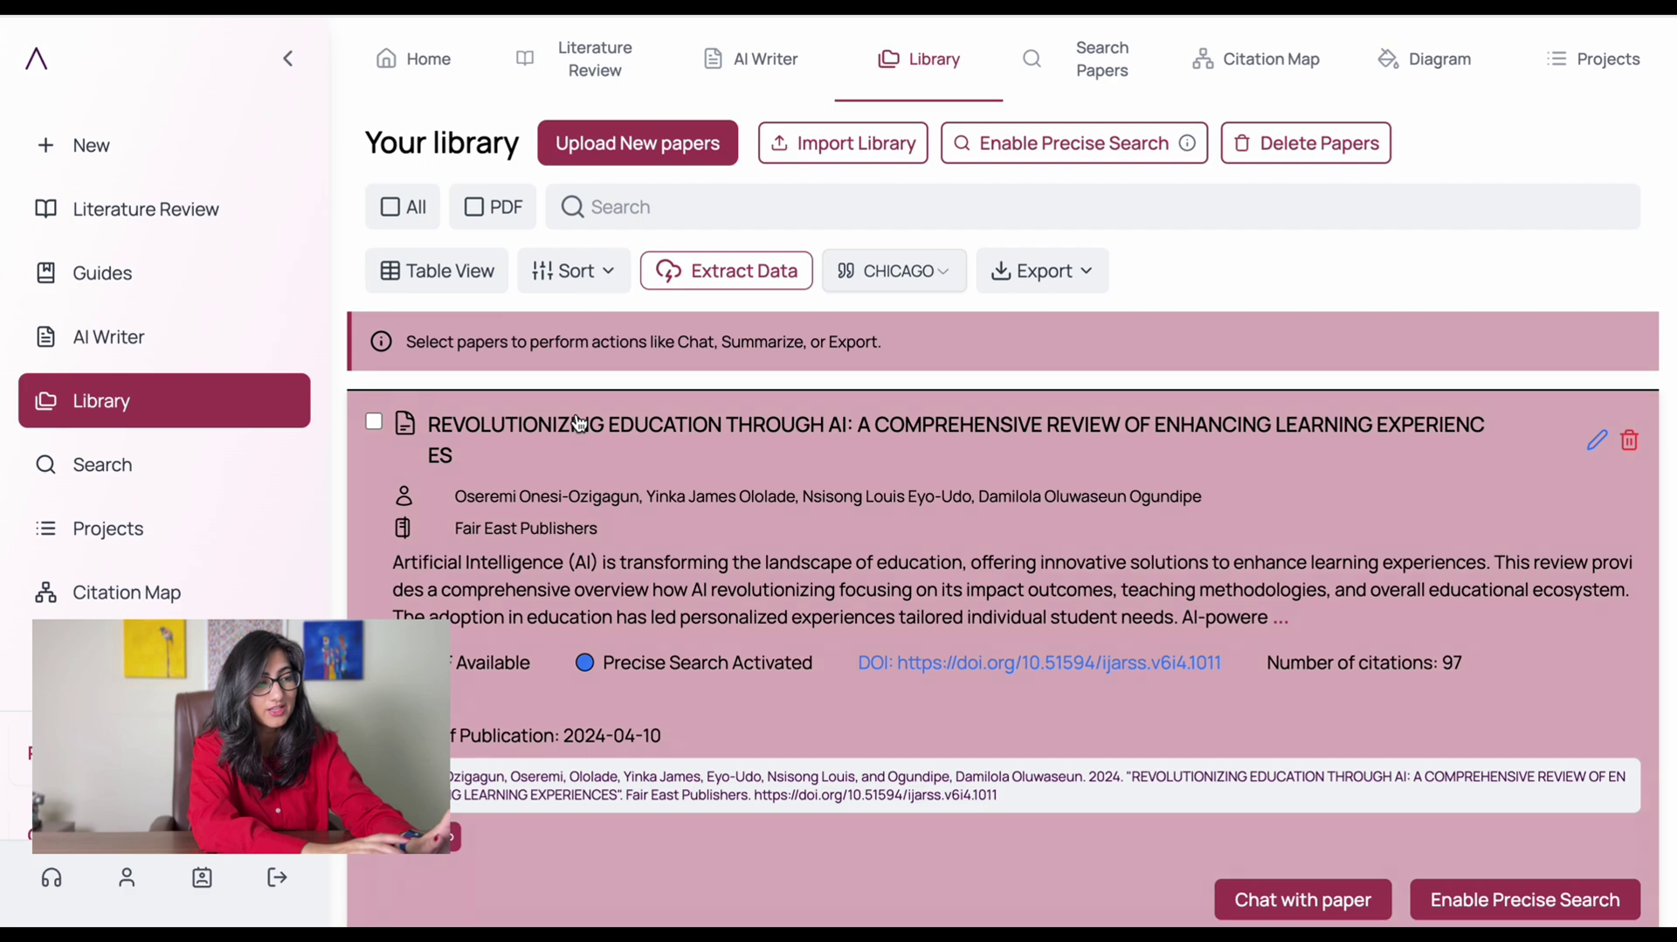
scroll(600, 633, "down", 1)
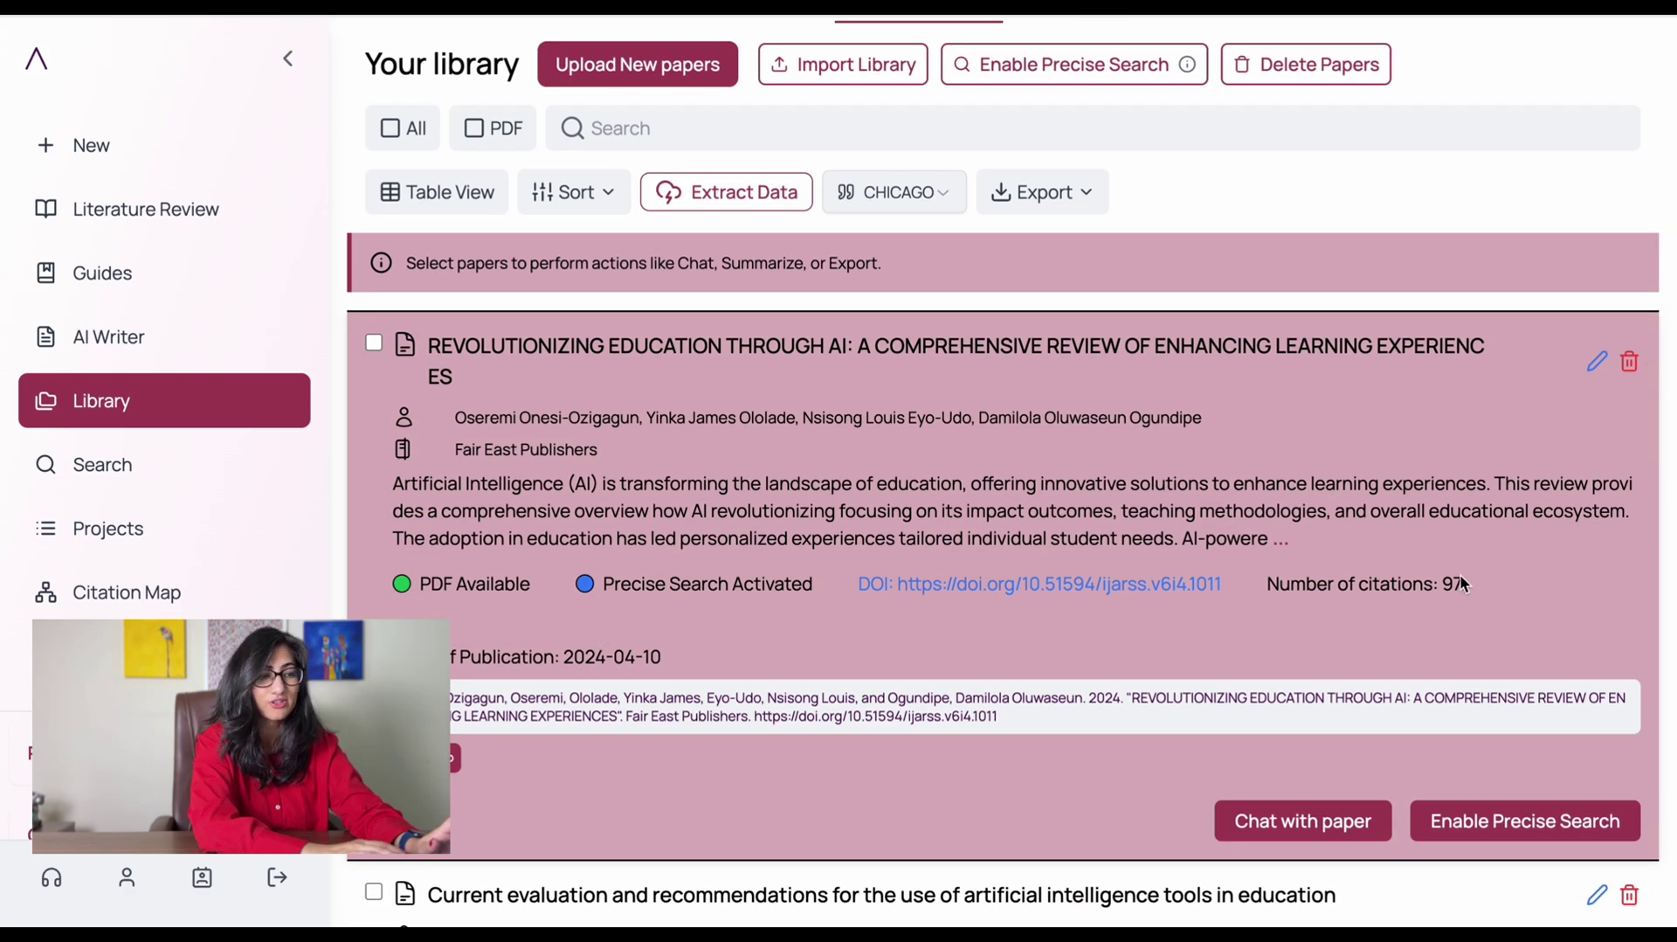
left_click_drag(1284, 607, 1257, 598)
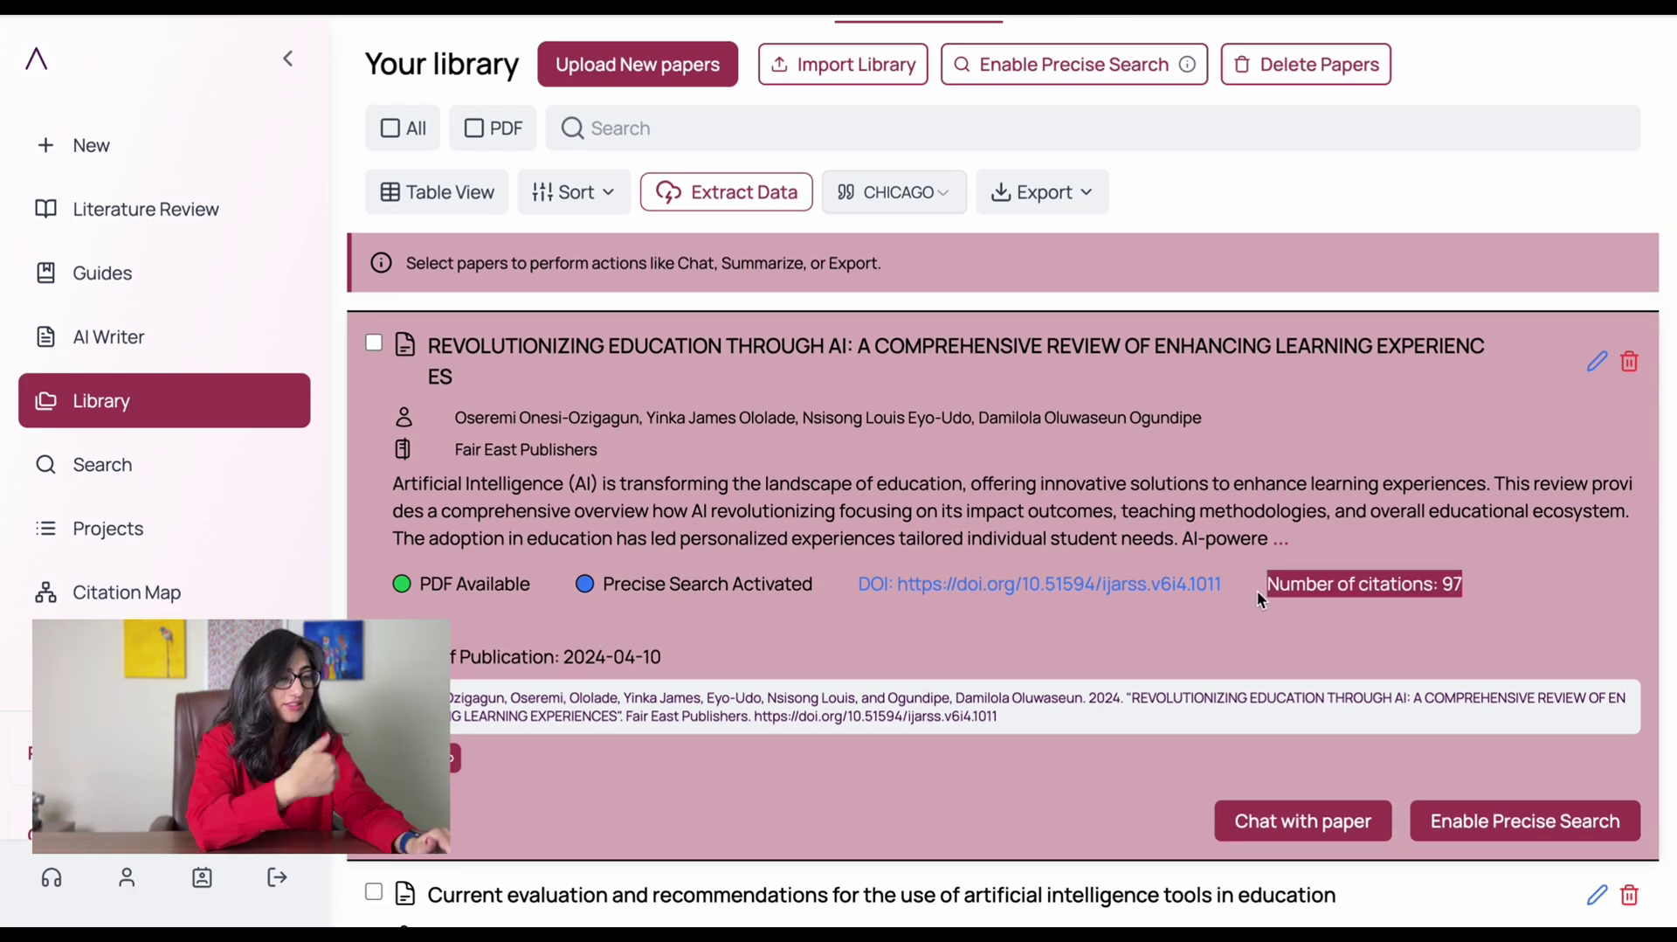
scroll(709, 421, "down", 5)
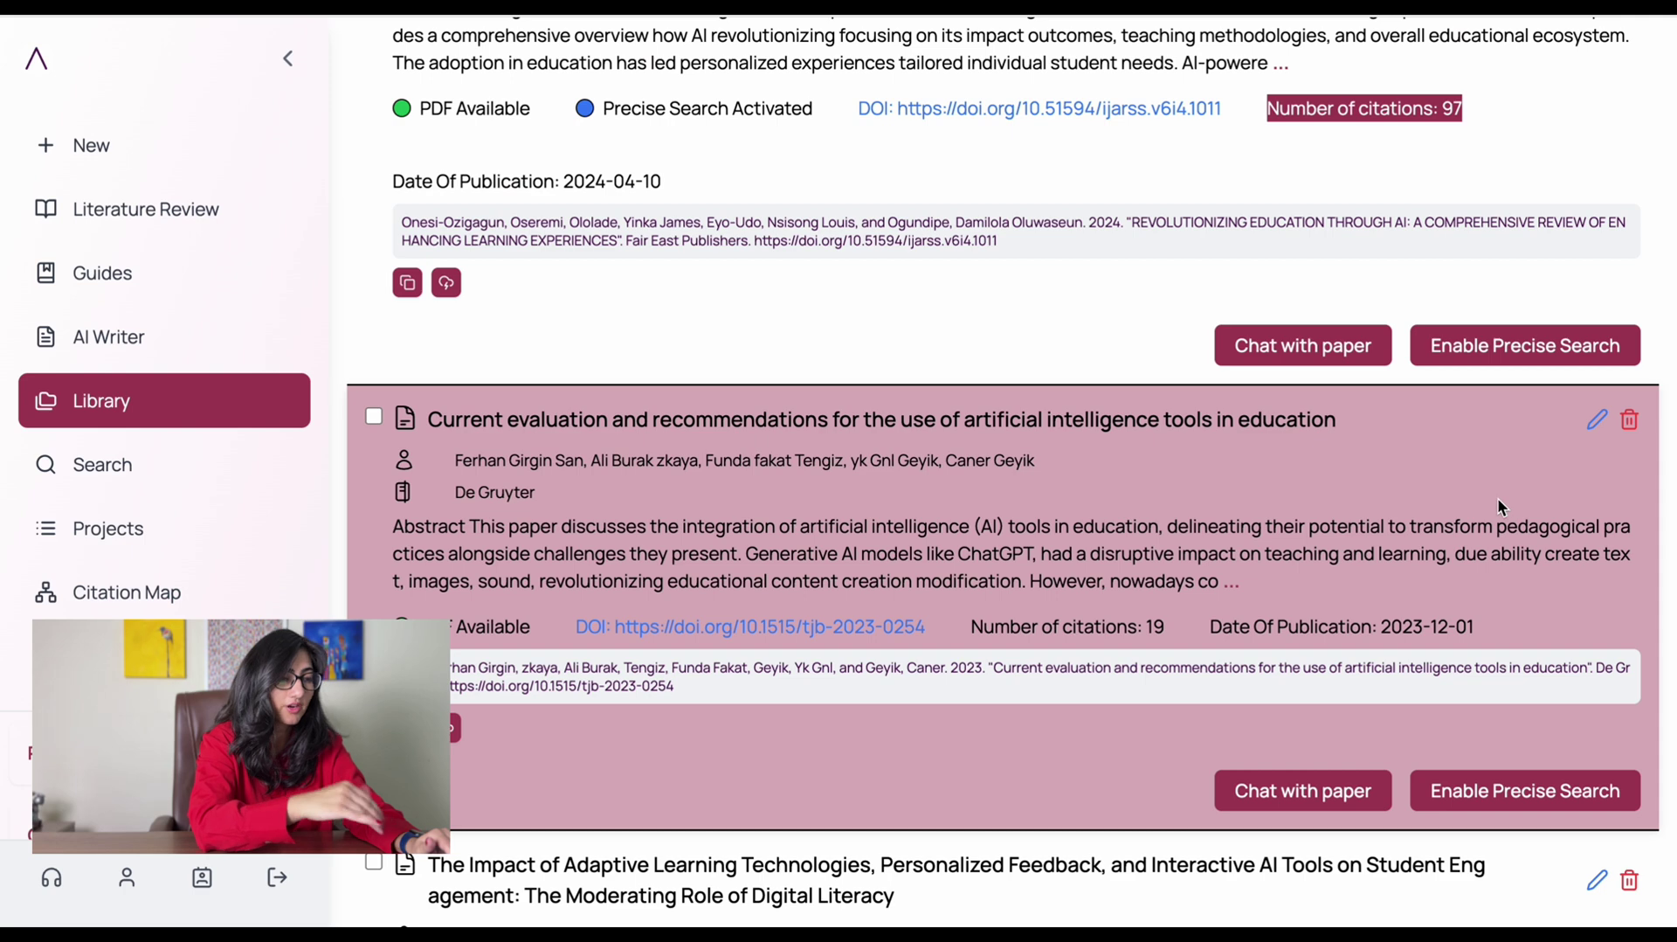
scroll(1497, 505, "down", 2)
scroll(1027, 486, "up", 8)
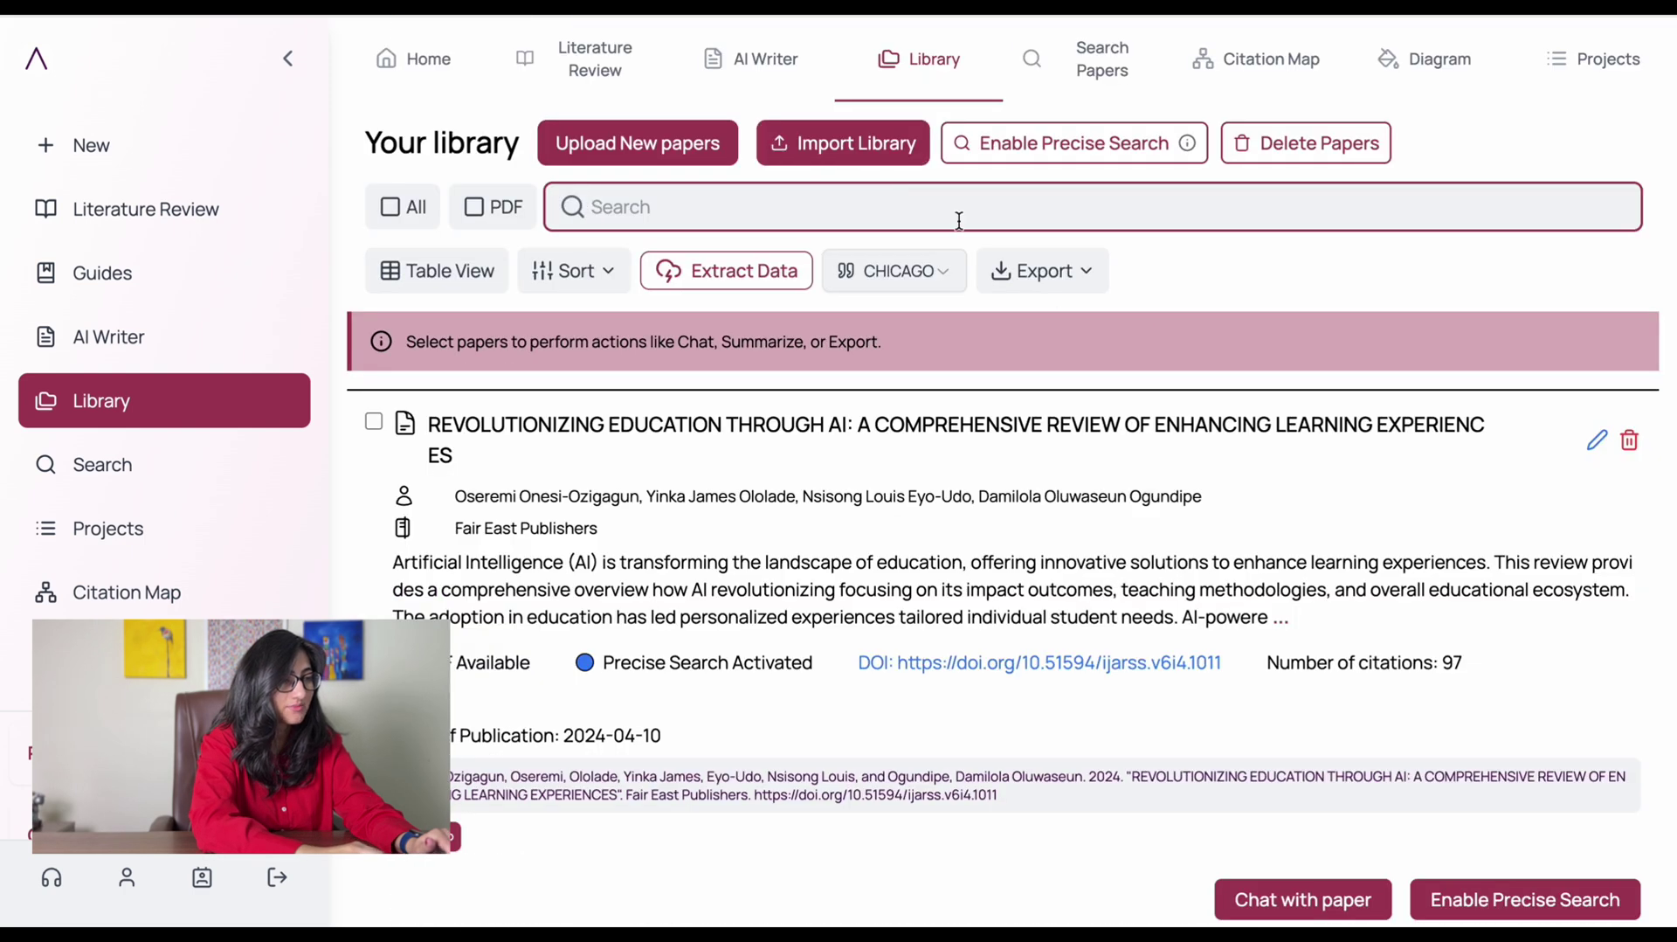
- Enable Precise Search for the library papers
left_click(1071, 279)
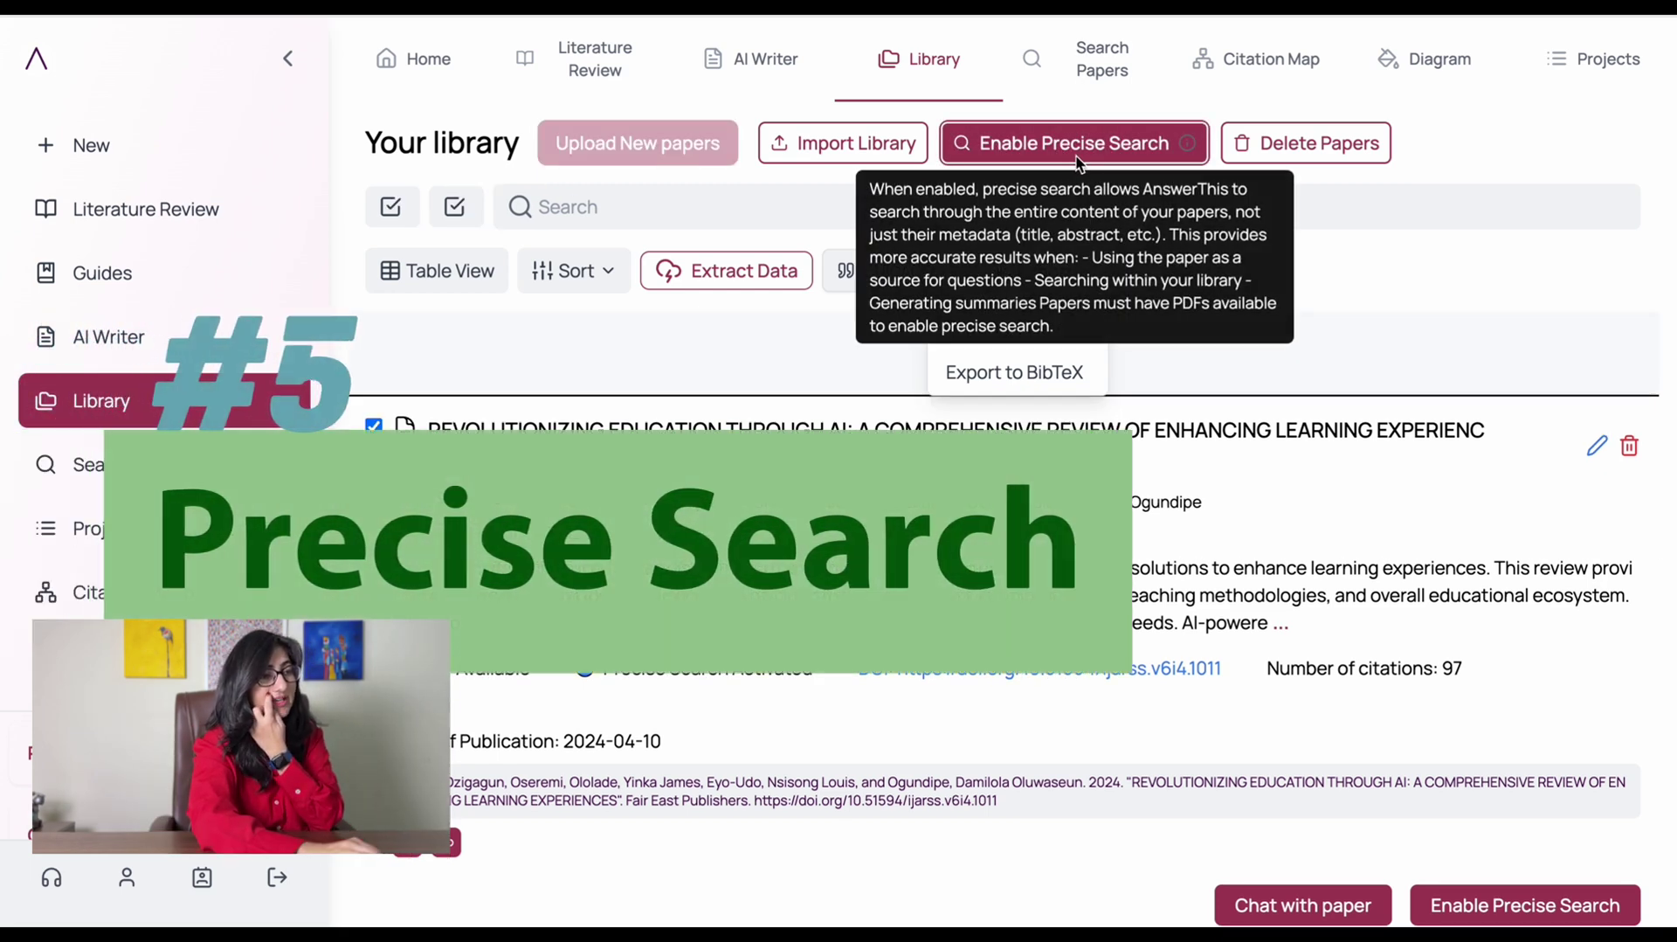
left_click(1078, 159)
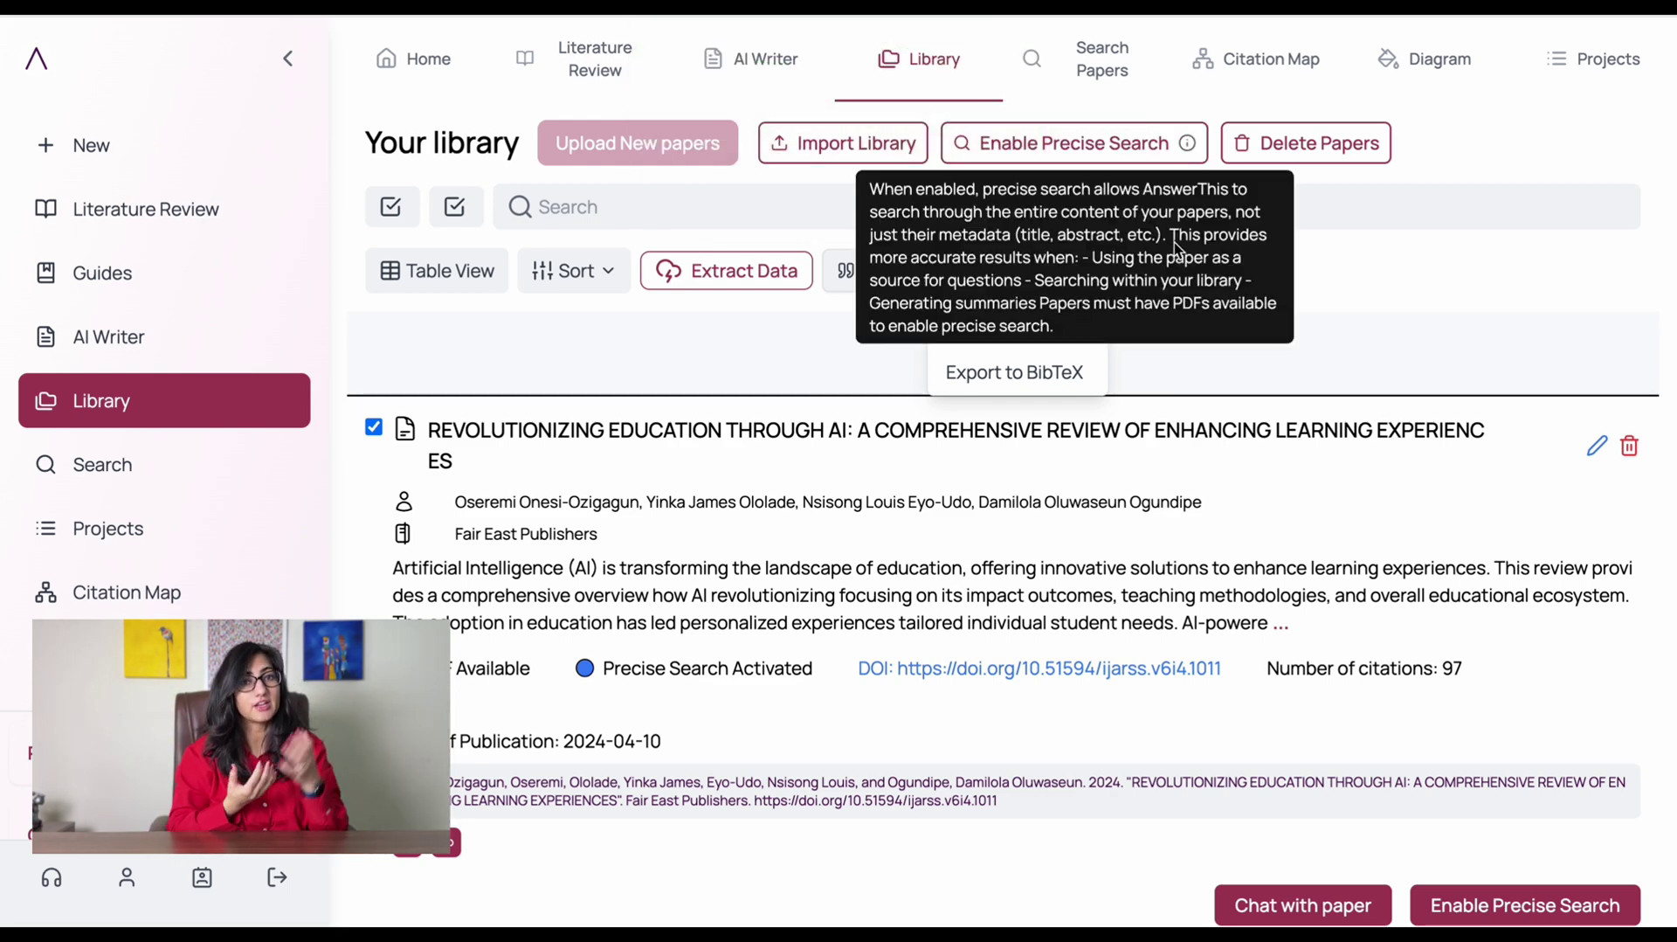
scroll(868, 362, "down", 10)
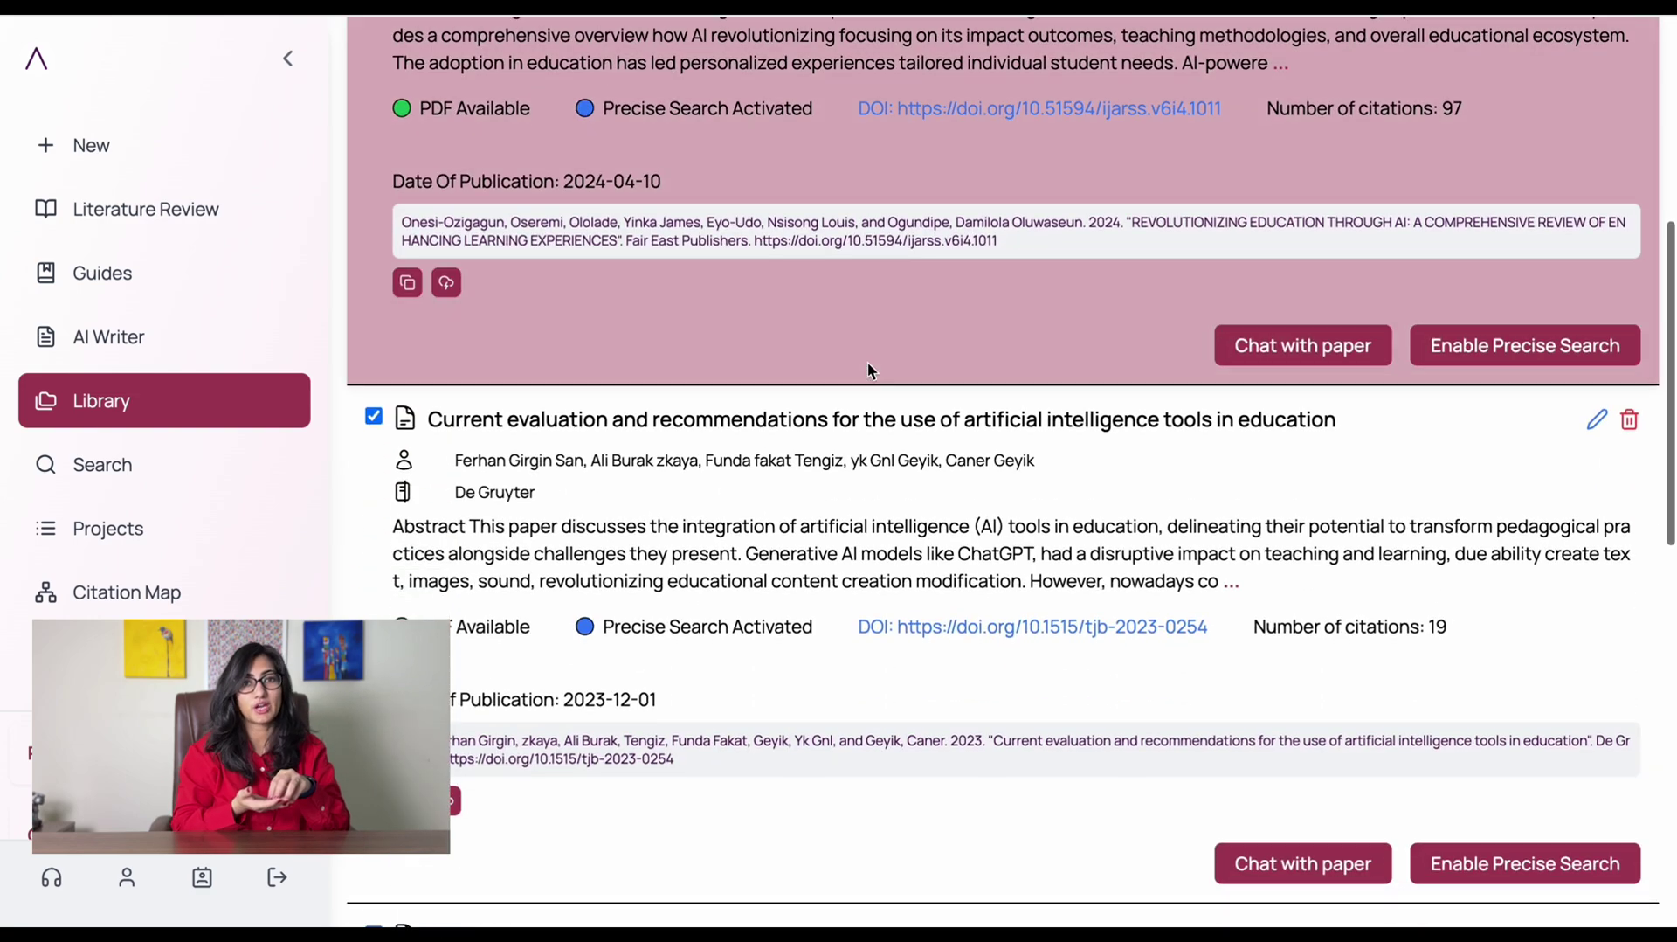
scroll(869, 370, "down", 5)
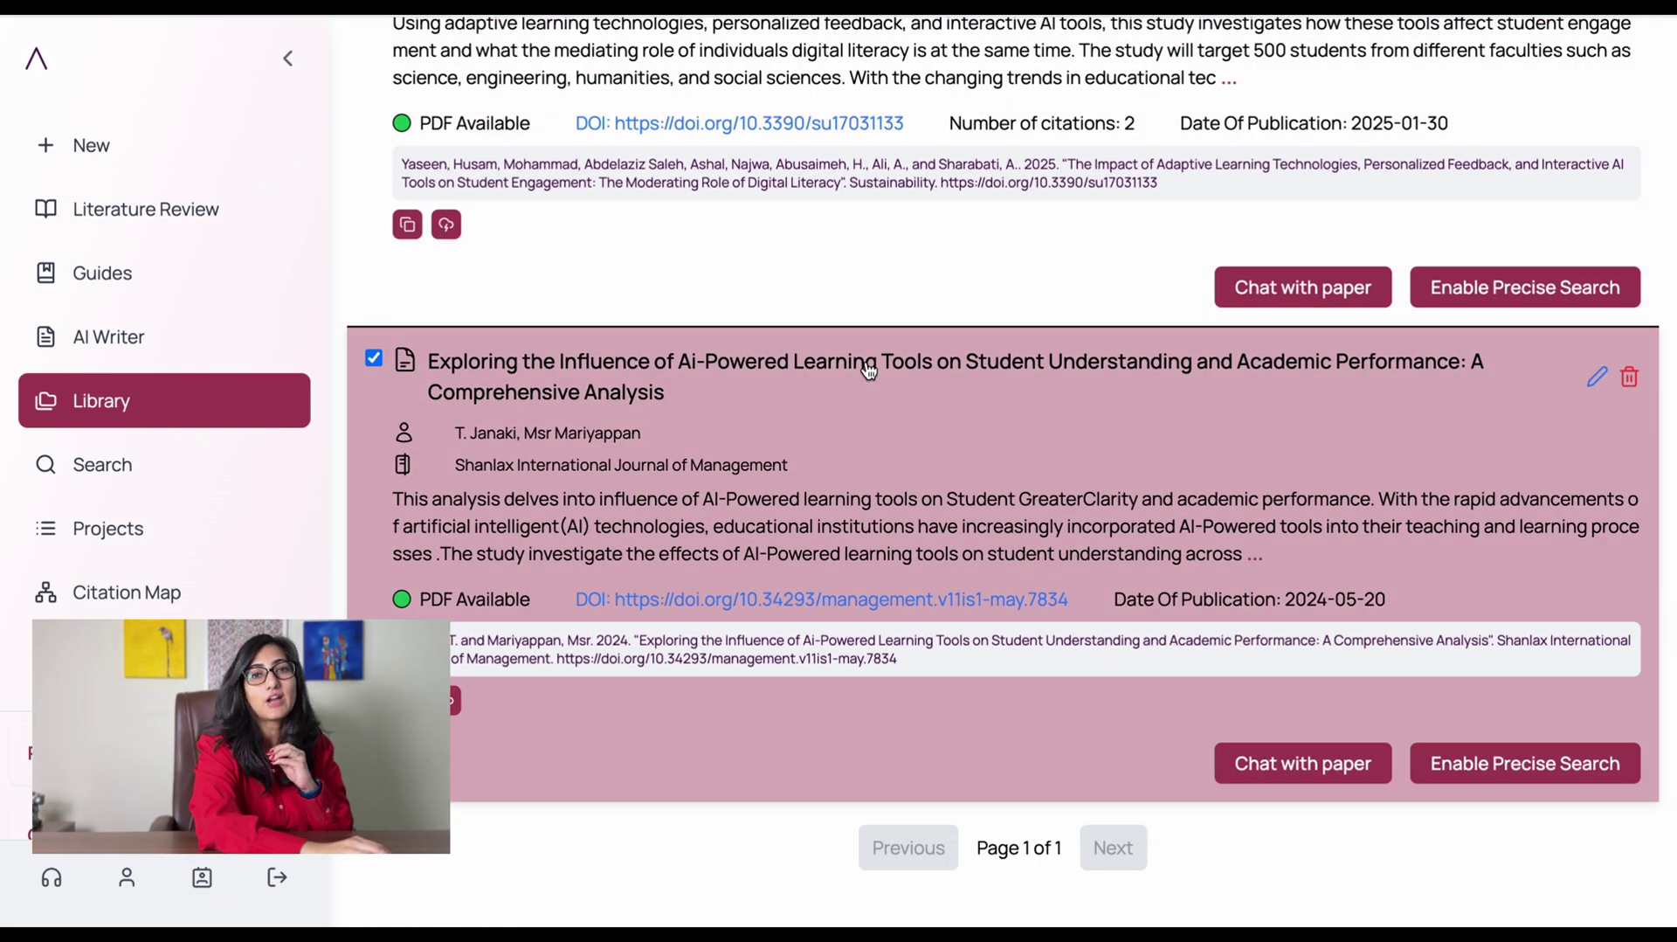
- Highlight the Precise Search Activated label, then go to the Projects page
scroll(610, 131, "up", 10)
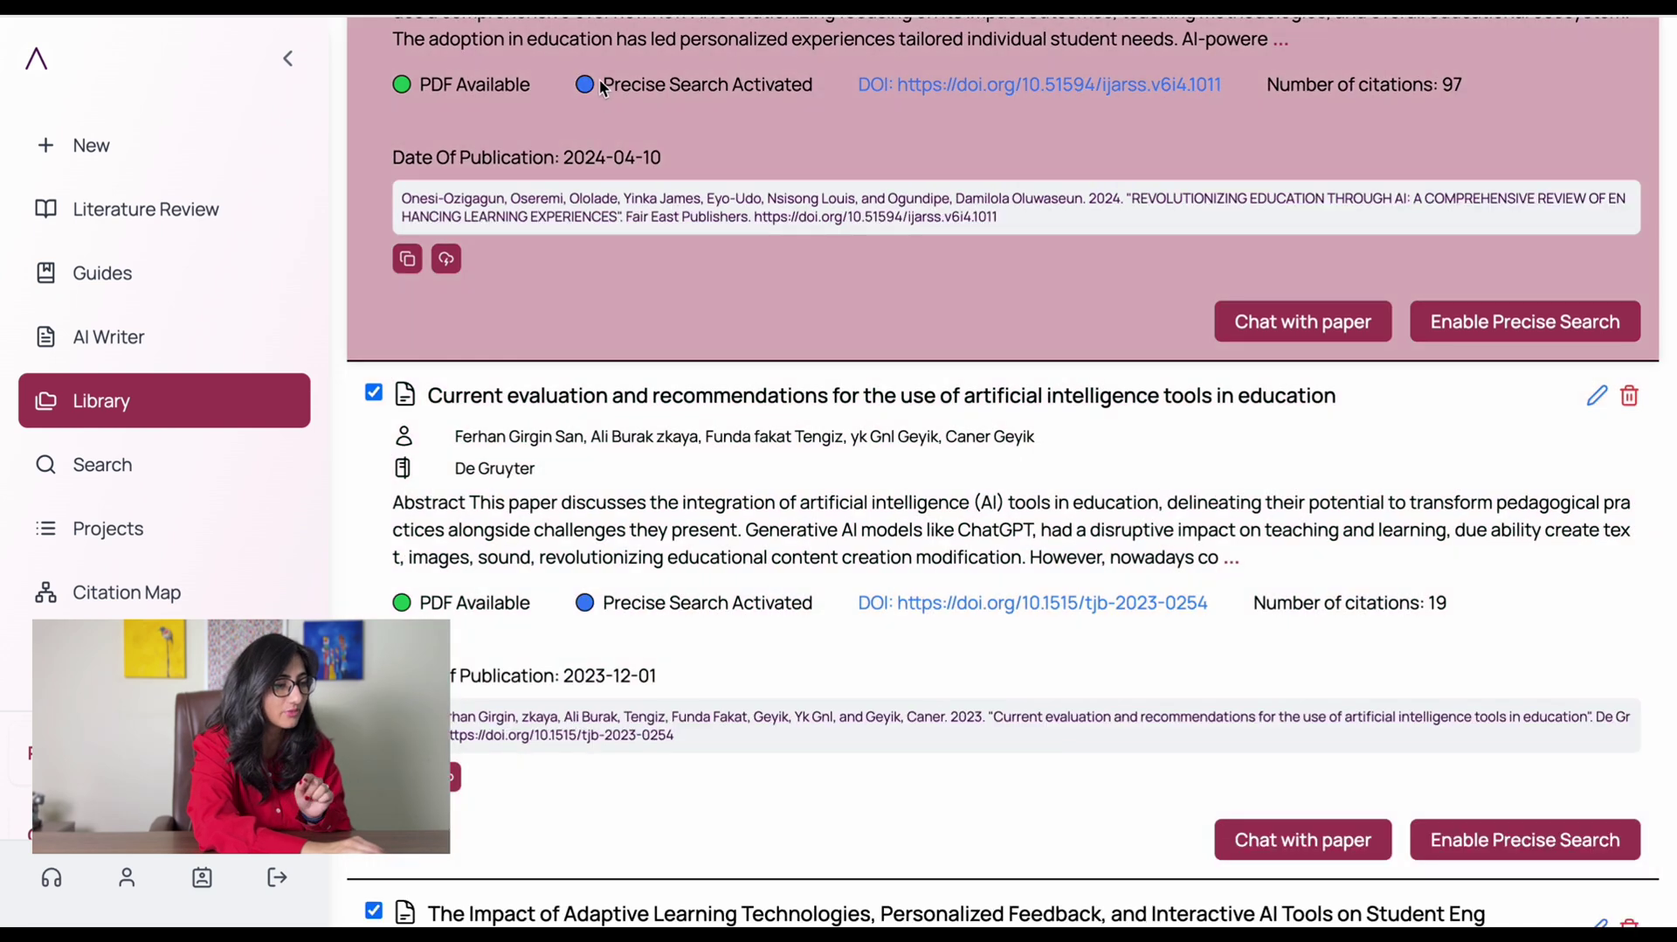
left_click_drag(601, 88, 738, 88)
left_click(823, 86)
triple_click(812, 87)
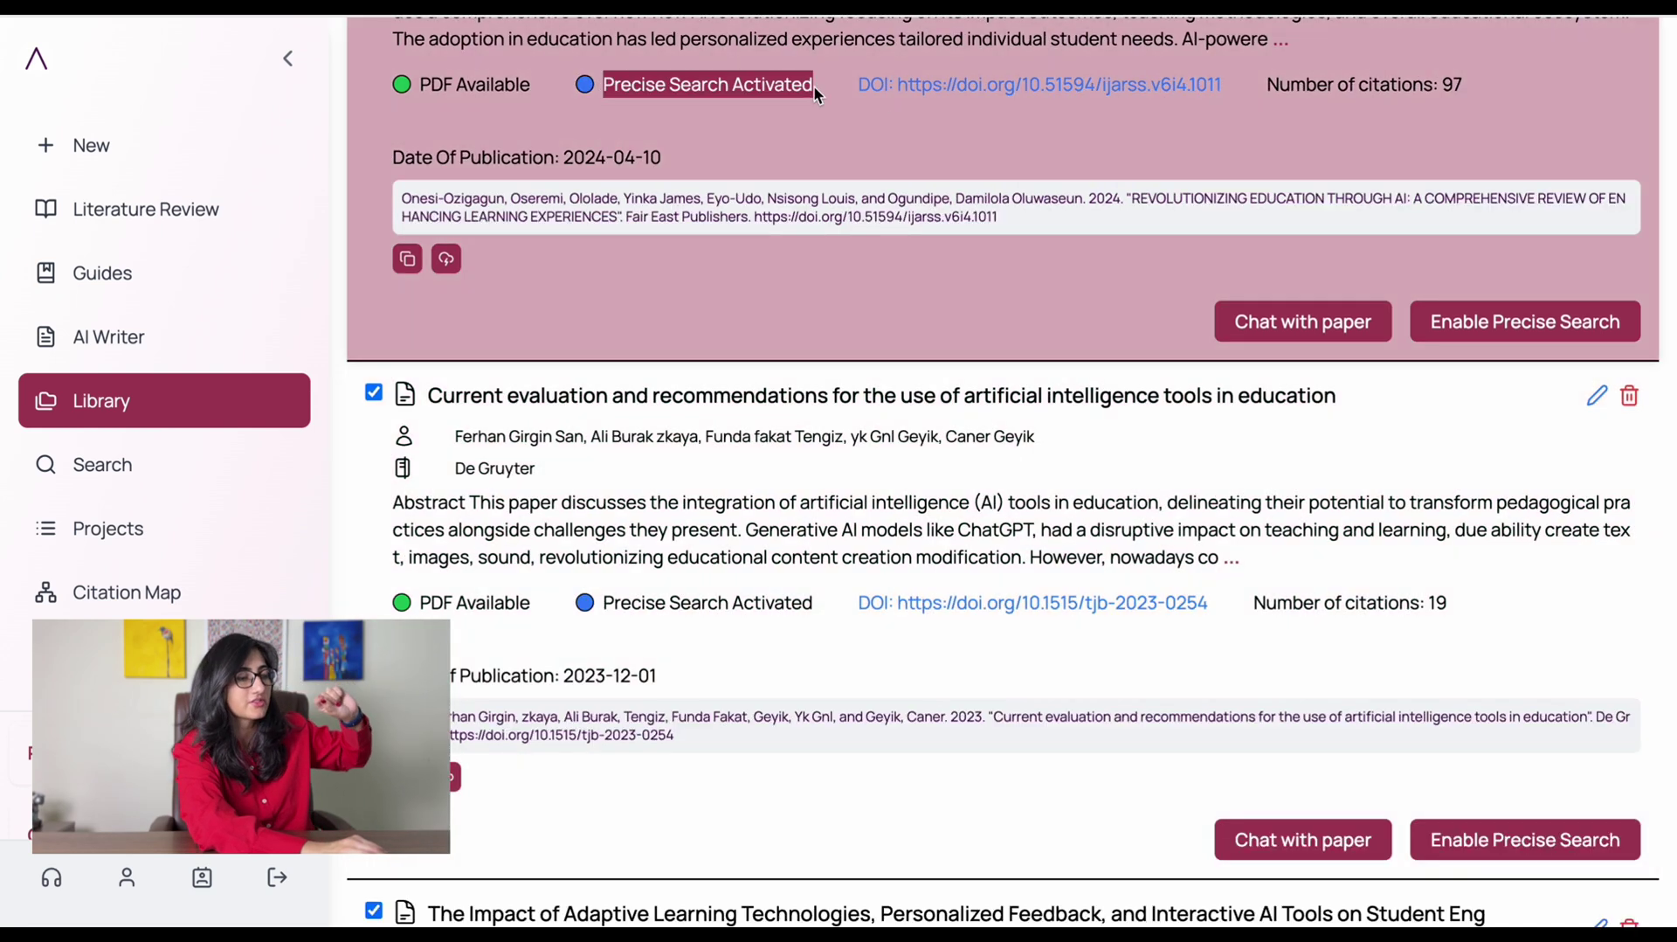
scroll(1150, 268, "up", 4)
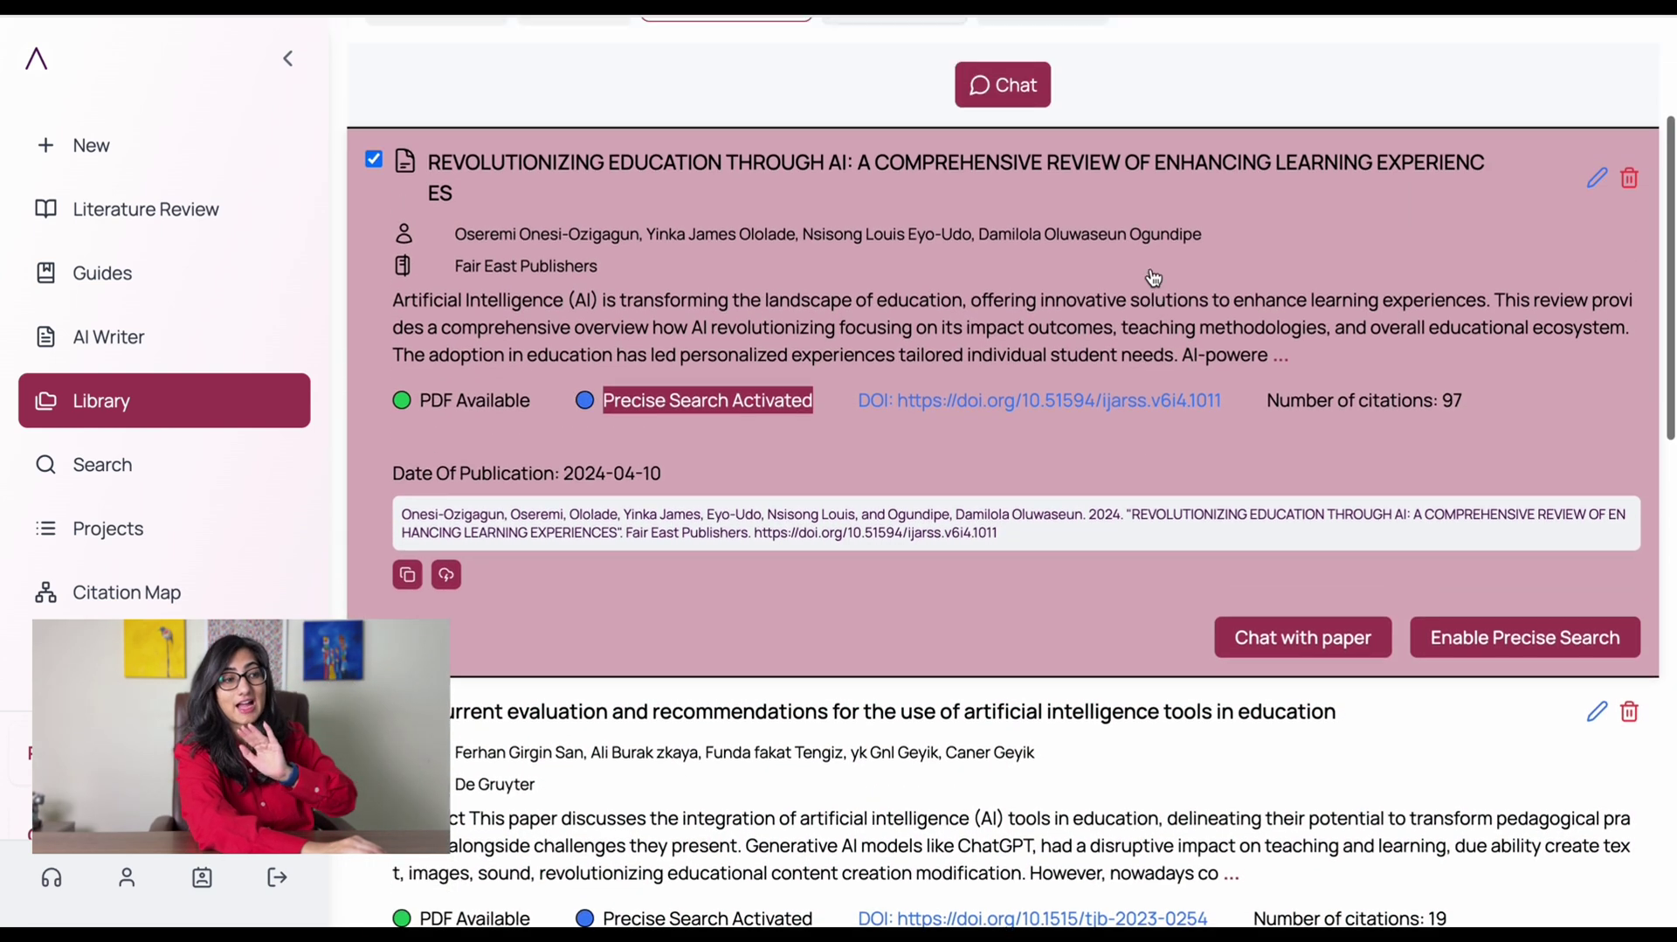
left_click(197, 535)
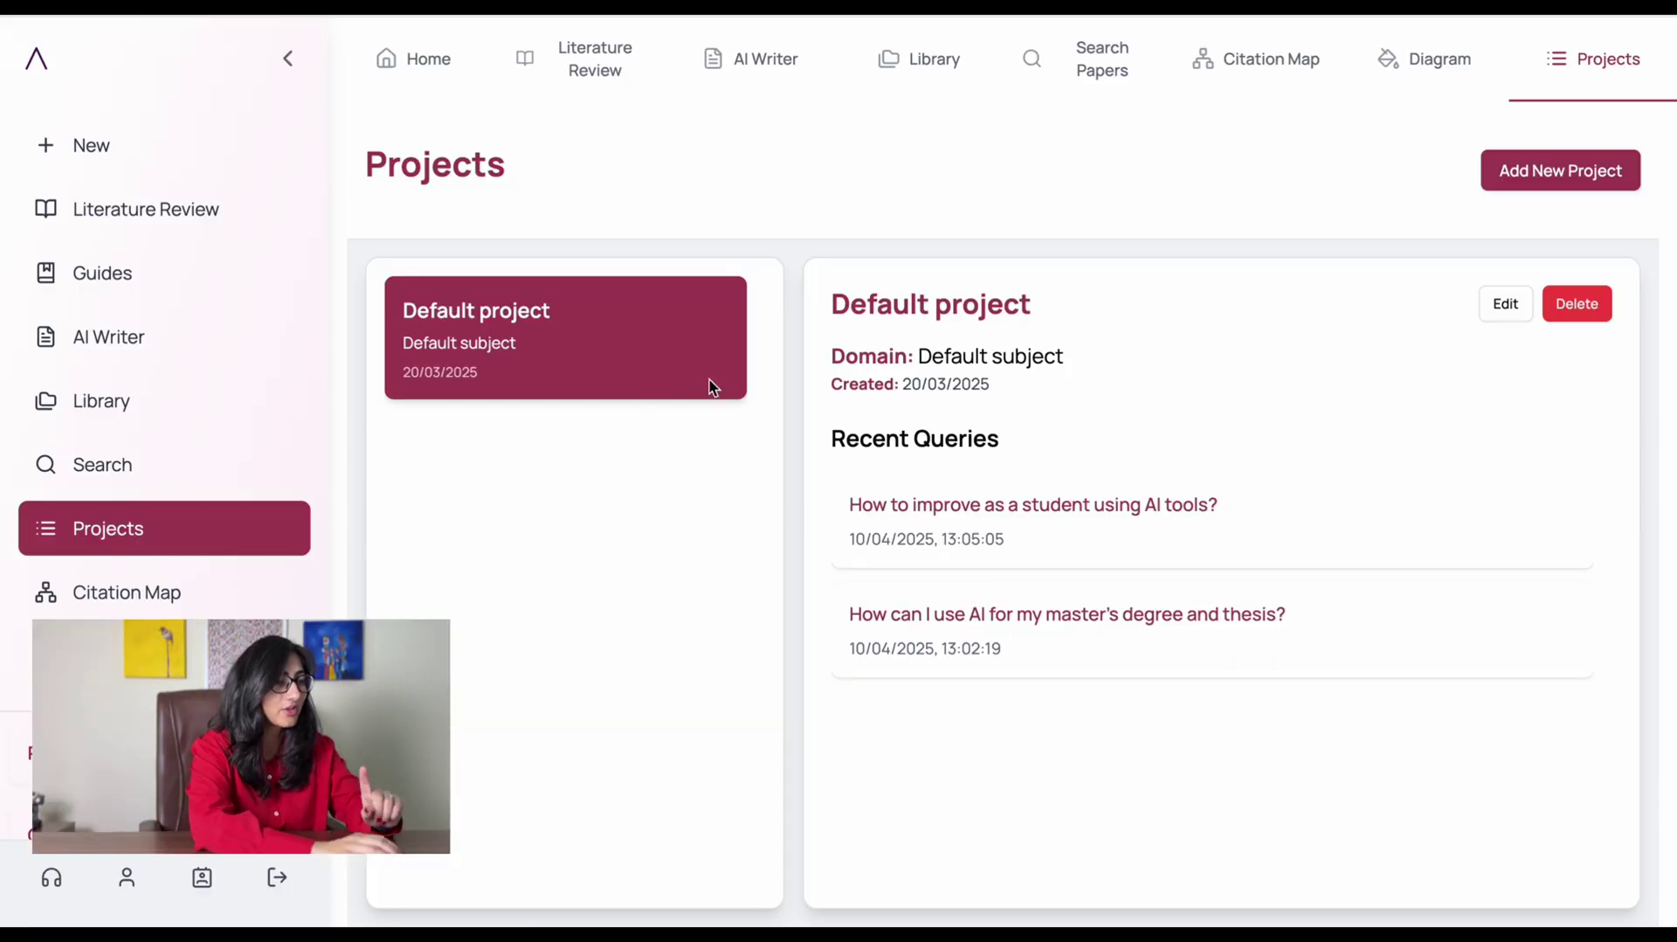
- Rename the Default project to 'AI tools for students' with domain set to Humanities
left_click(1504, 306)
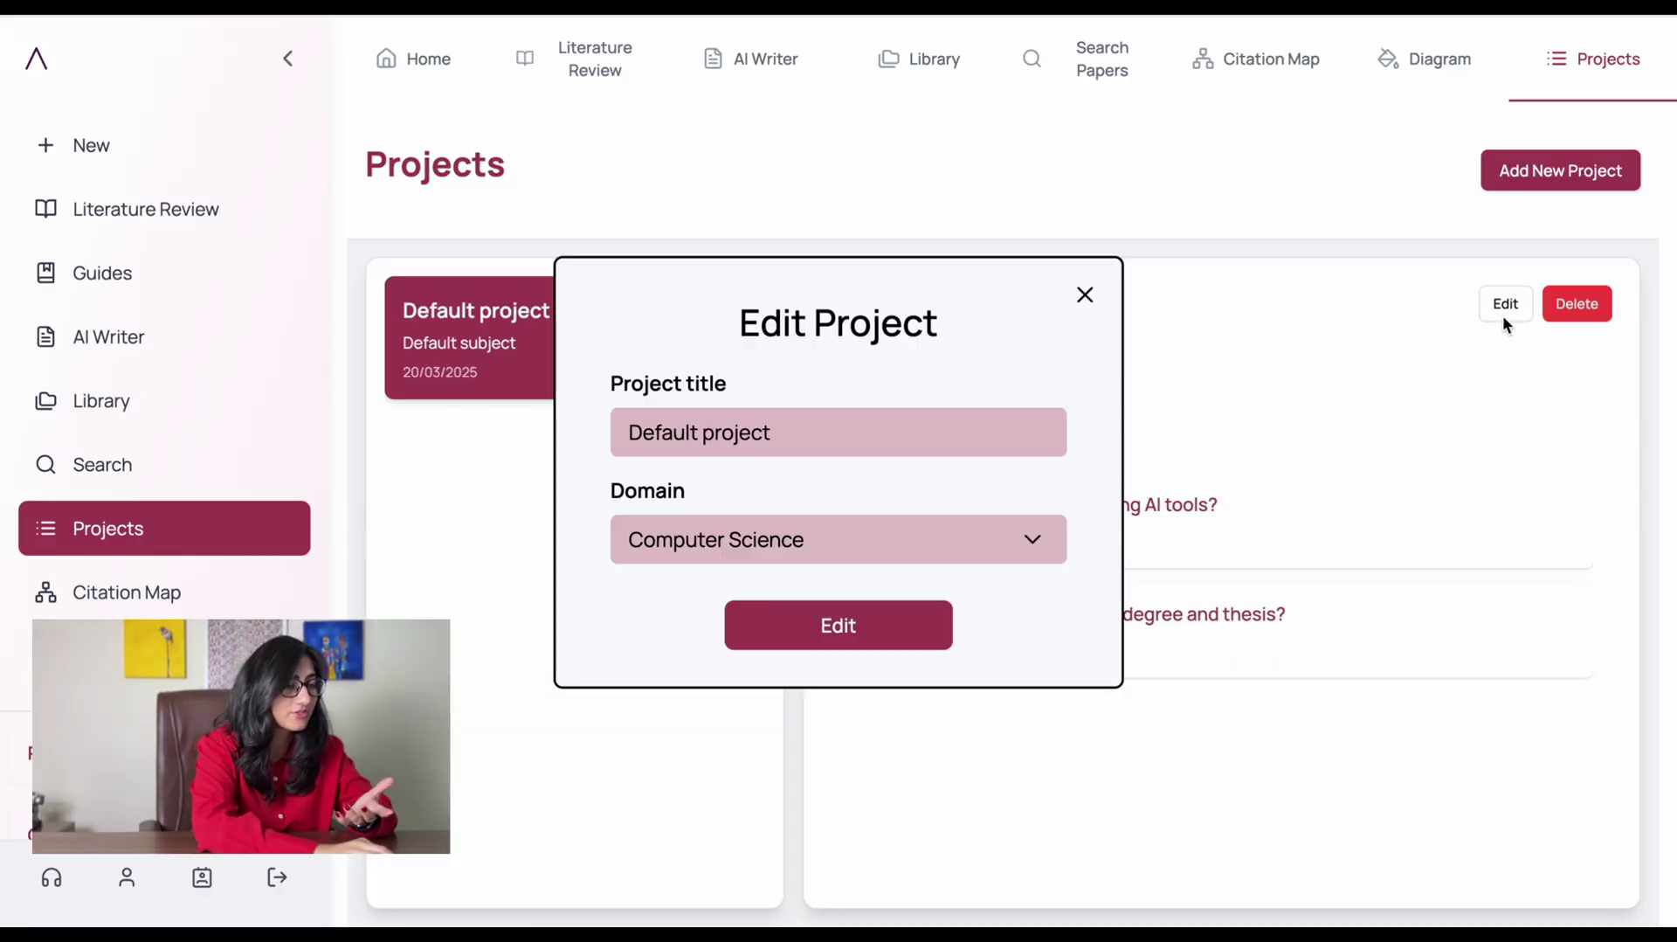
double_click(866, 441)
key("ctrl+a")
type("AI for s")
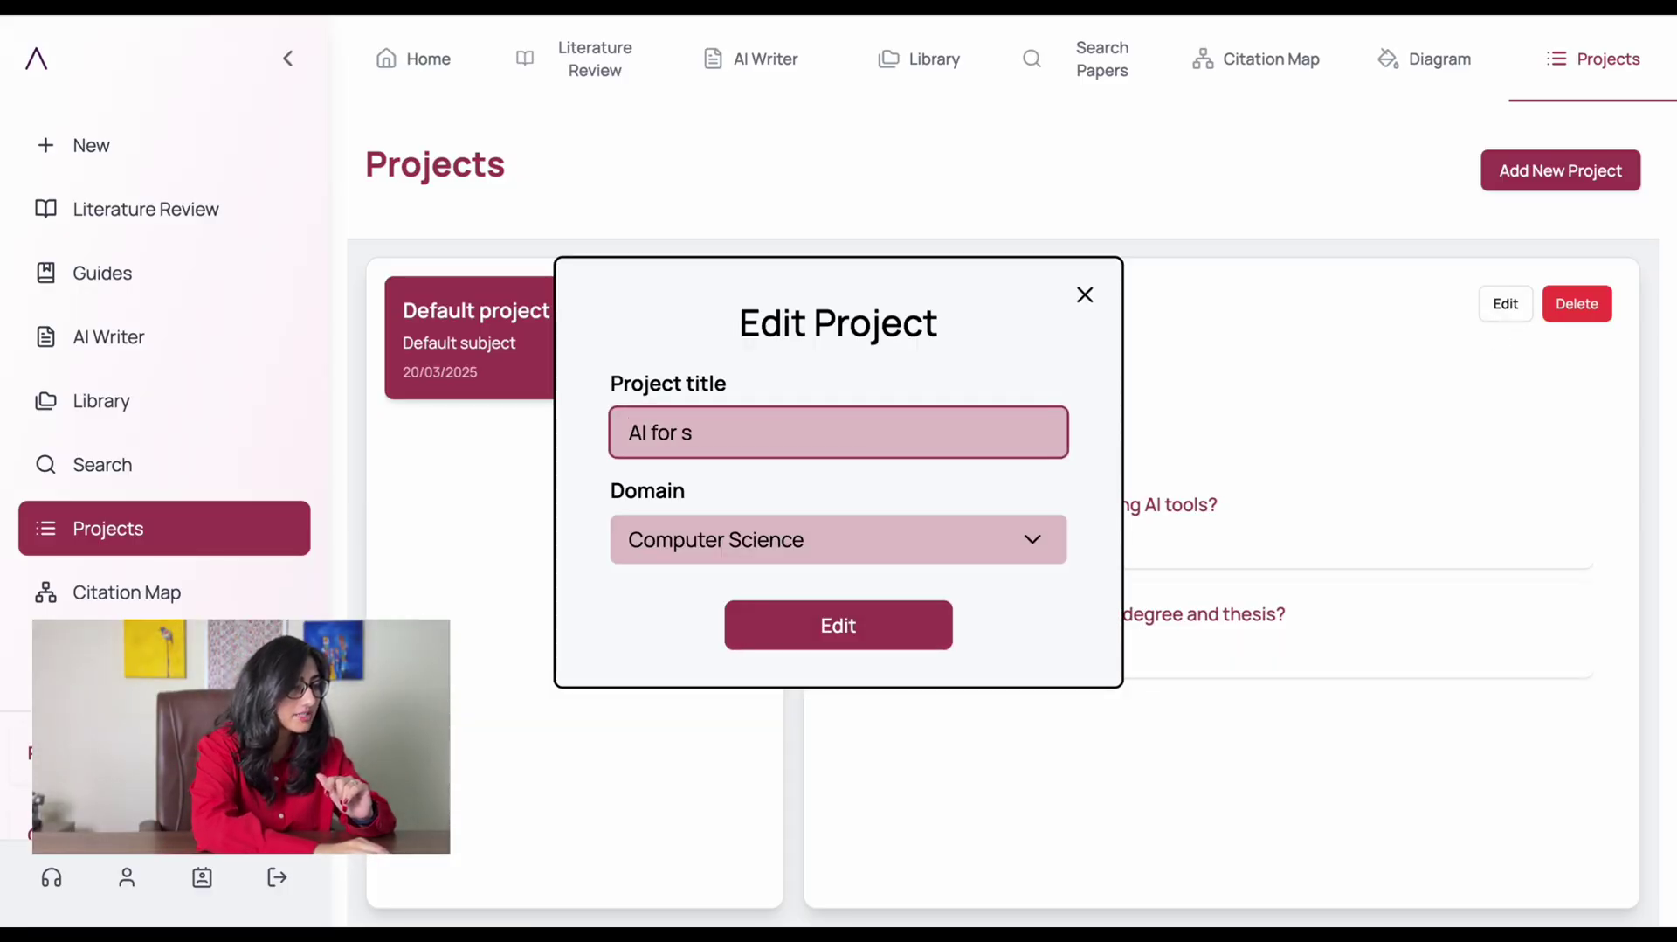
left_click(875, 542)
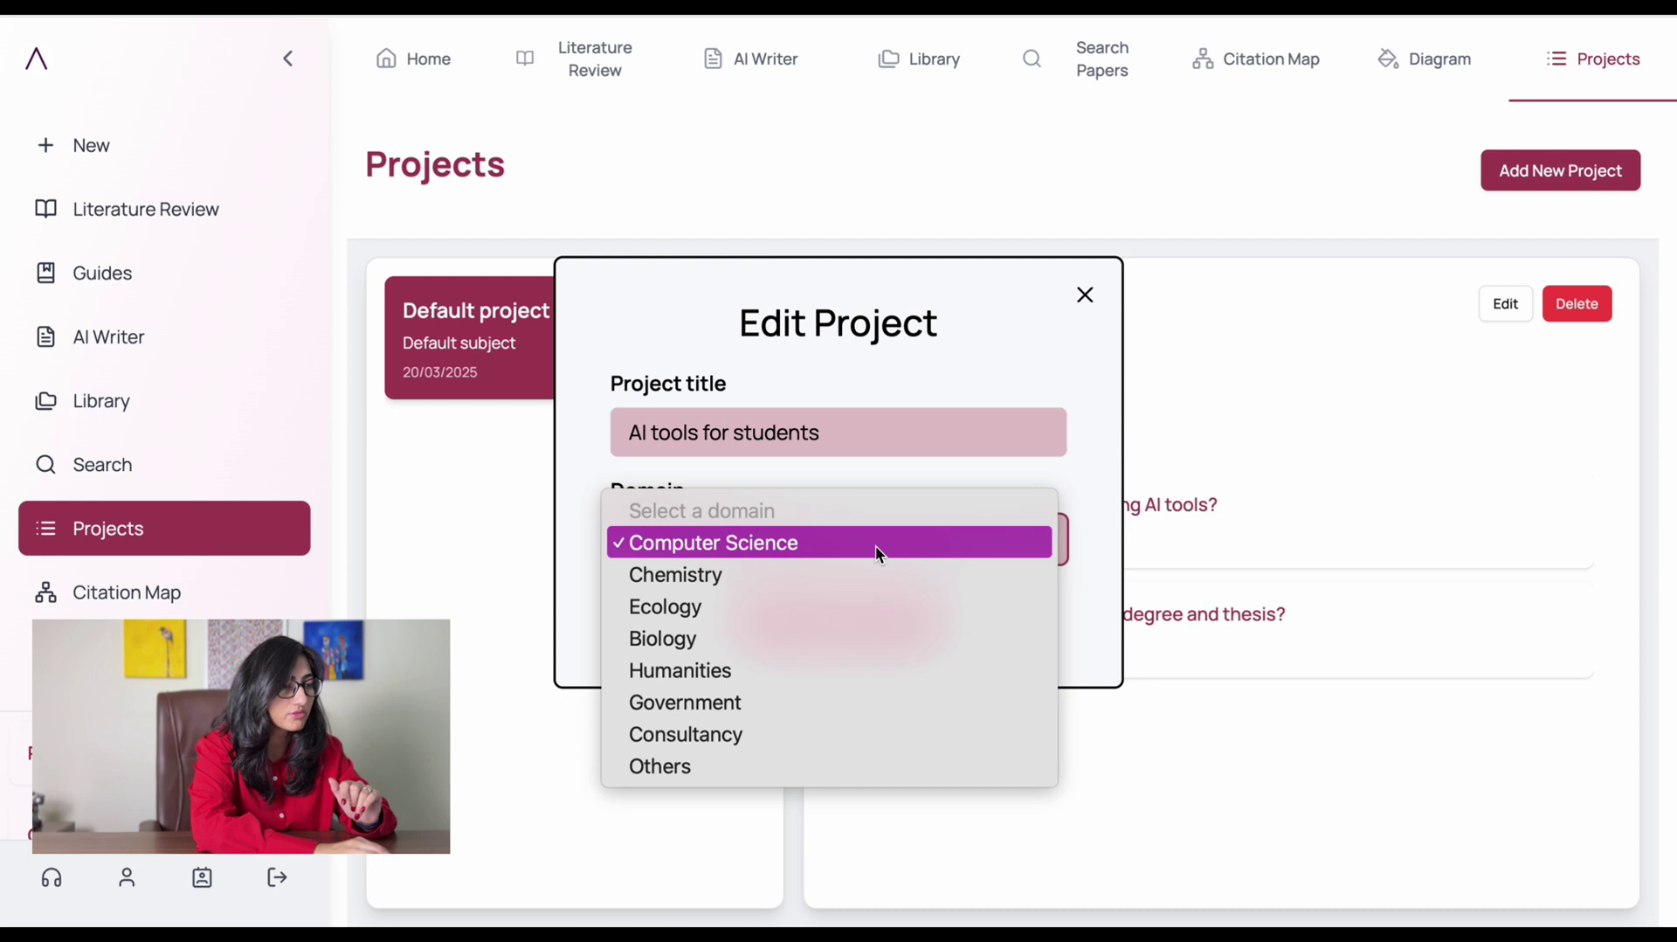
left_click(845, 673)
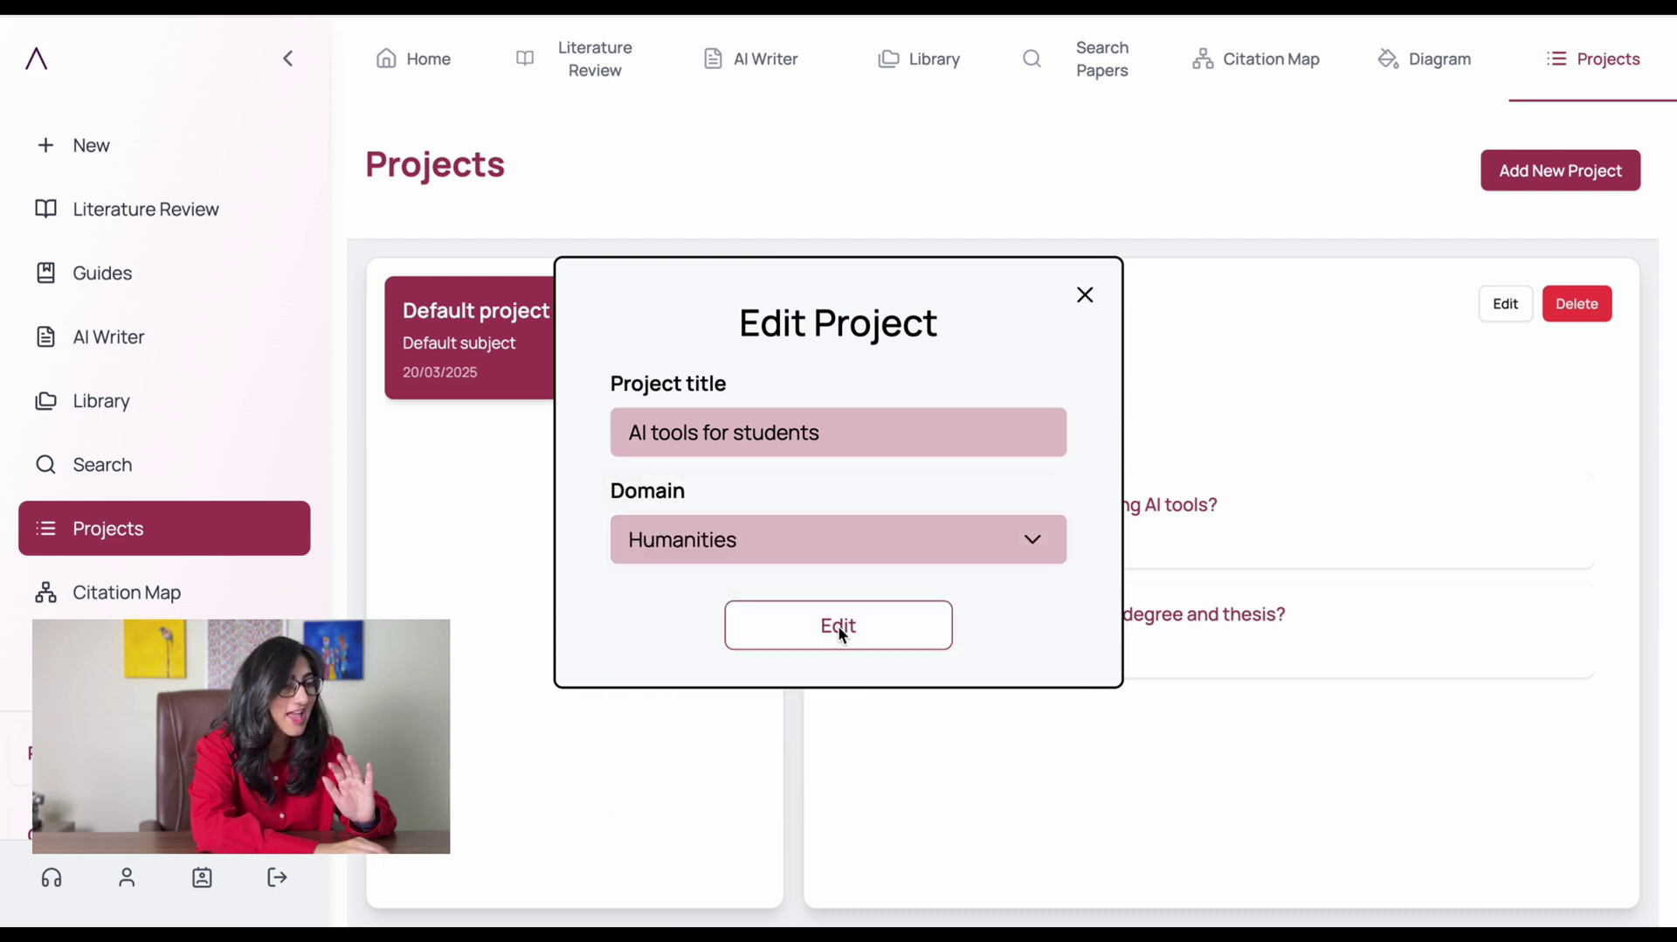
left_click(838, 625)
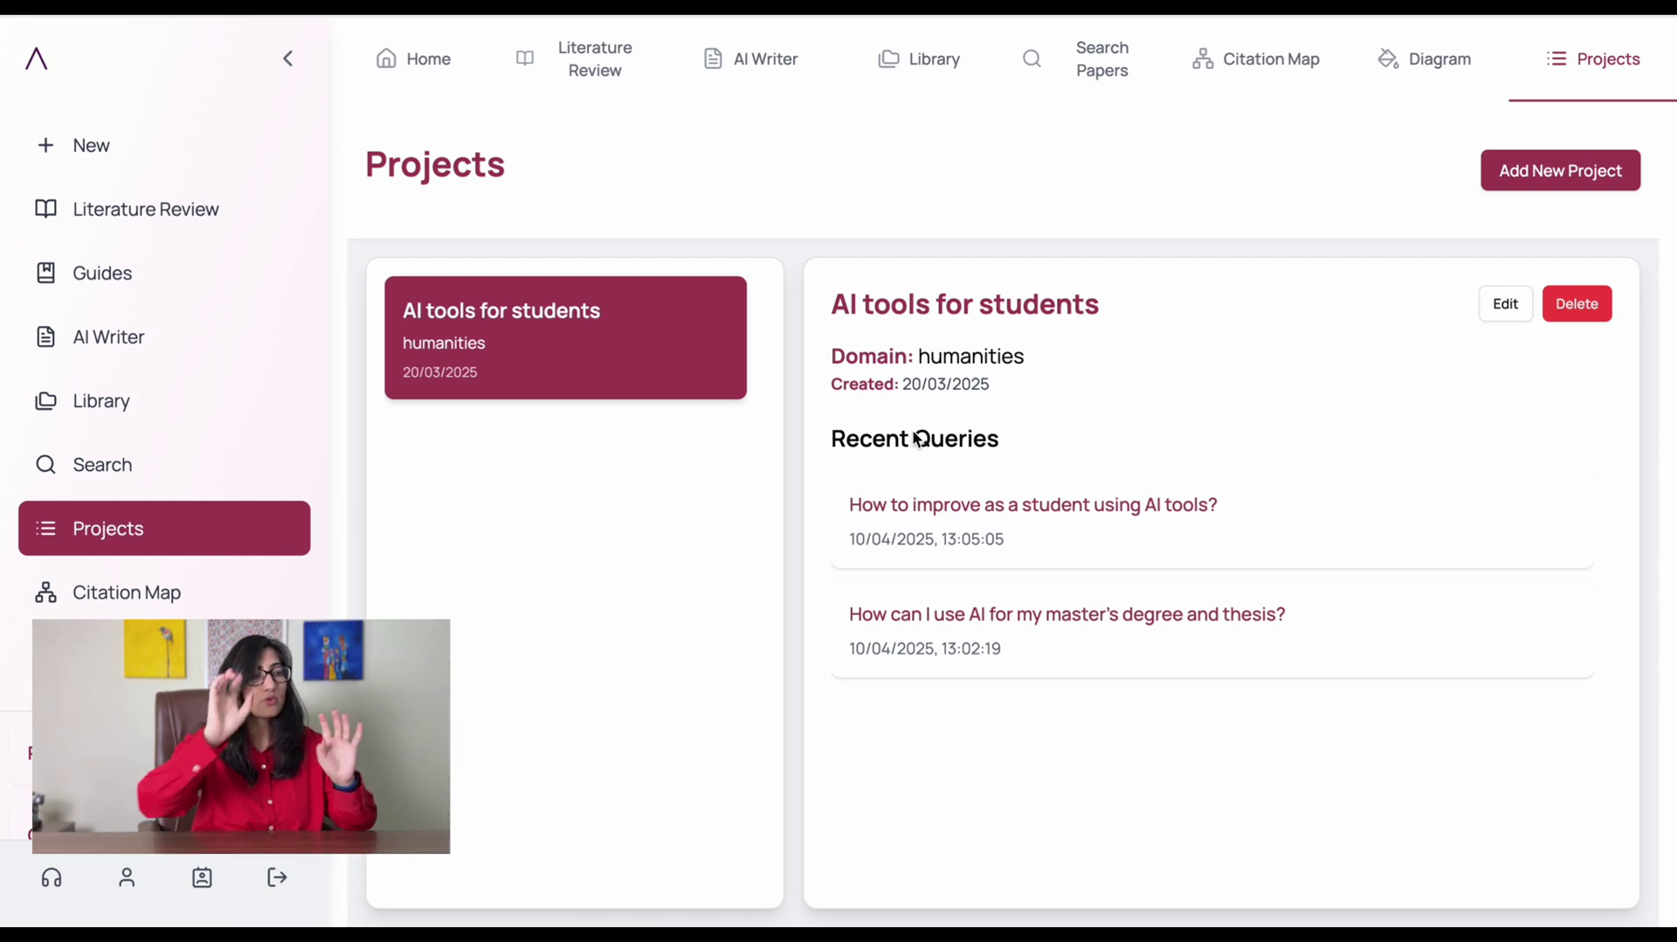
- Create a new project titled 'Environmental Sciences' with the Ecology domain
left_click(1543, 179)
left_click(845, 443)
type("Environemt")
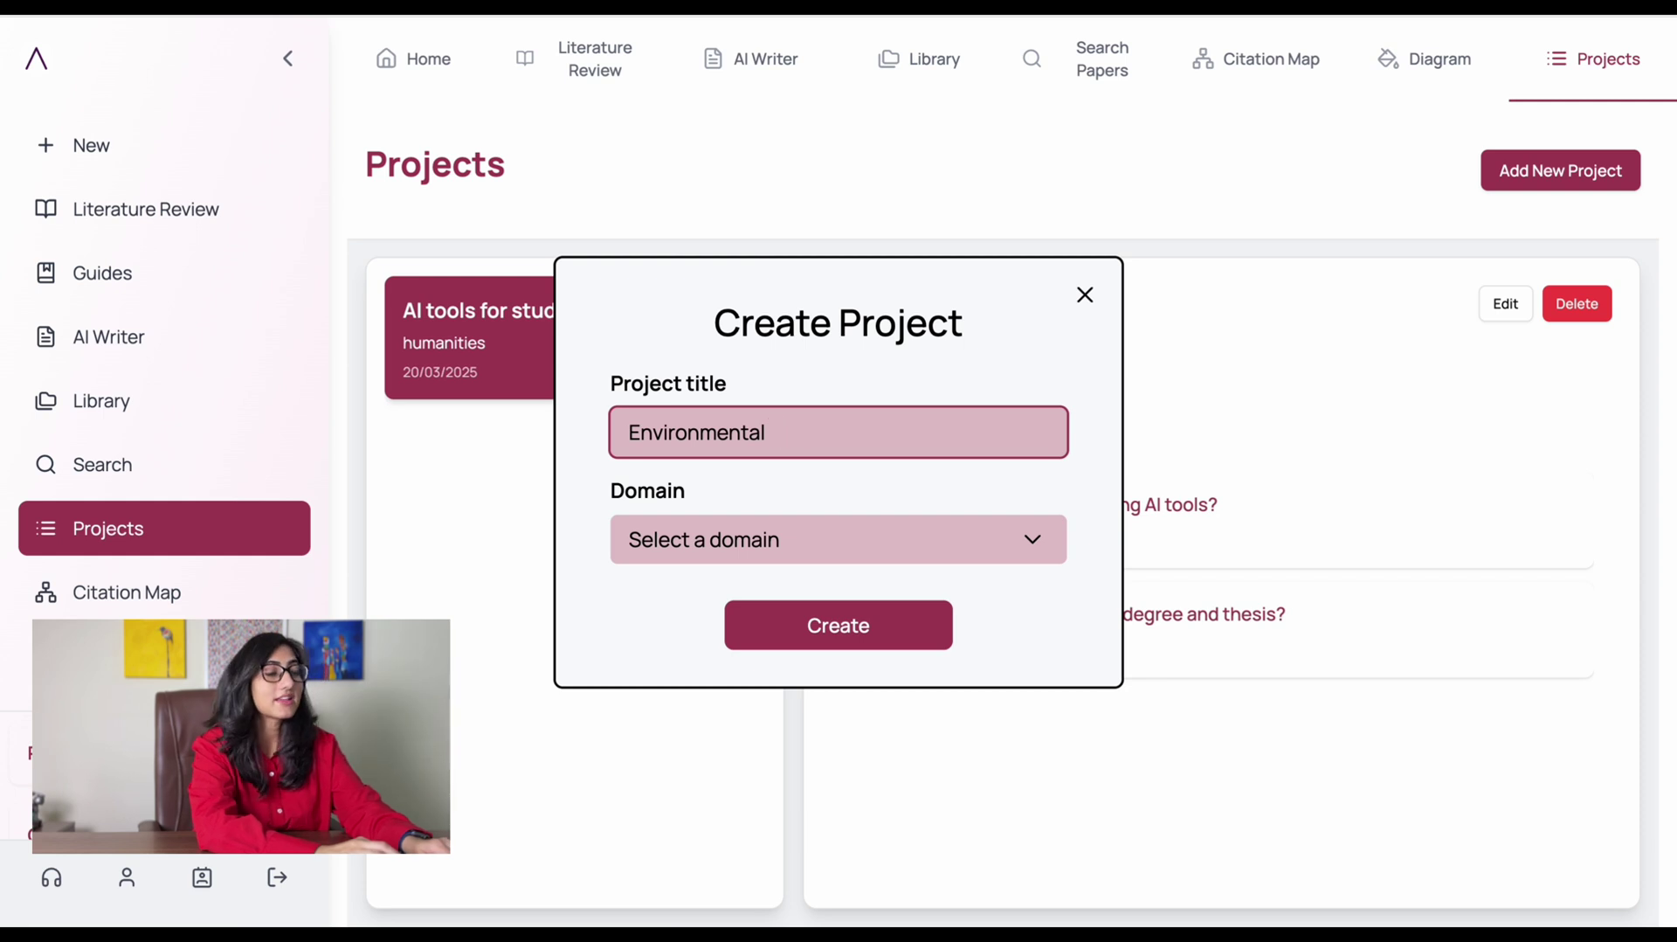
left_click(856, 540)
left_click(821, 636)
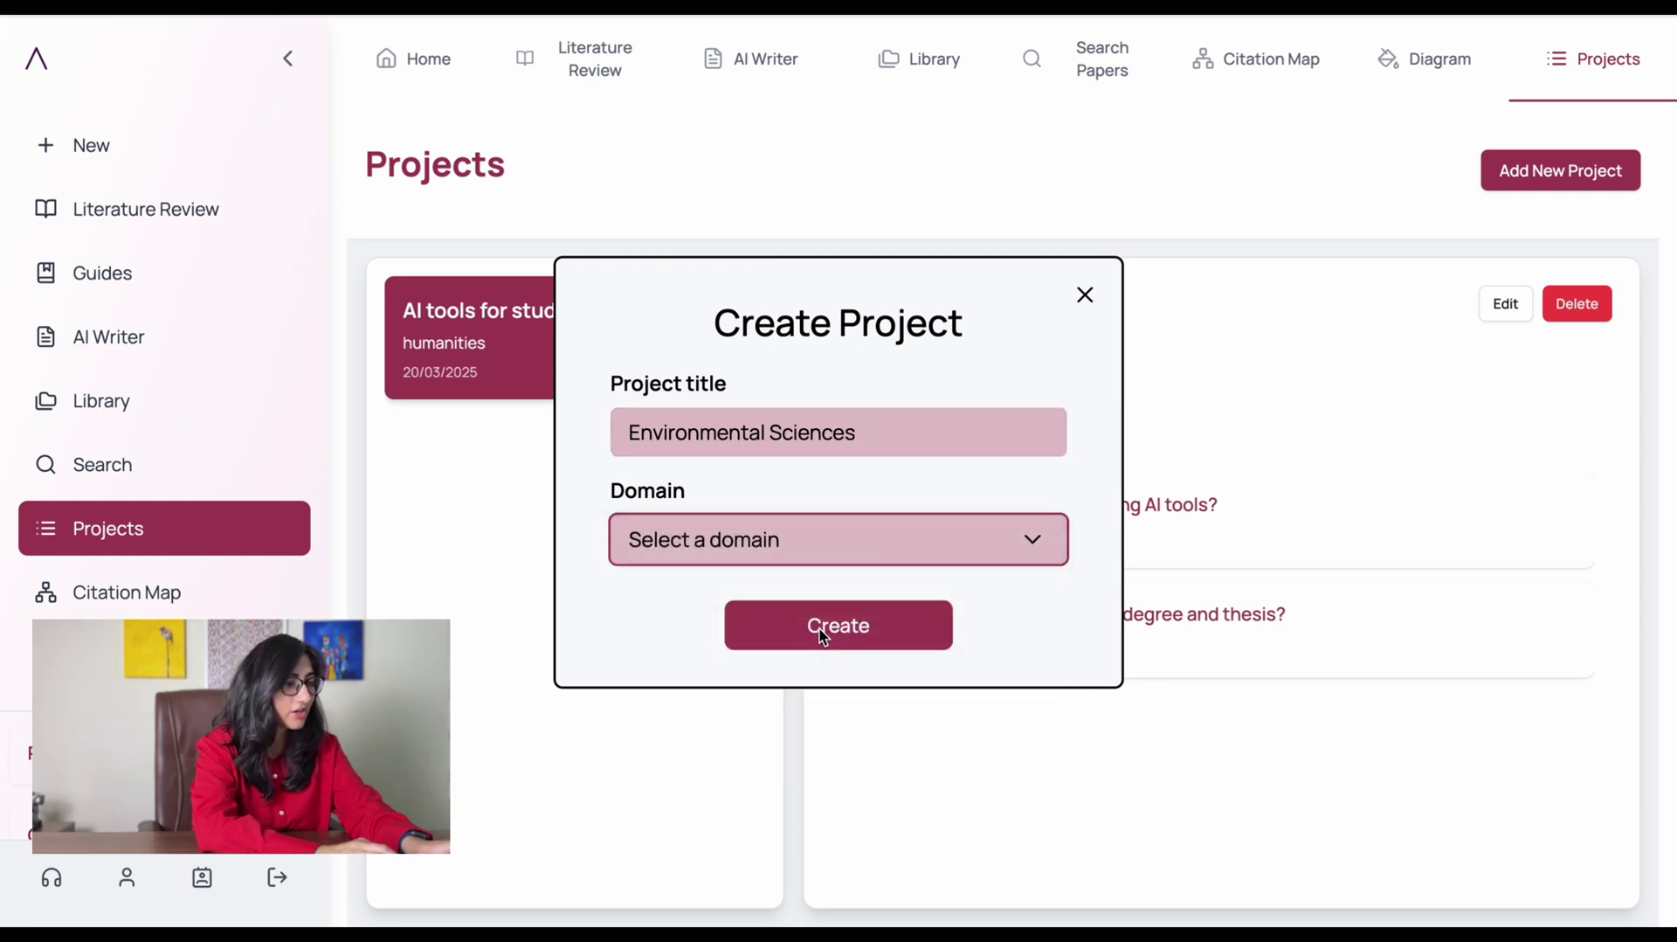
left_click(867, 624)
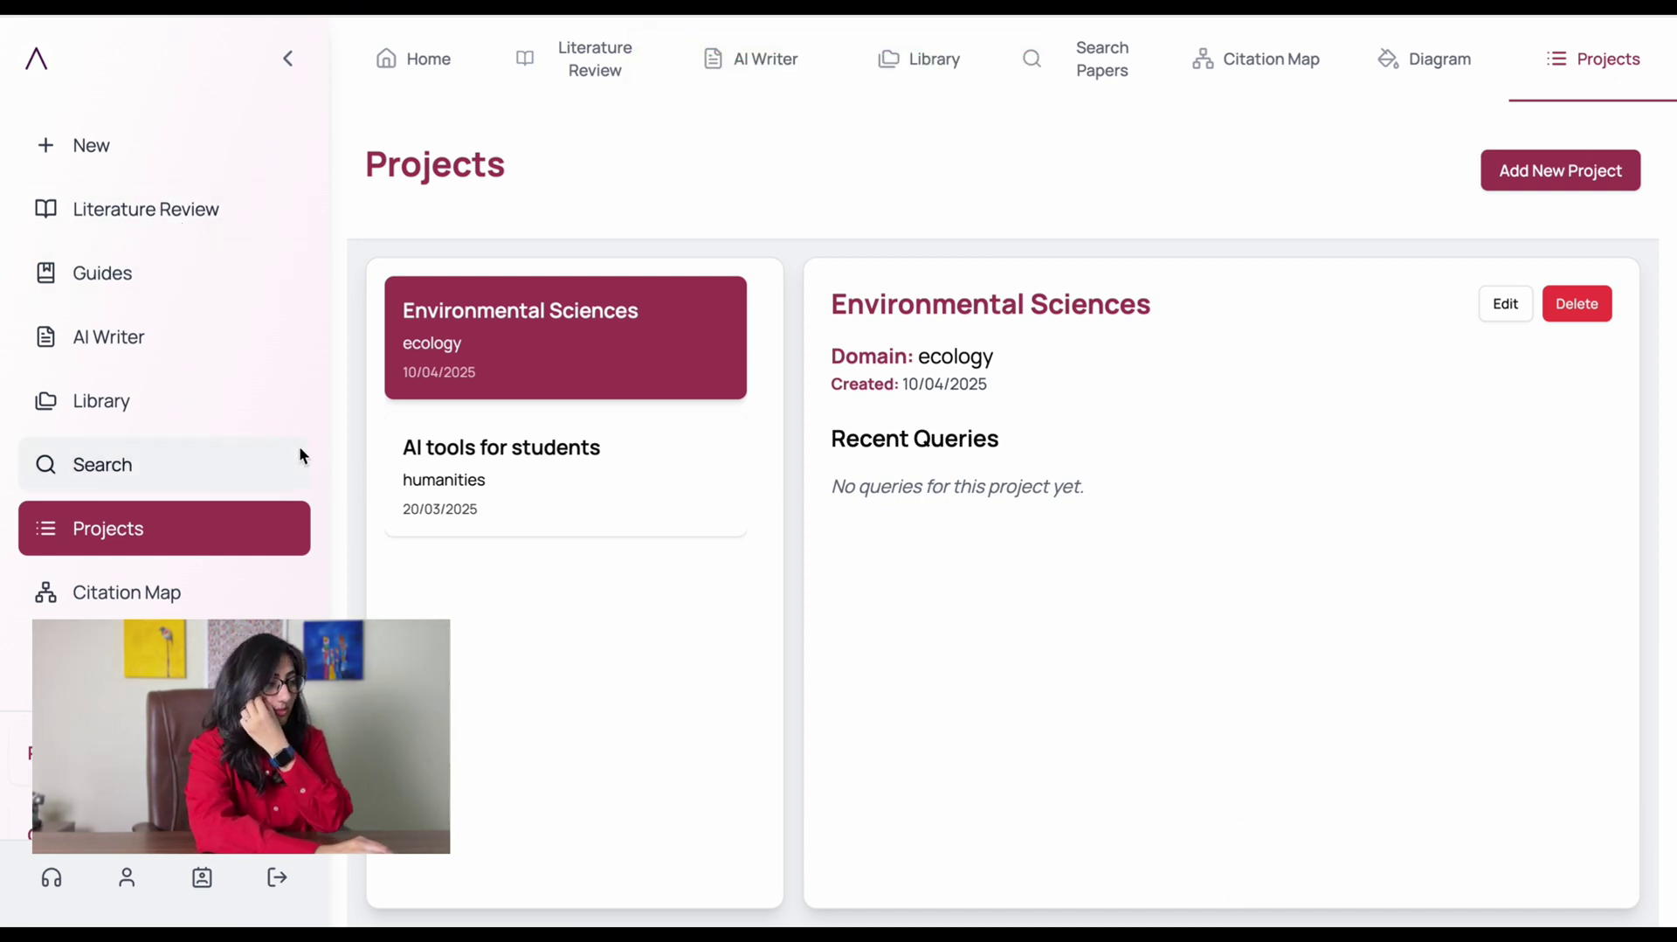
- Search papers for 'how can climate change impact the ecology?'
left_click(149, 463)
left_click(467, 154)
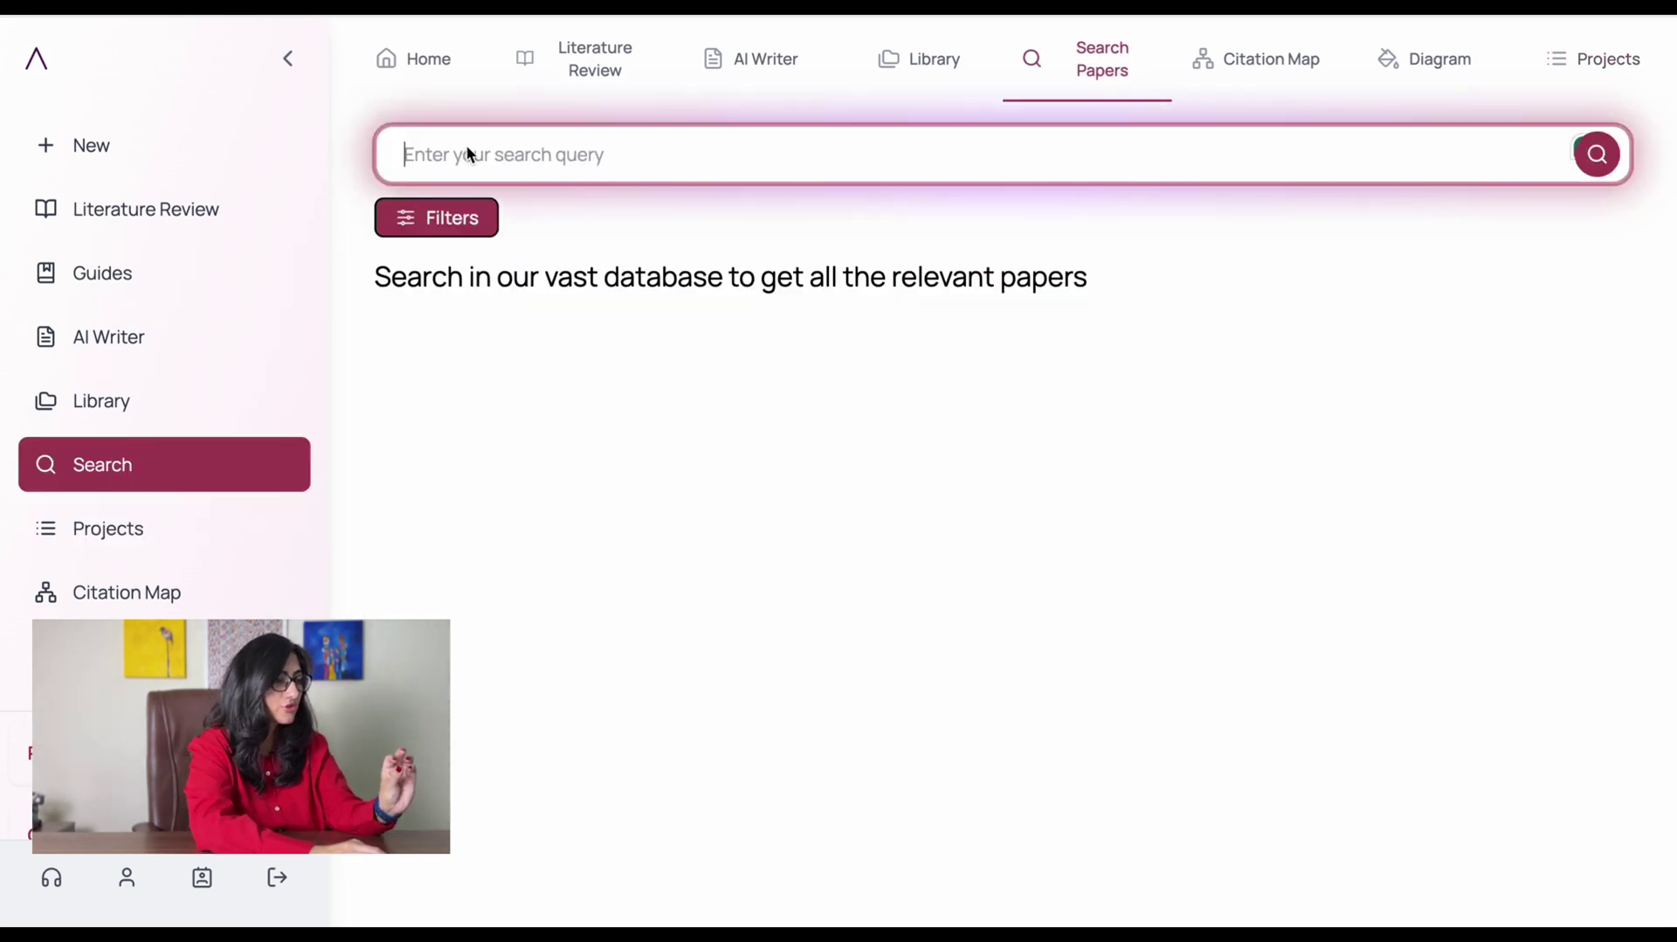
type("how can")
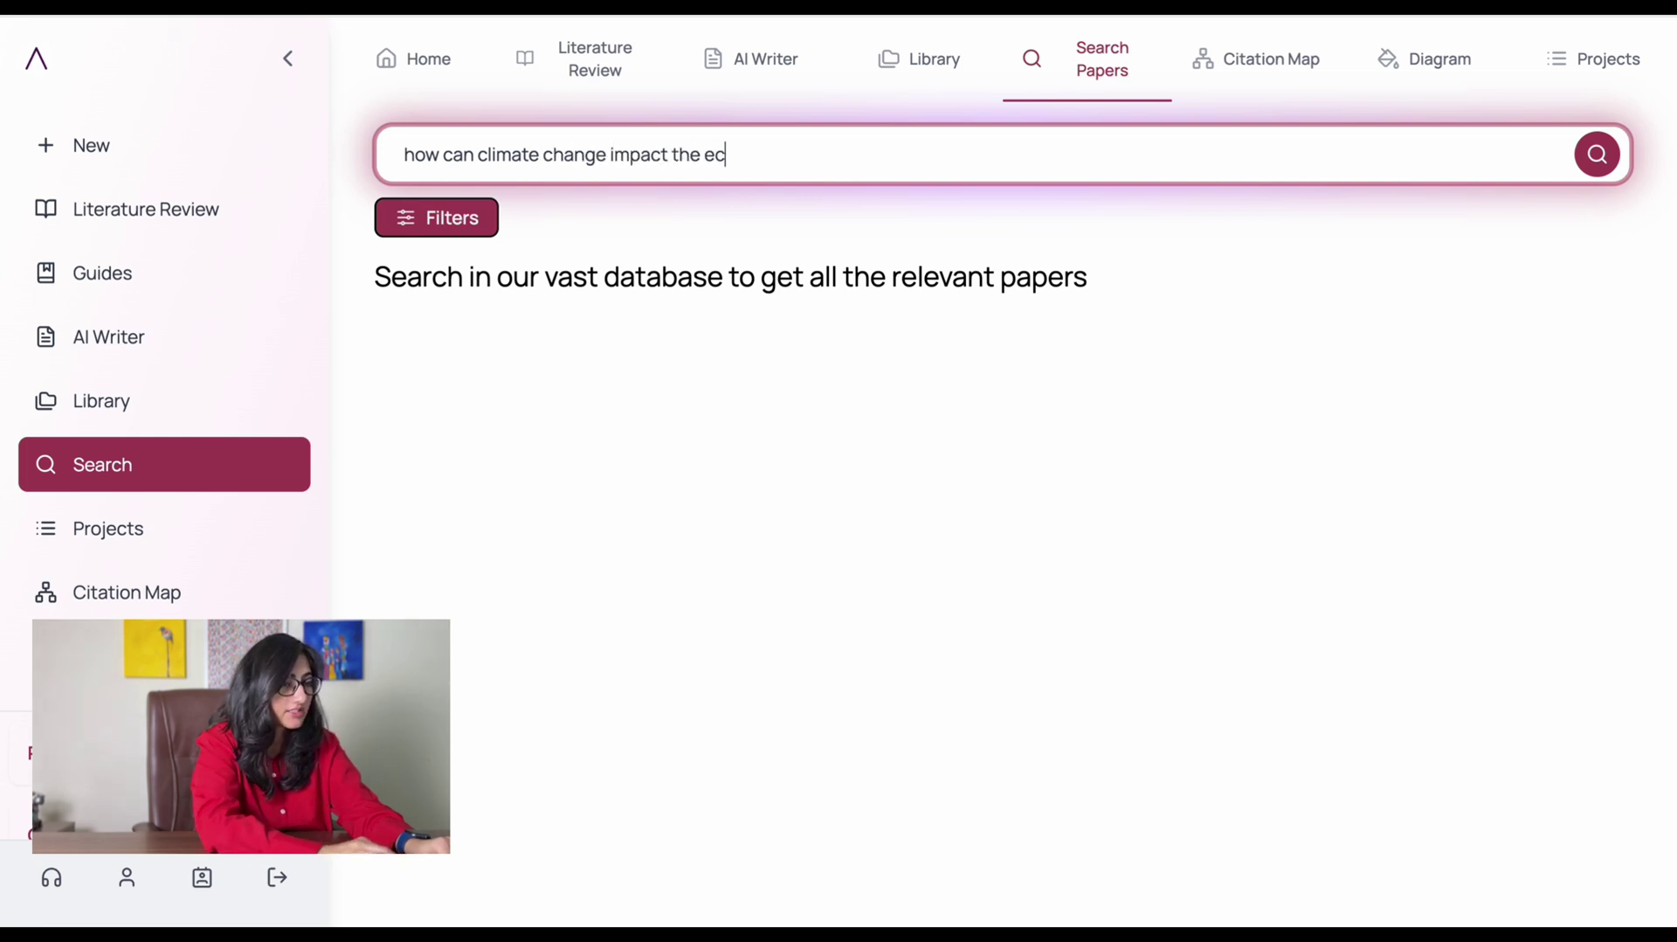
type("climate change impact the ecology?")
key("Return")
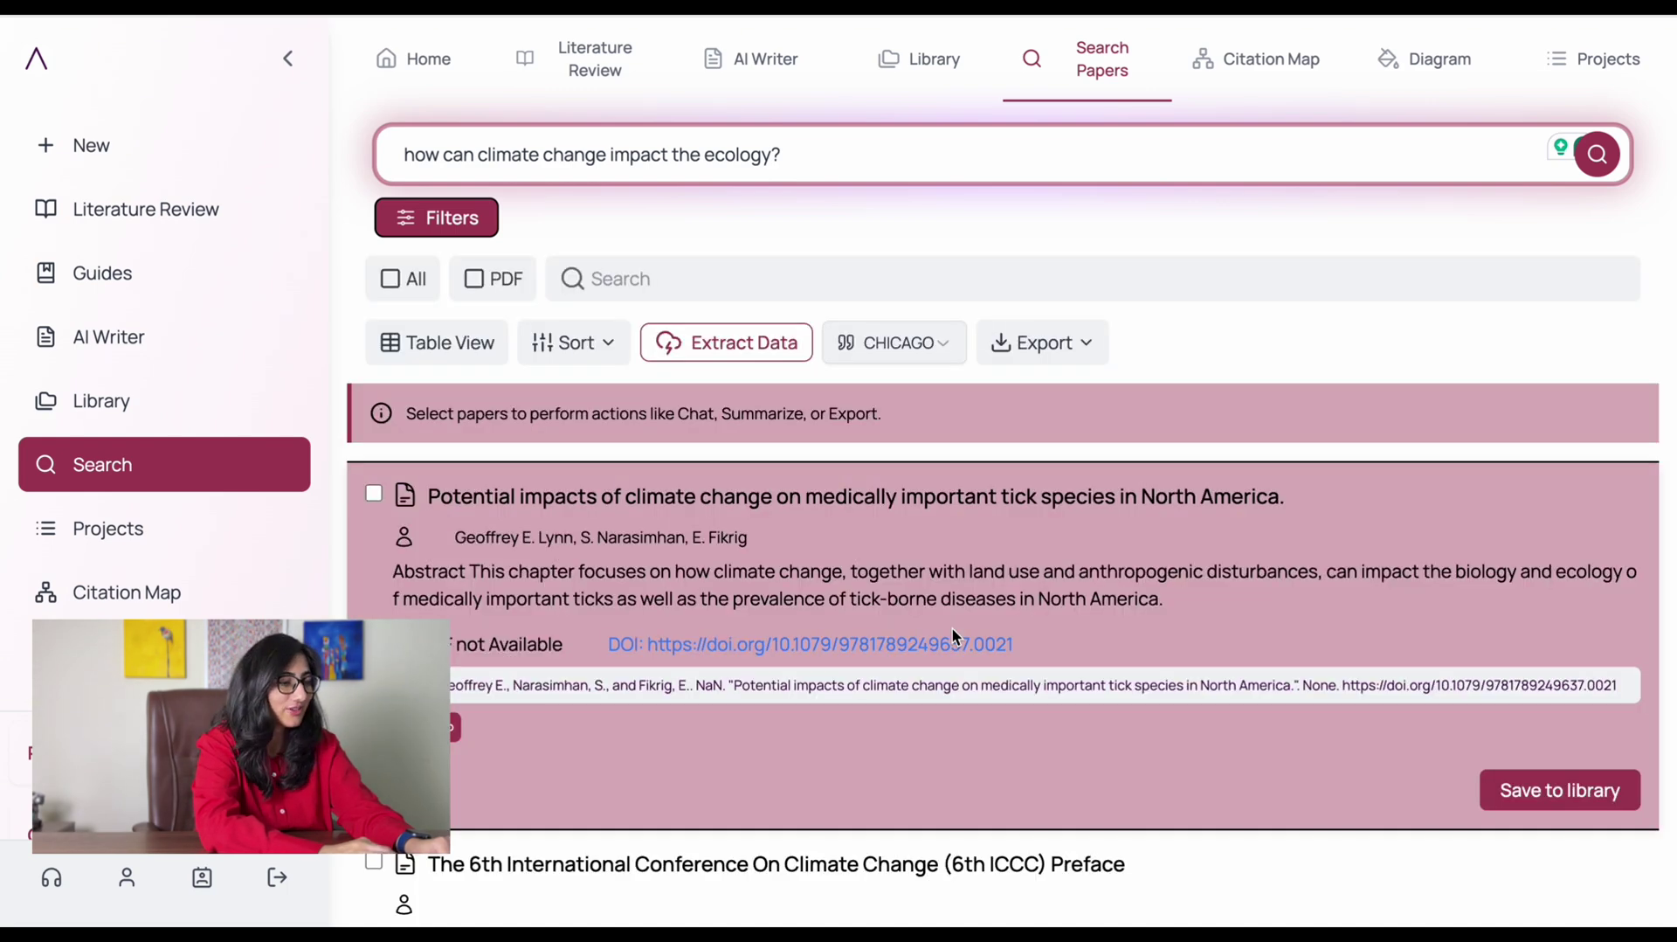
- Scroll through the returned papers, led by the tick-species climate paper
scroll(953, 632, "down", 5)
scroll(954, 637, "down", 15)
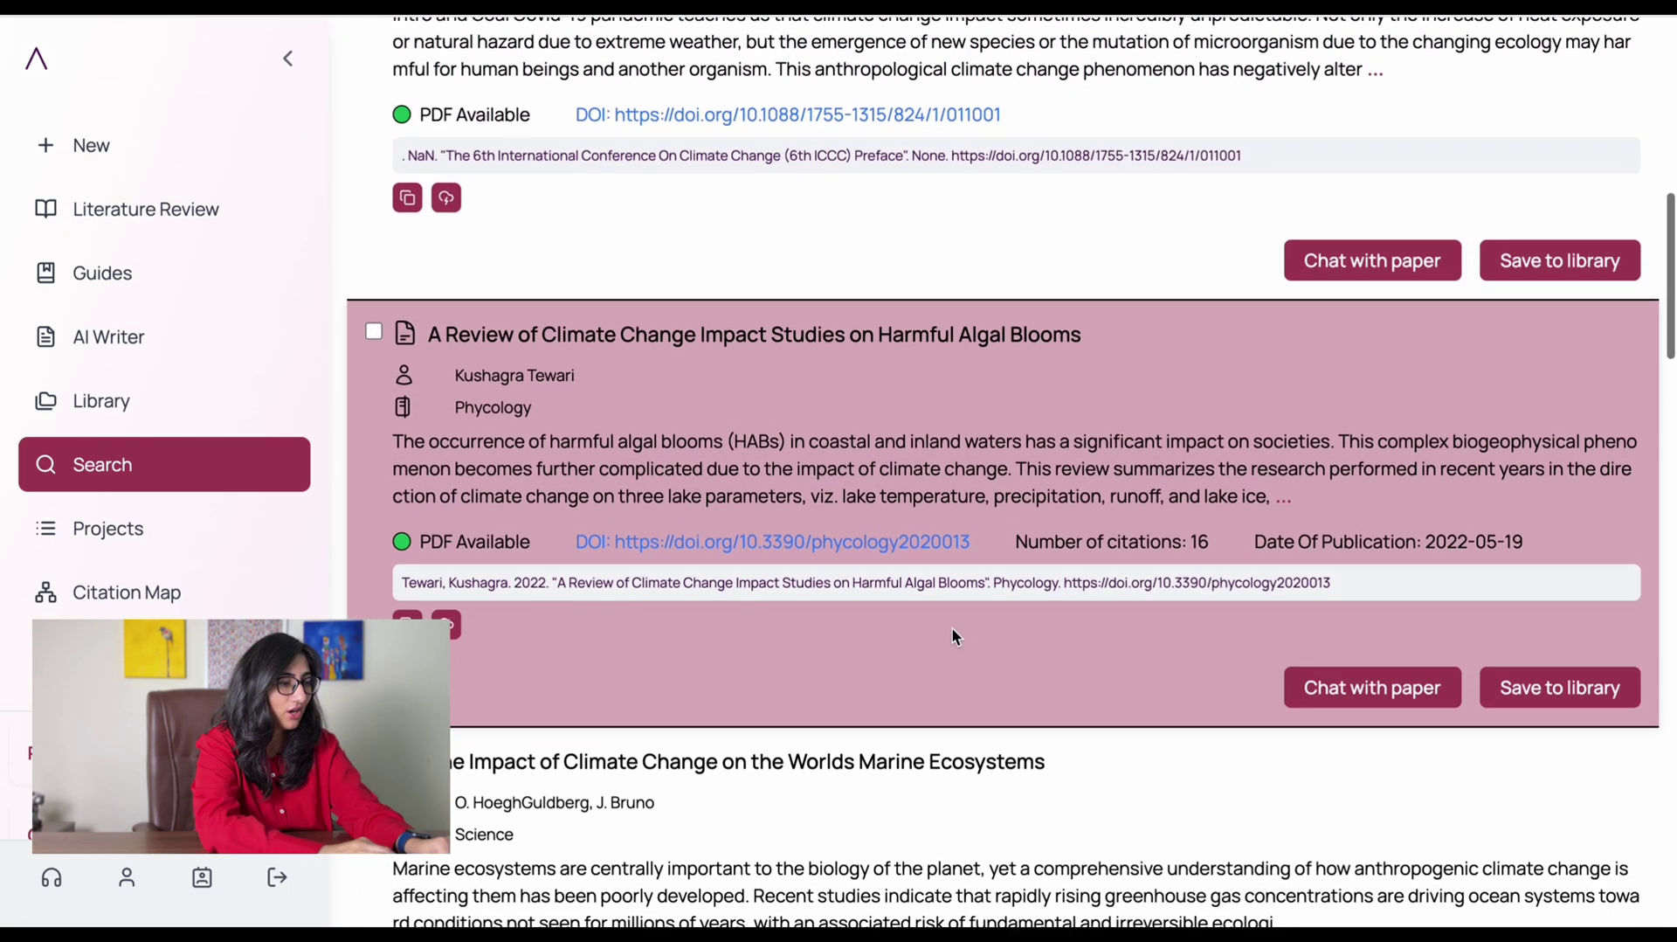
scroll(952, 635, "down", 14)
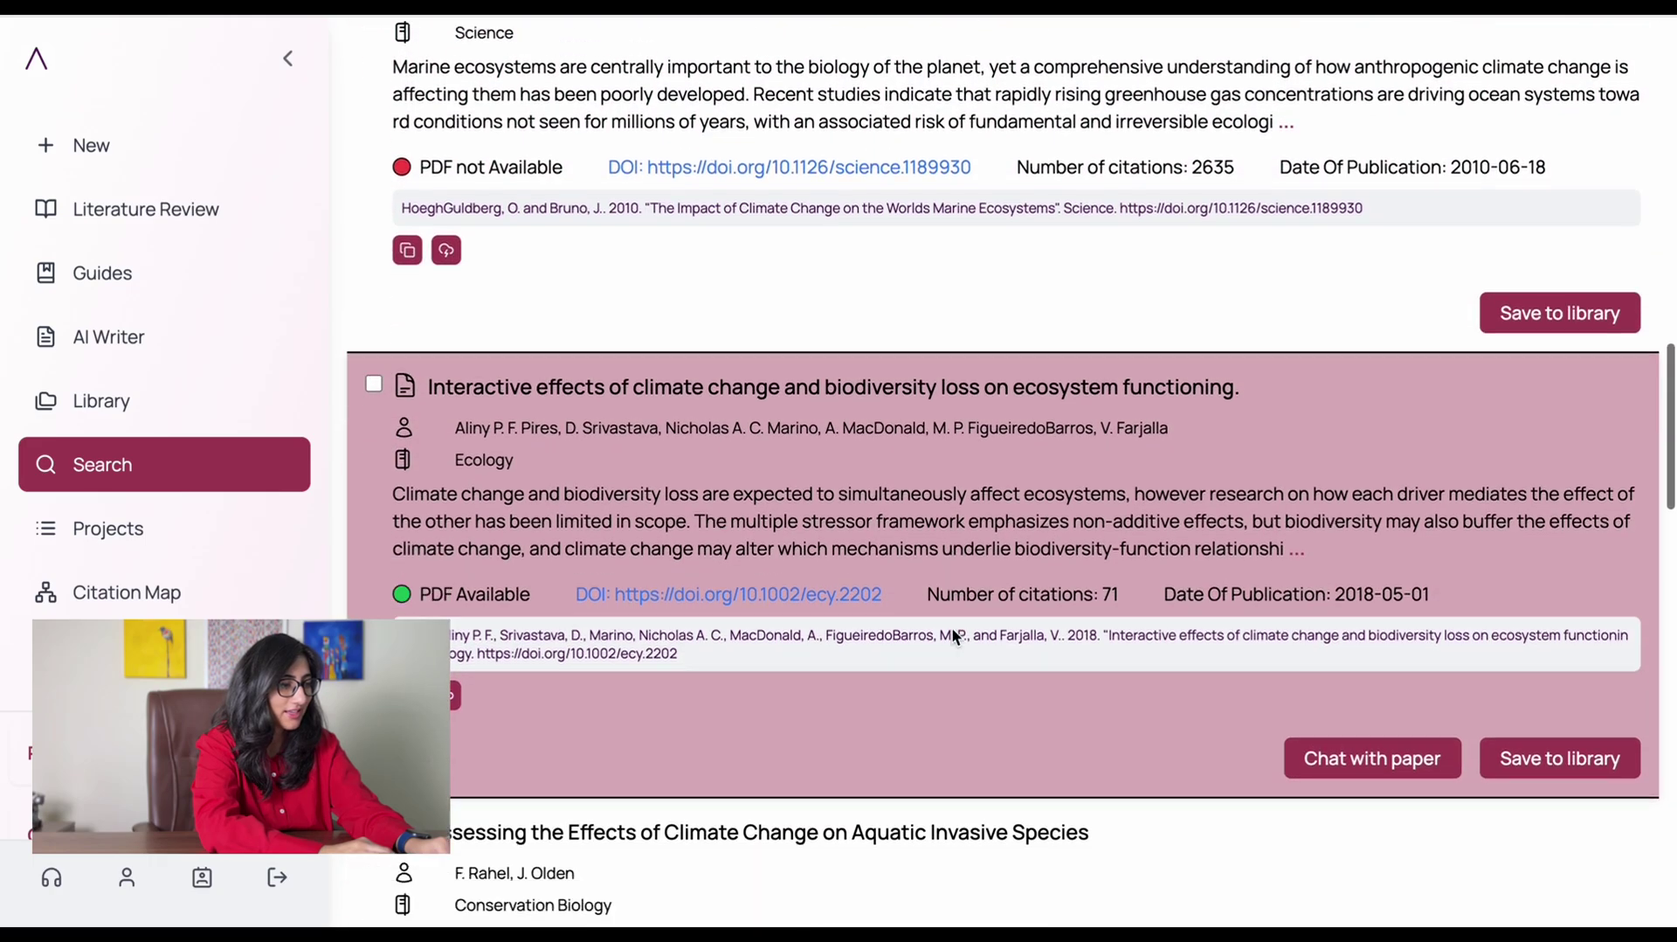
scroll(952, 629, "up", 10)
scroll(952, 626, "up", 20)
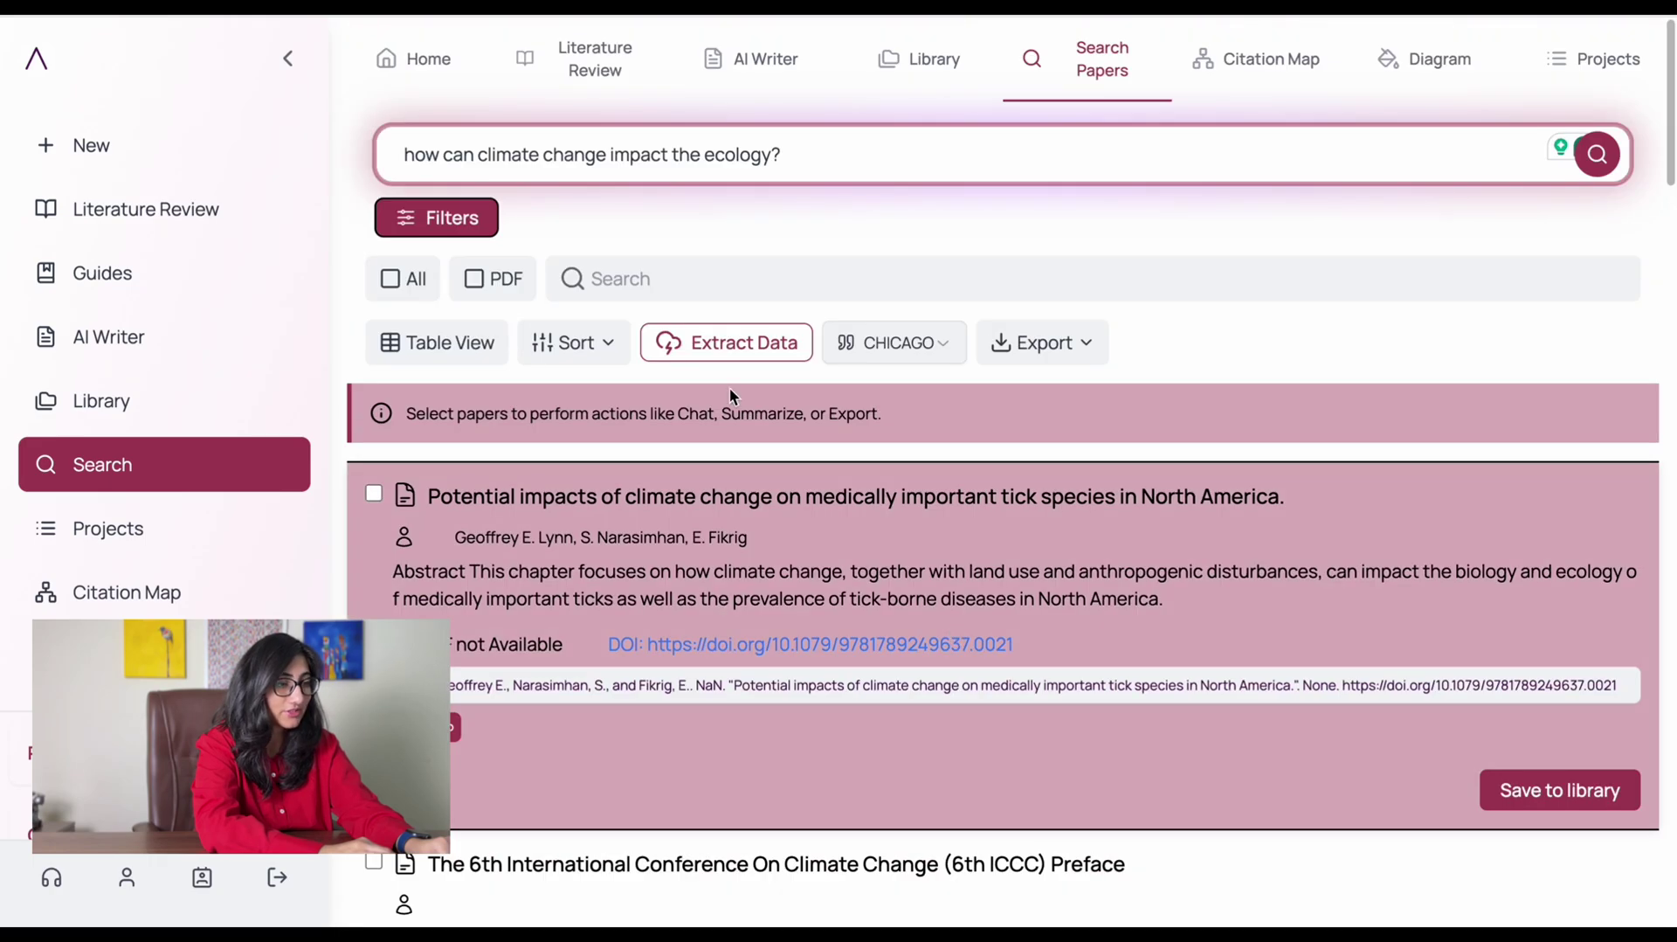
- Sort the climate-ecology results by citations and filter to papers with PDFs
left_click(575, 344)
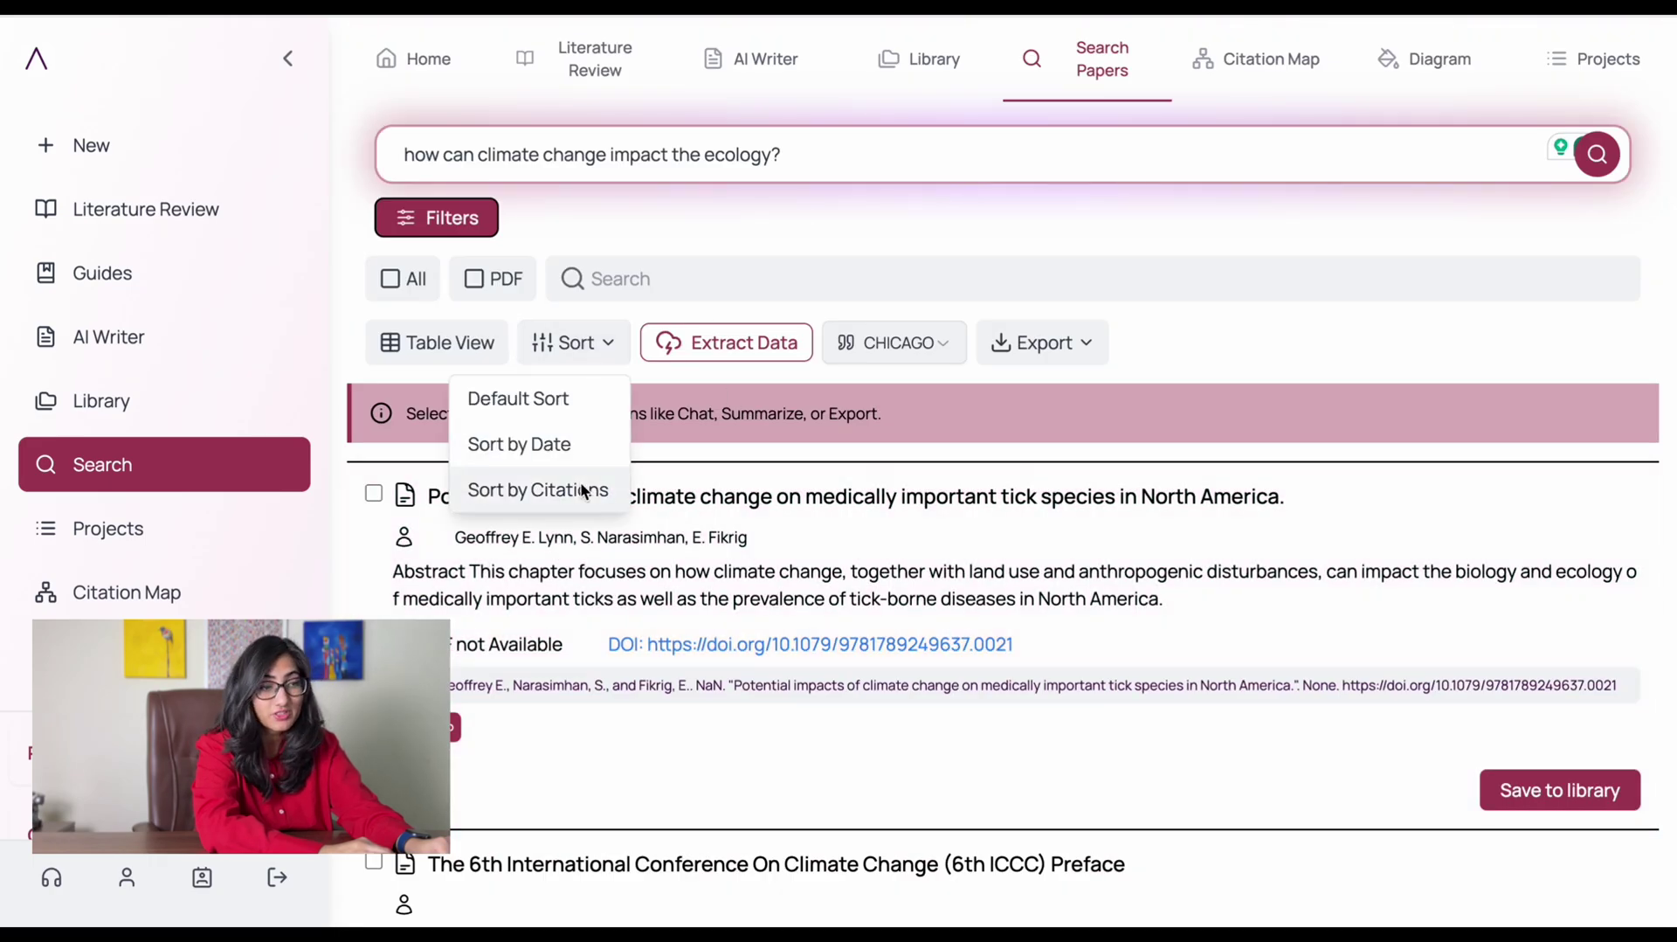
left_click(542, 490)
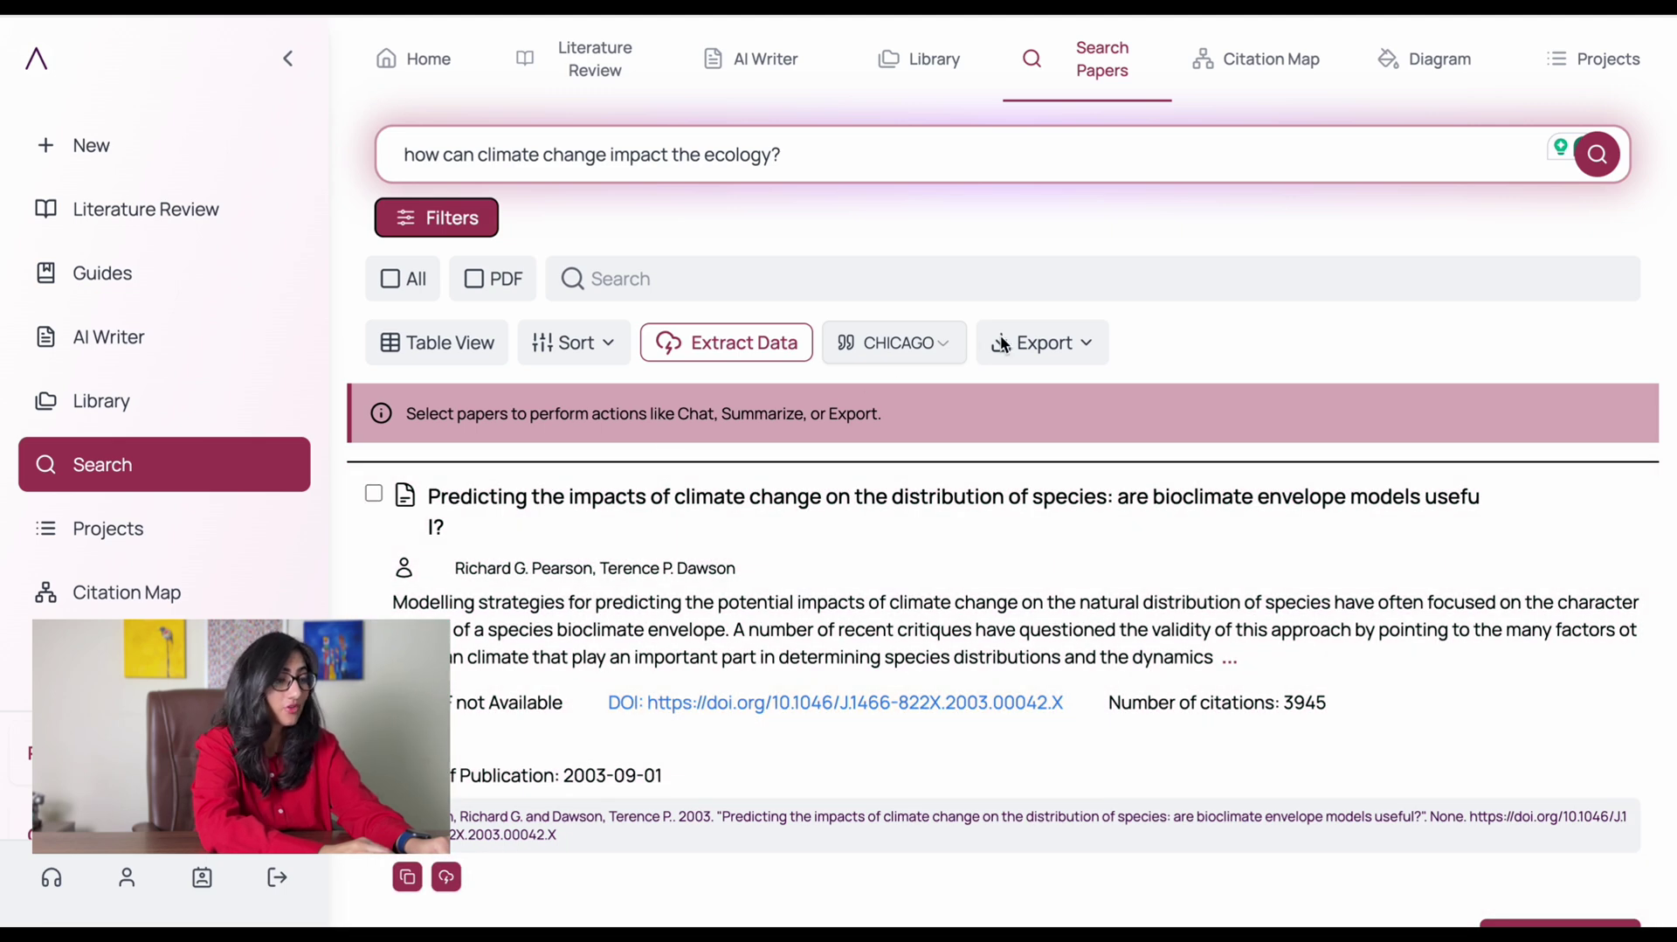
left_click(530, 279)
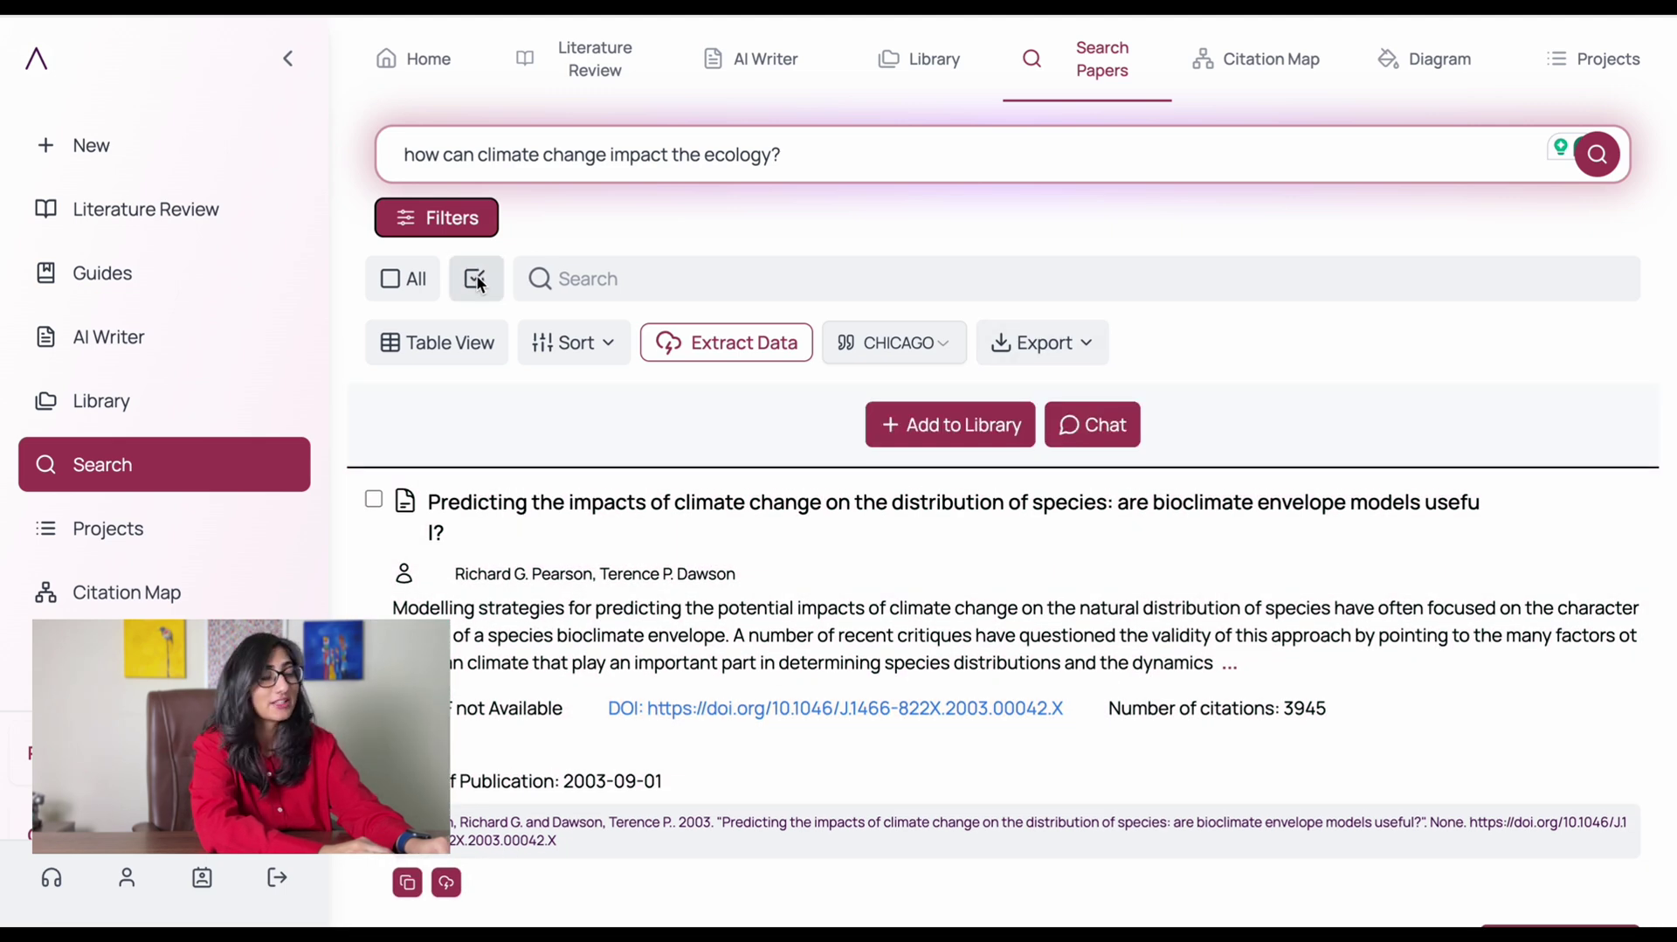
scroll(573, 554, "down", 5)
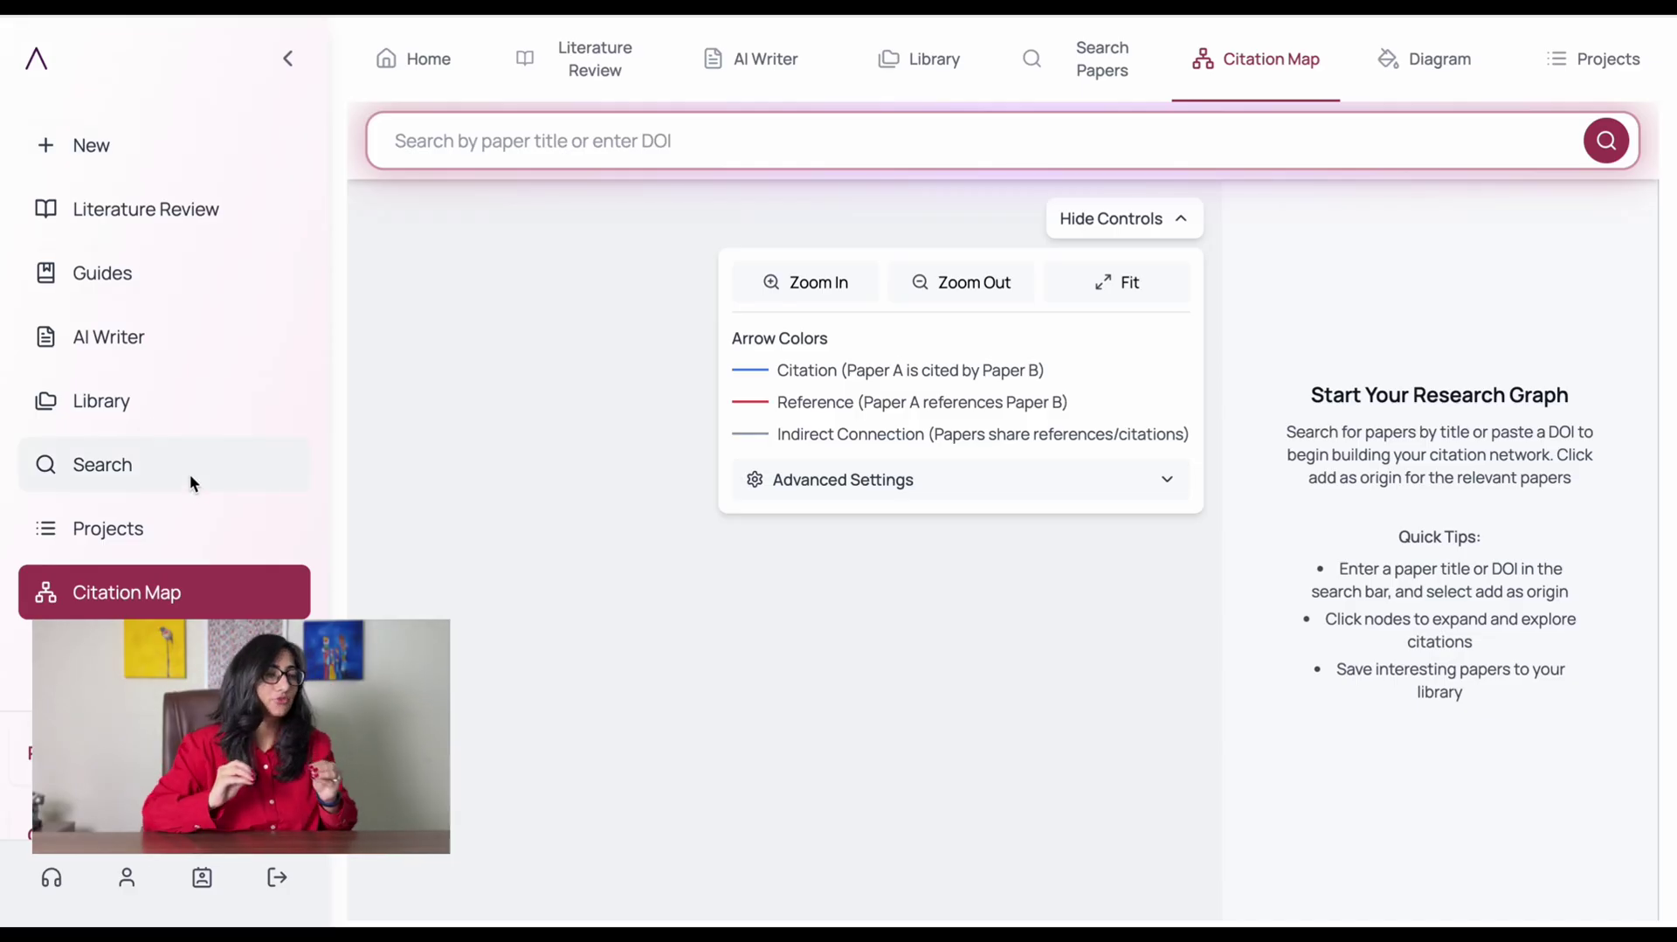
- Hide the Citation Map's zoom and arrow-colour legend, then focus the title/DOI search bar
left_click(1154, 222)
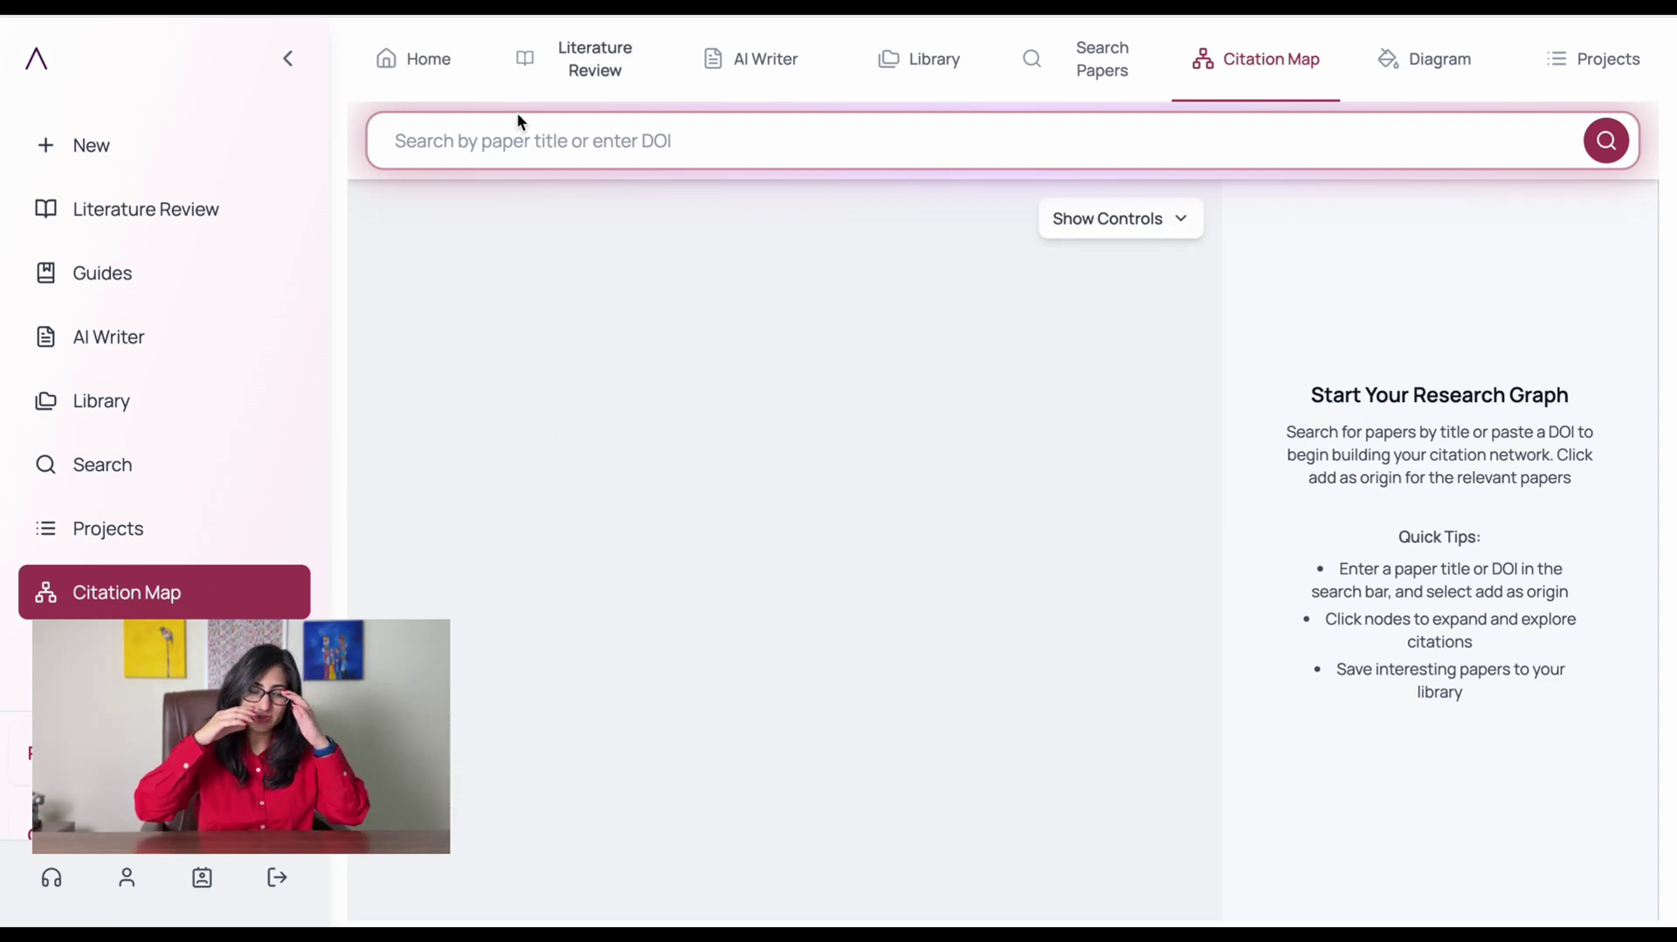
left_click(512, 147)
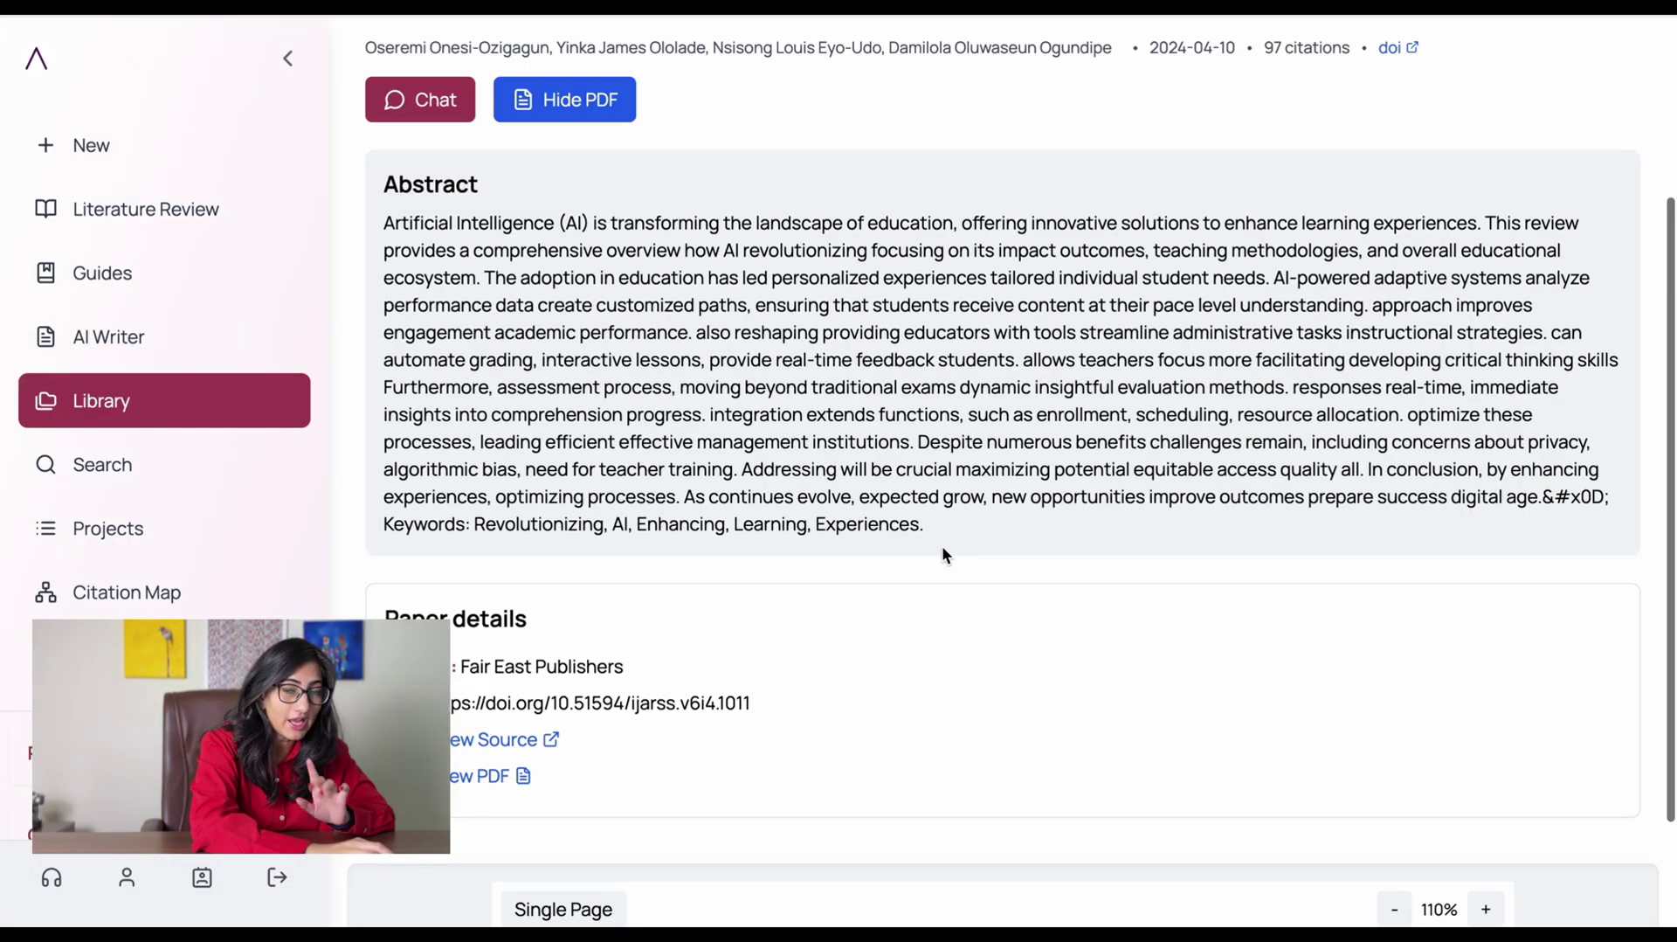
- Select the DOI of 'Revolutionizing Education Through AI' and return to the Citation Map search
scroll(942, 545, "up", 3)
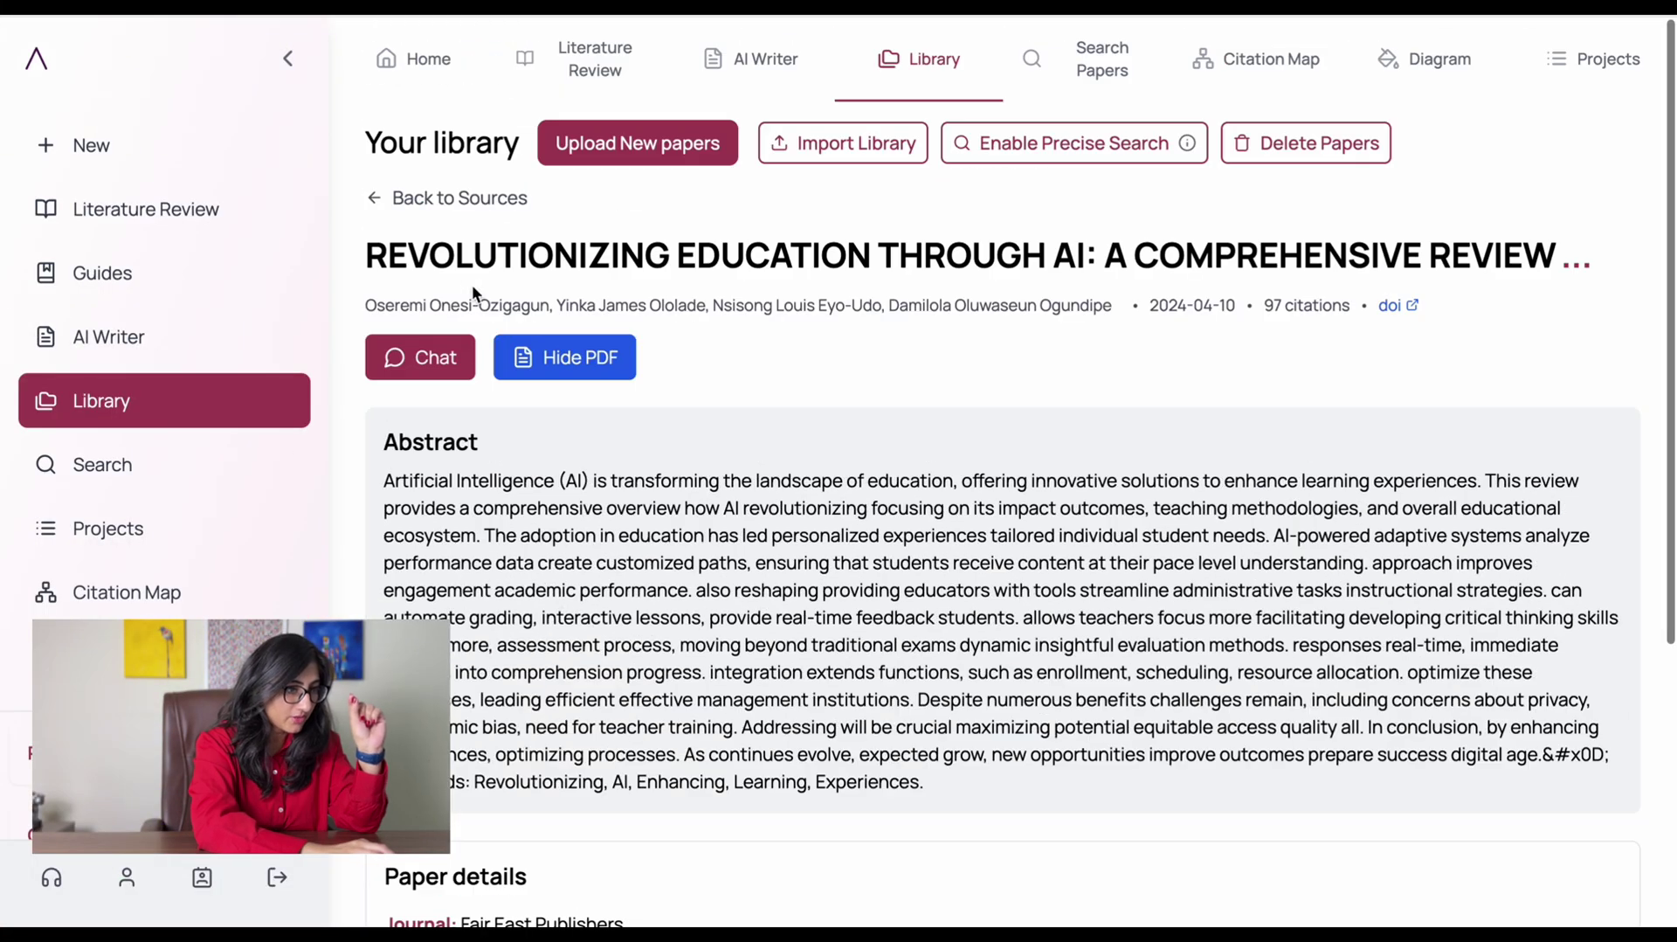
scroll(490, 485, "down", 10)
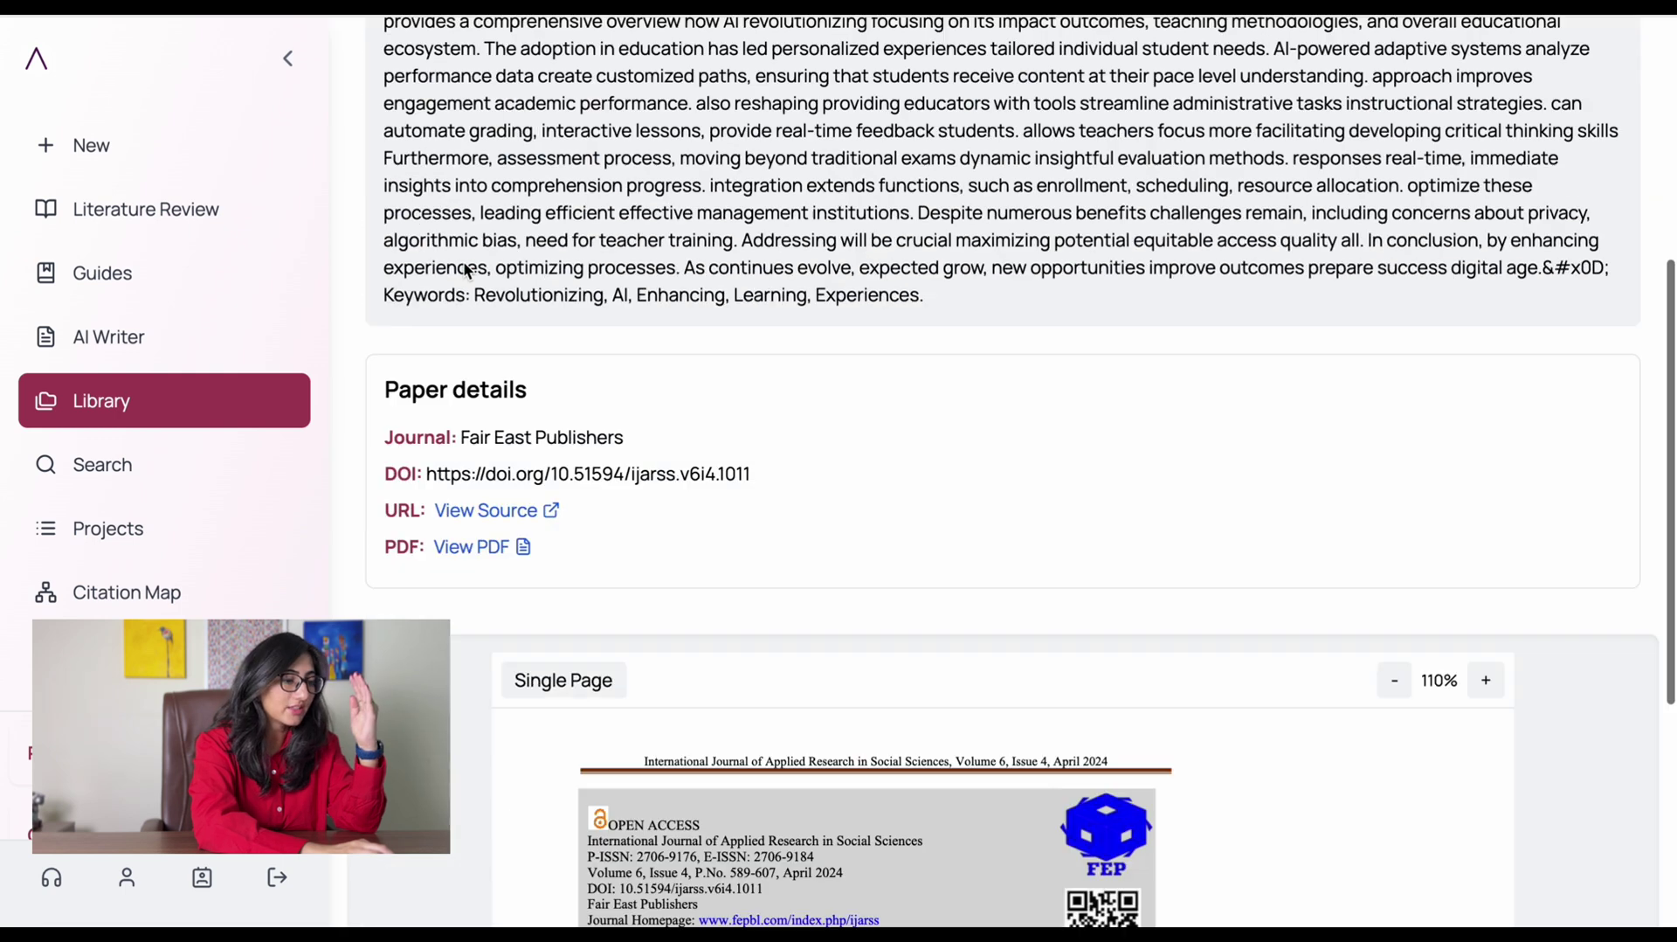
scroll(491, 486, "up", 3)
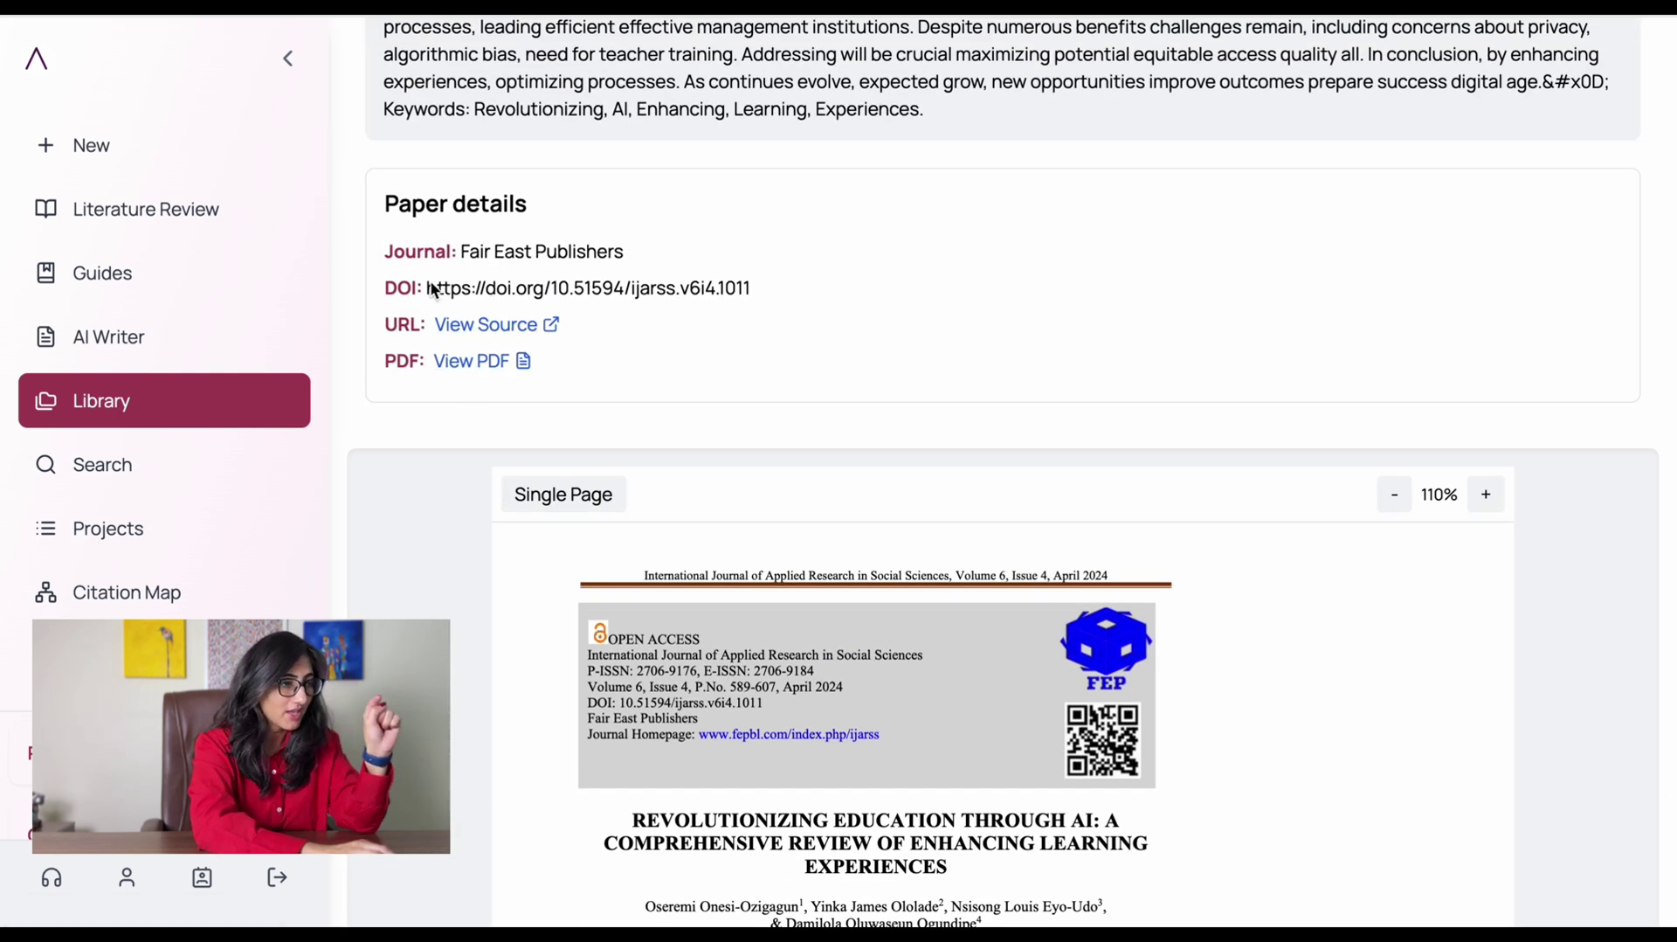
left_click_drag(427, 288, 793, 289)
key("ctrl+c")
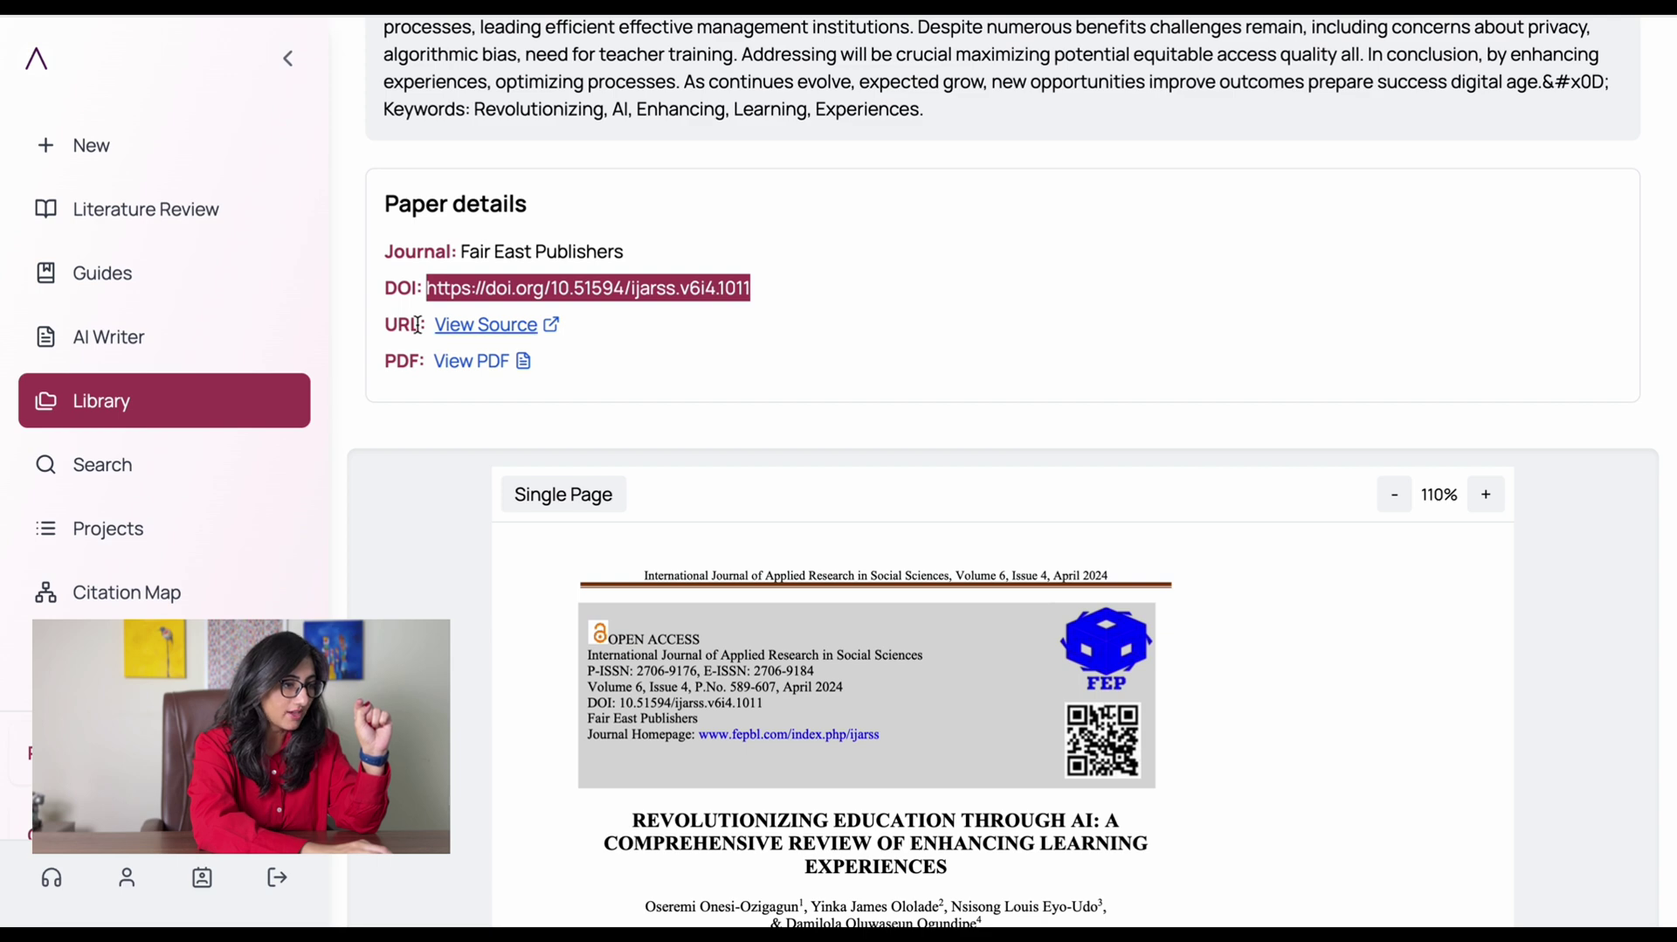
left_click(201, 591)
left_click(580, 75)
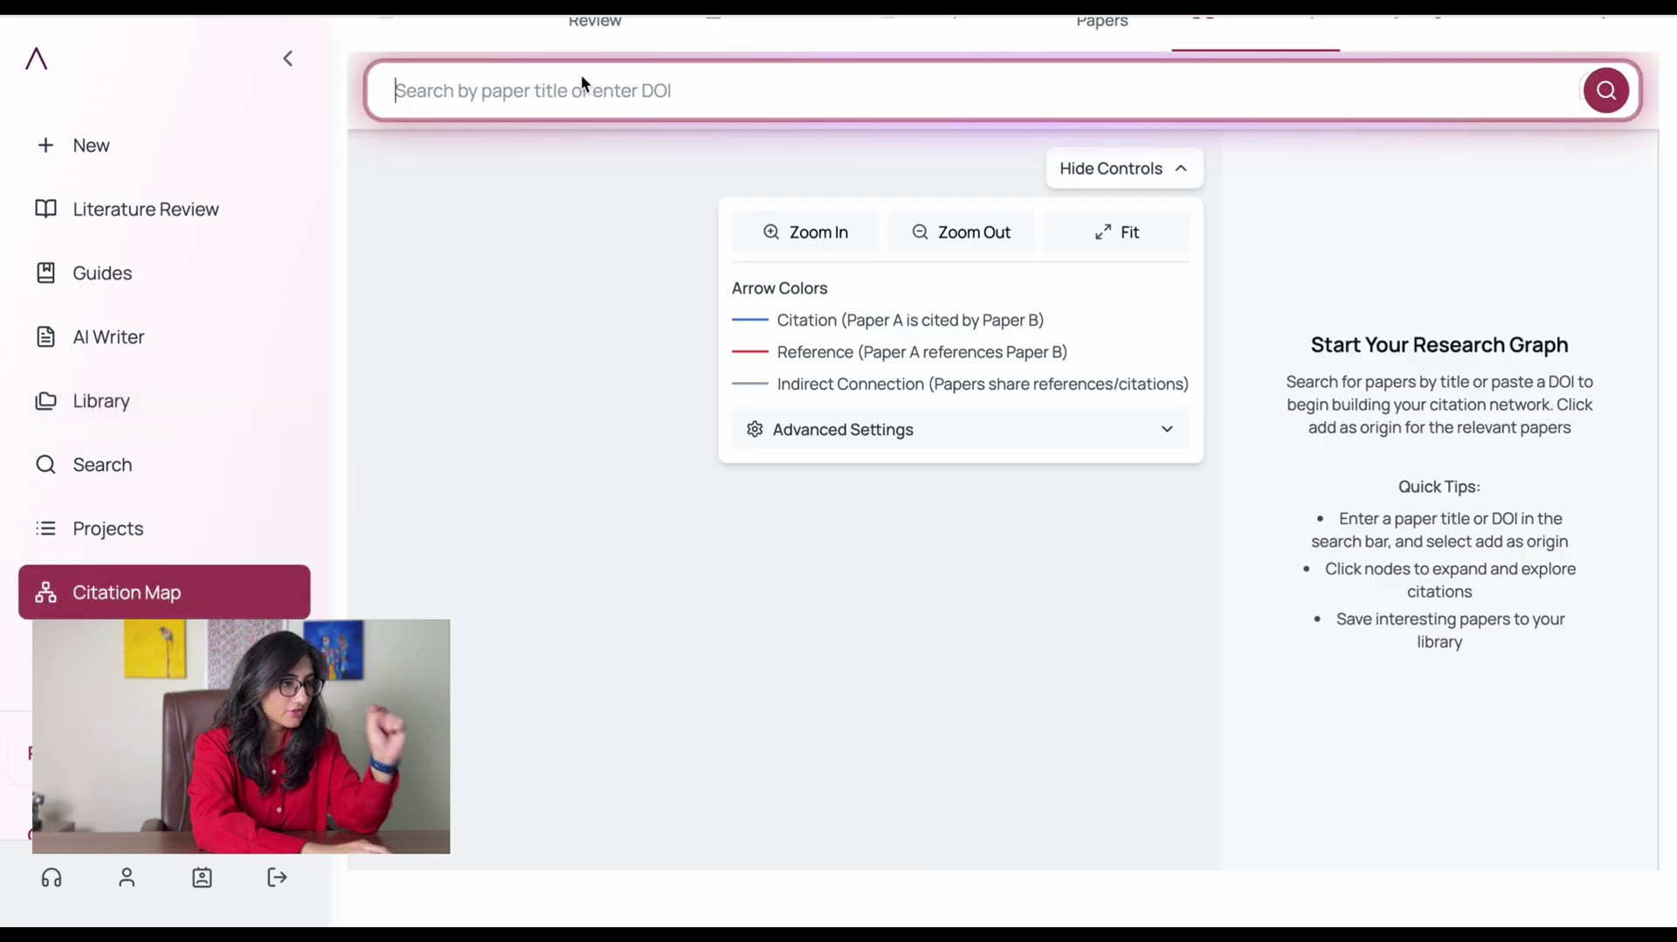
- Paste the DOI, look up the paper, and set it as origin of a 145-paper graph
key("ctrl+v")
left_click(1103, 168)
left_click(1605, 90)
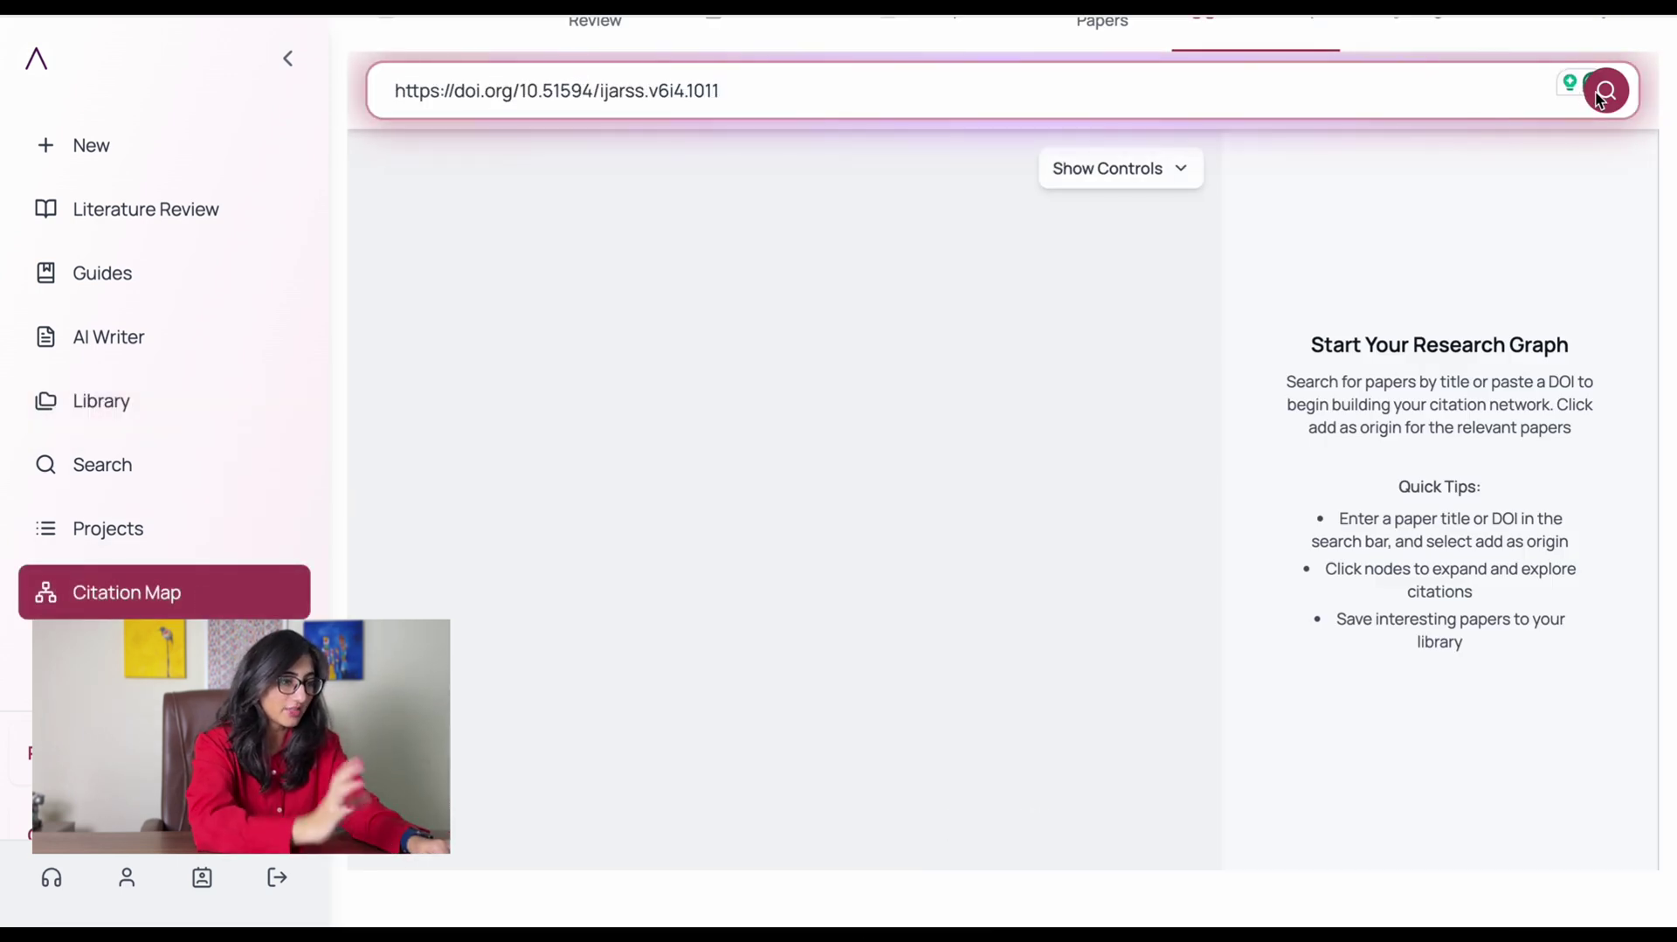
scroll(1050, 449, "up", 1)
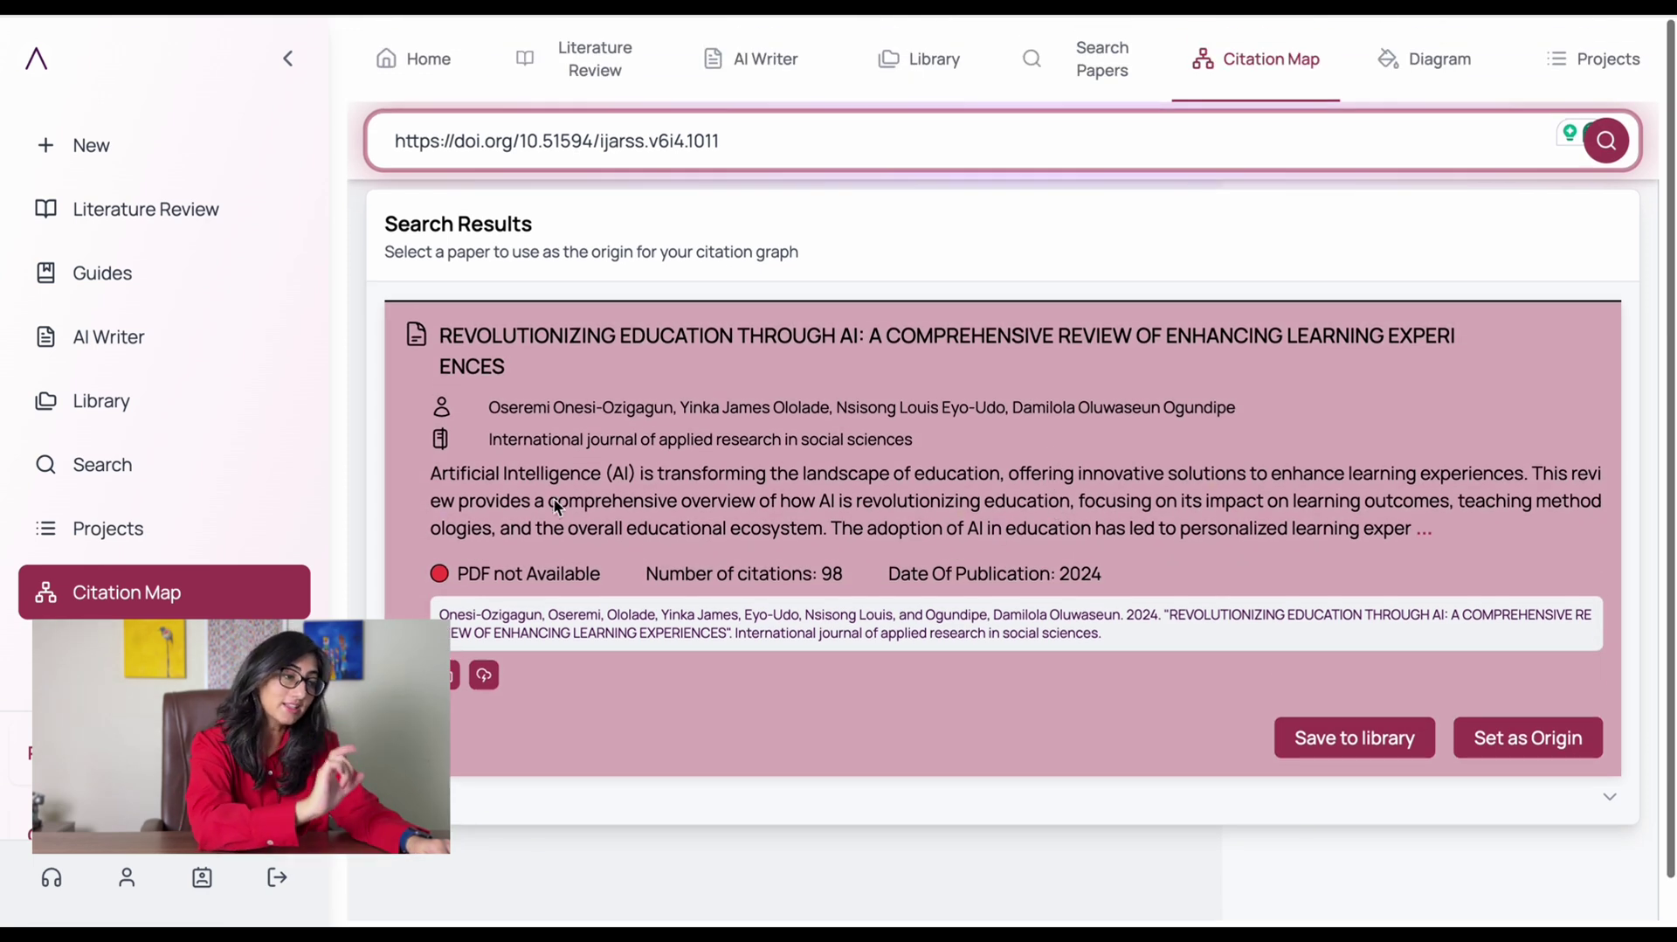
left_click(1507, 742)
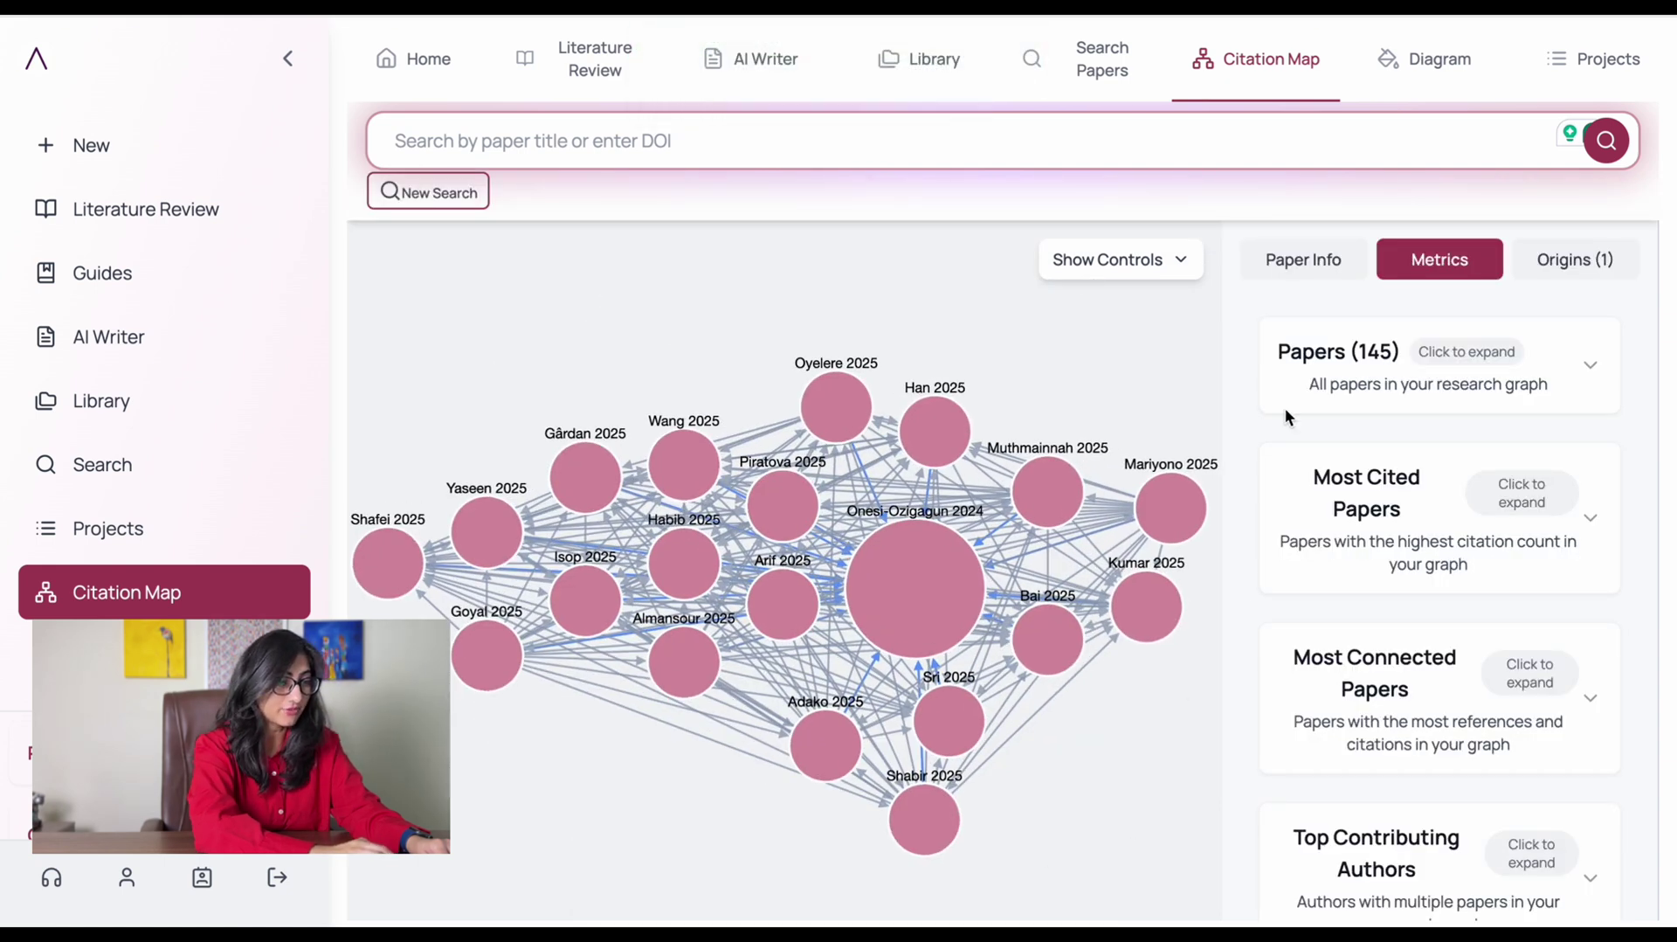
- Read Paper Info for Onesi-Ozigagun, Kumar, Mariyono, Muthmainnah, Han and Oyelere papers, then show Metrics
left_click(1317, 276)
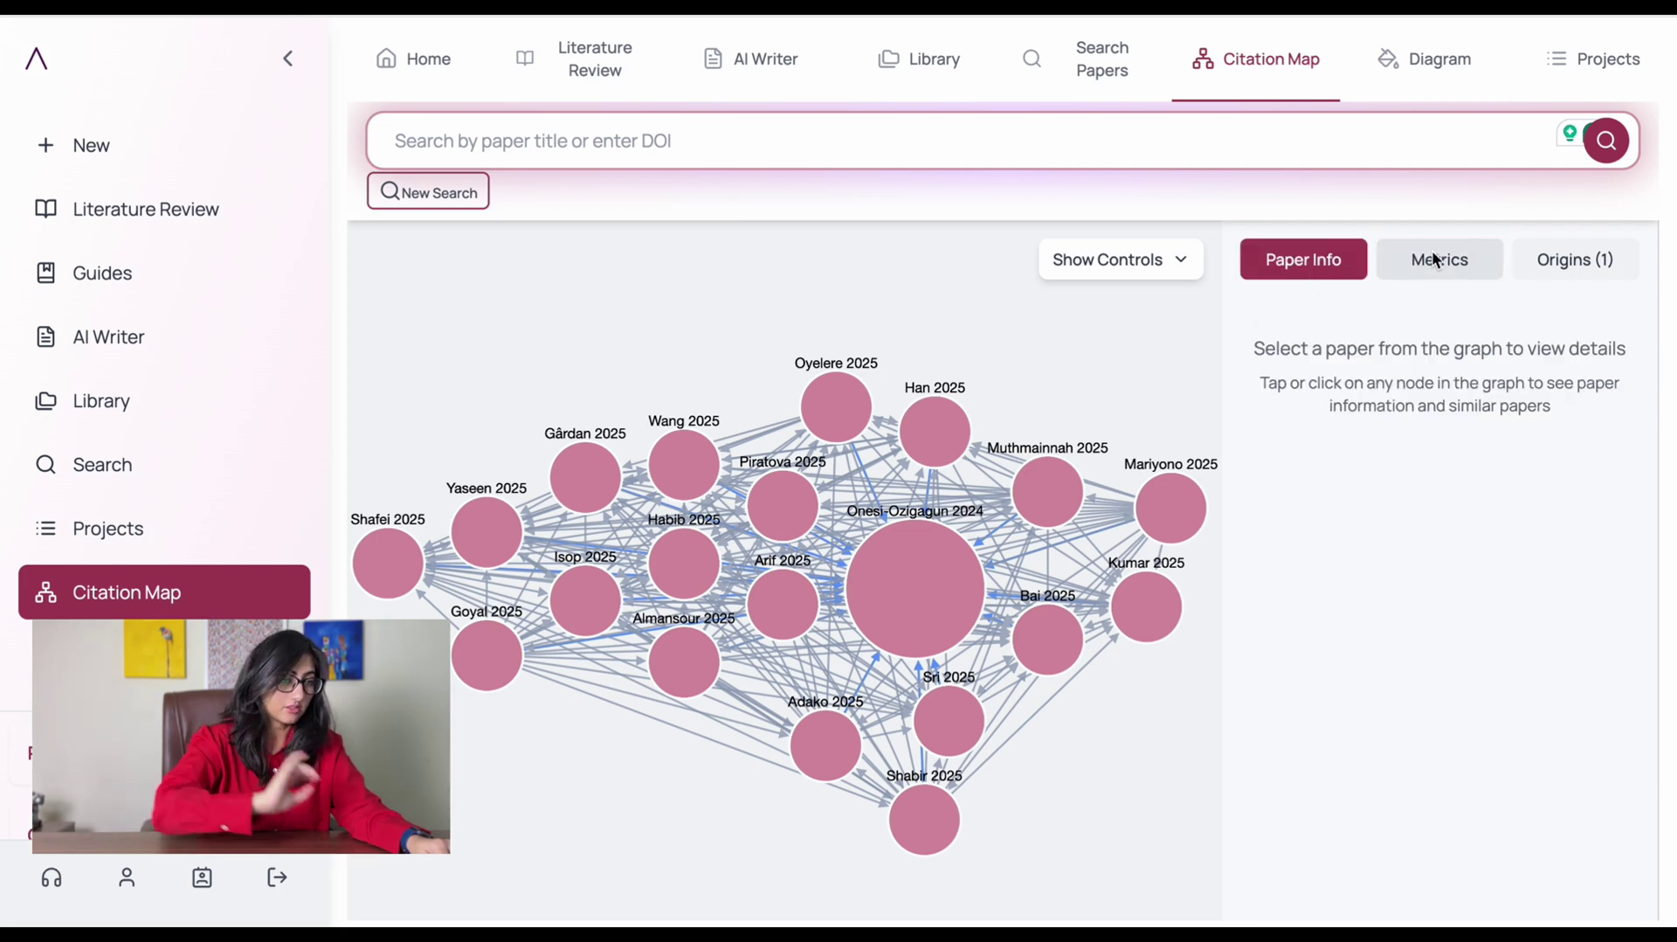
left_click(930, 616)
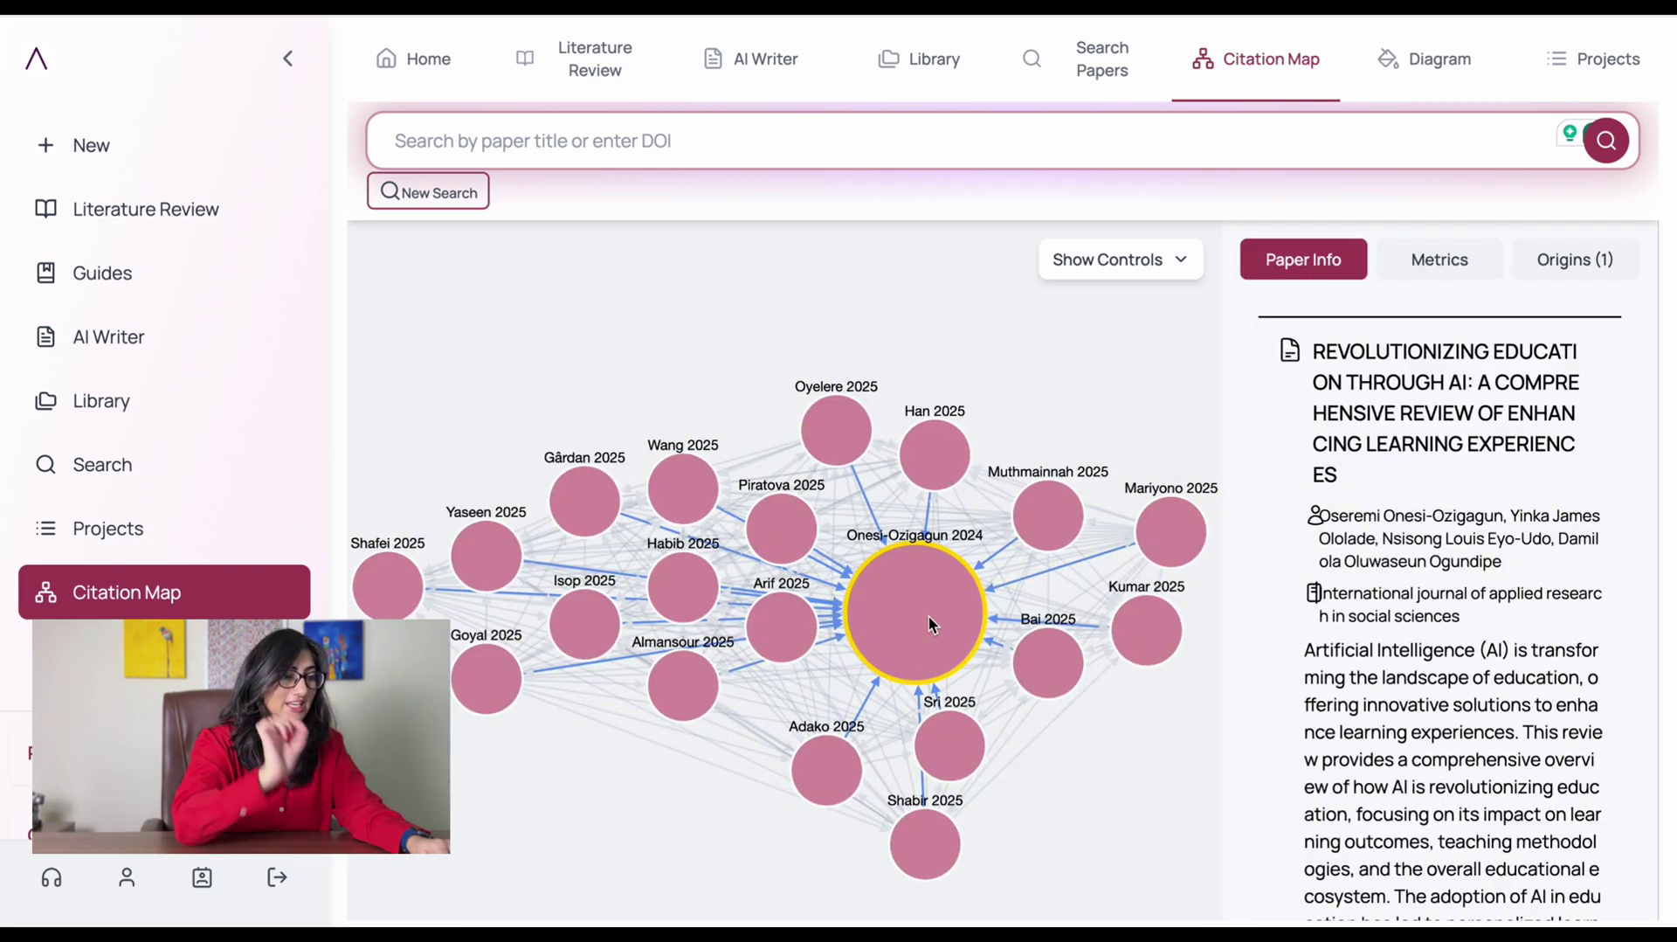
scroll(1397, 519, "down", 6)
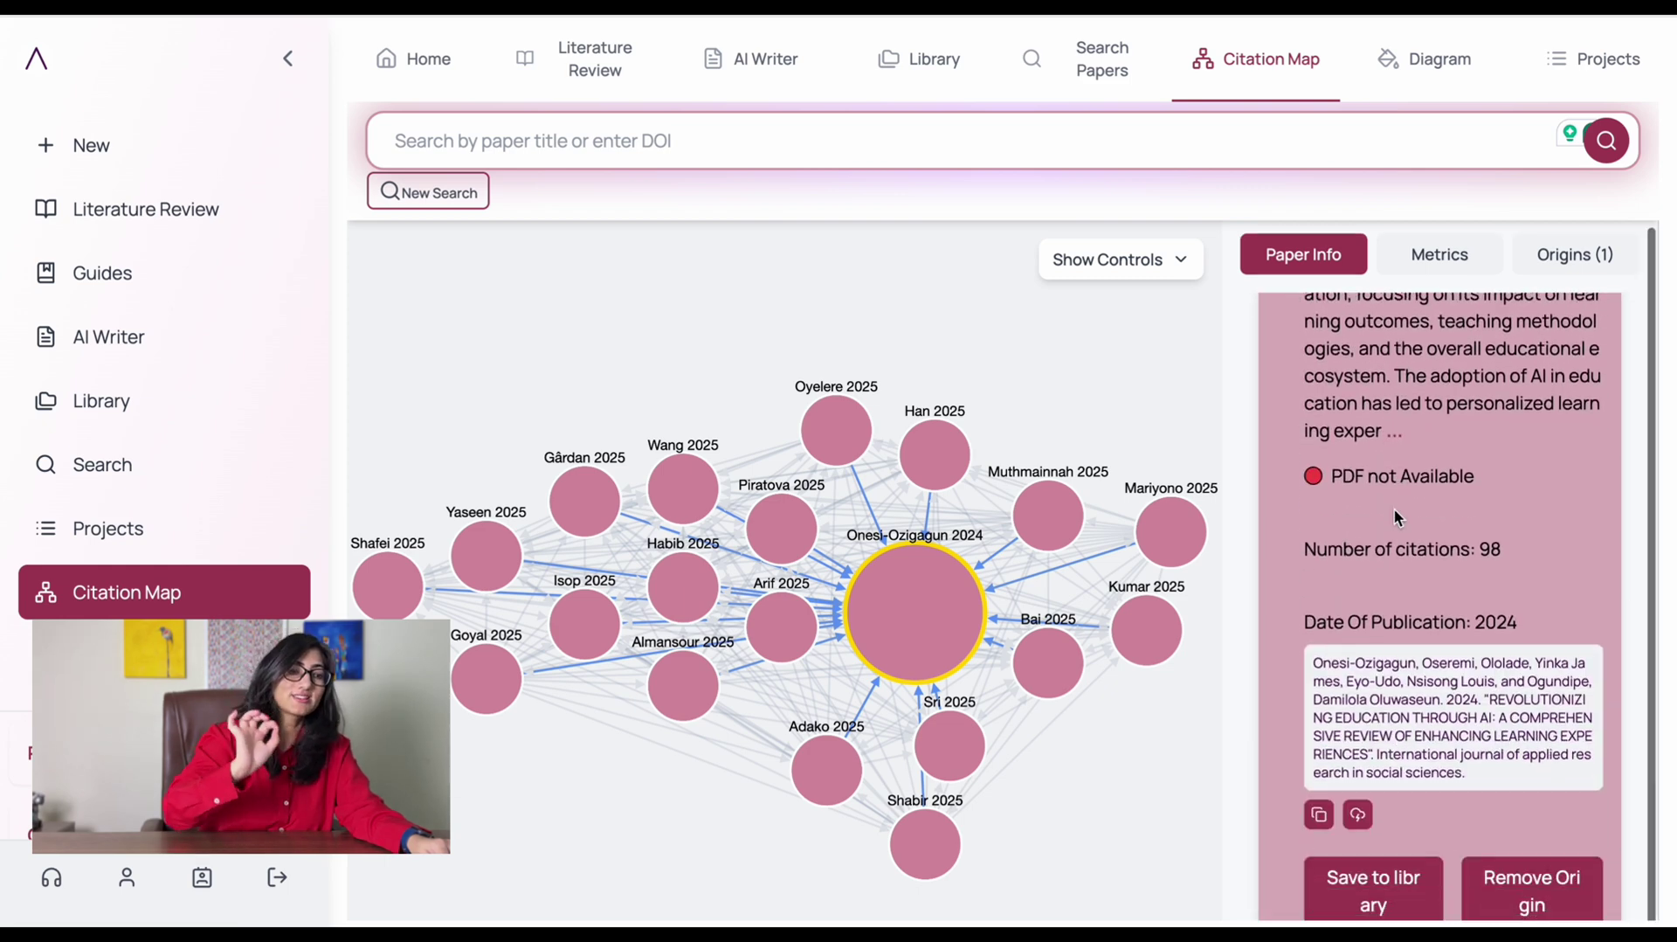
scroll(1394, 517, "down", 1)
left_click(1148, 598)
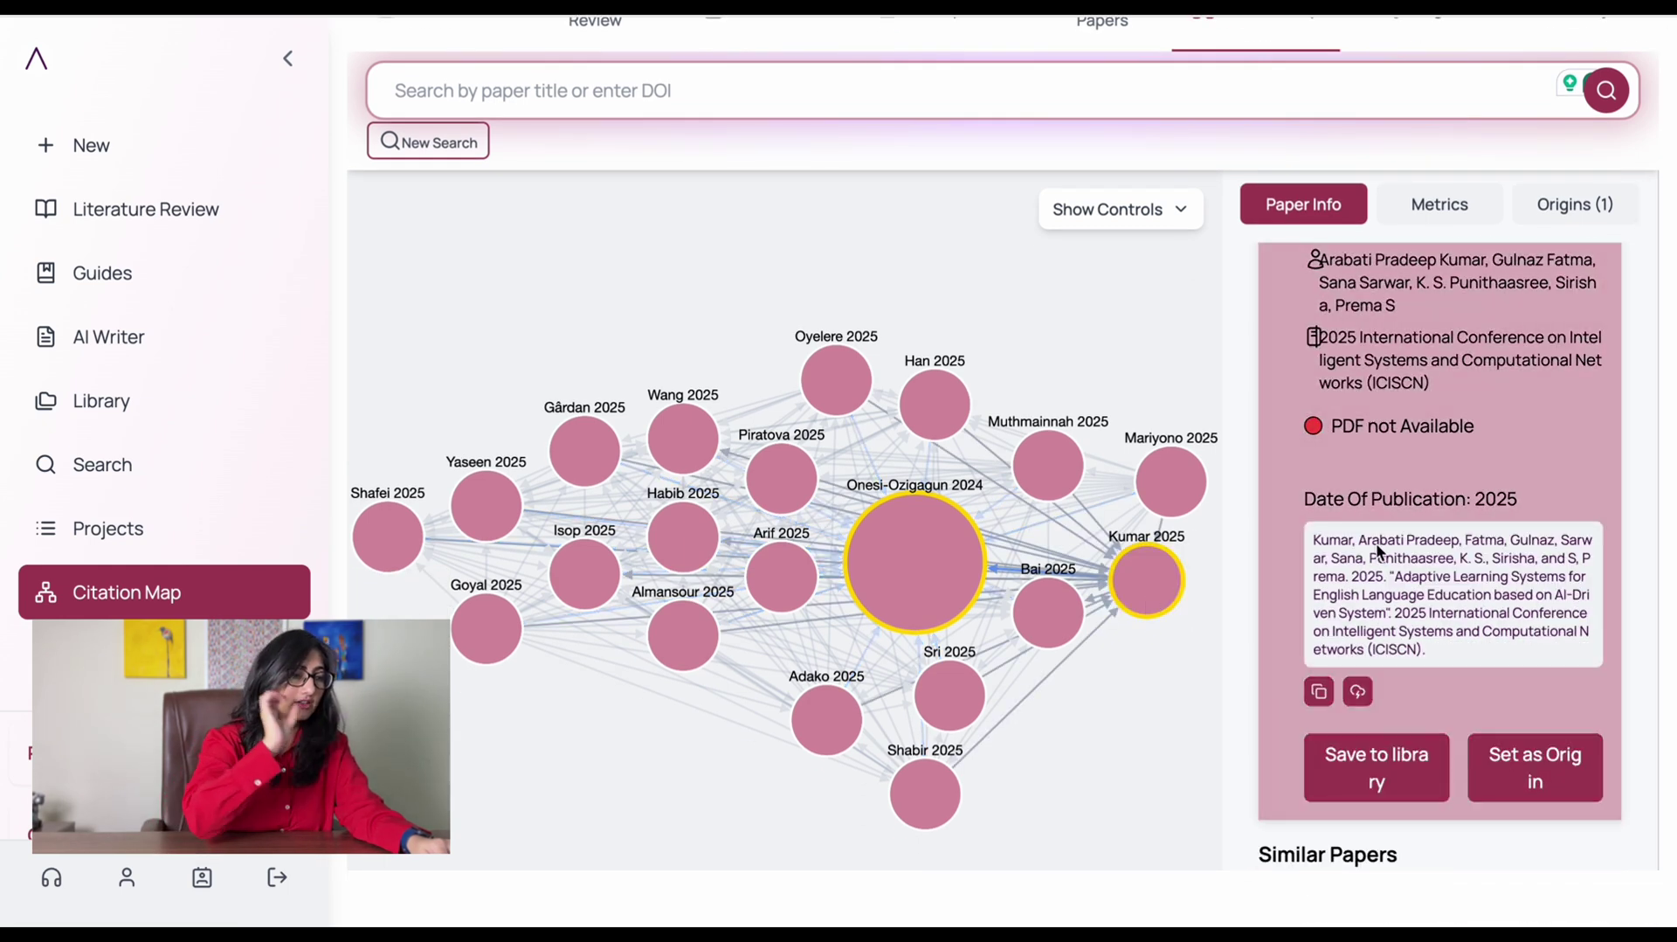
scroll(1340, 359, "up", 2)
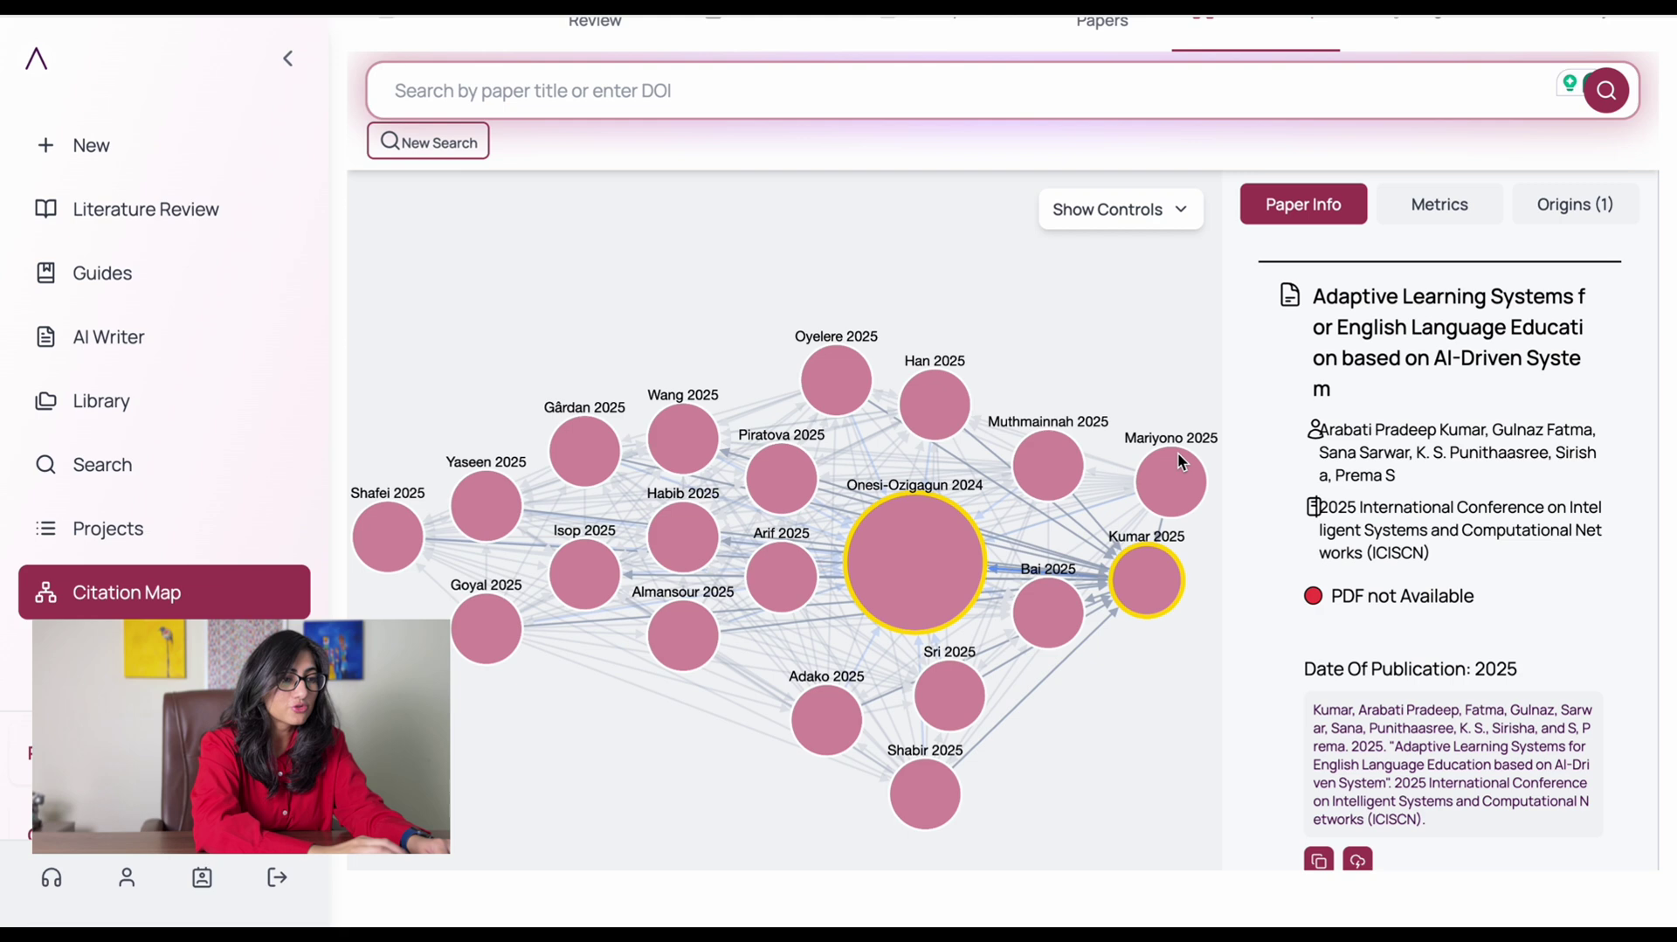
left_click(1180, 459)
left_click(1051, 480)
left_click(952, 425)
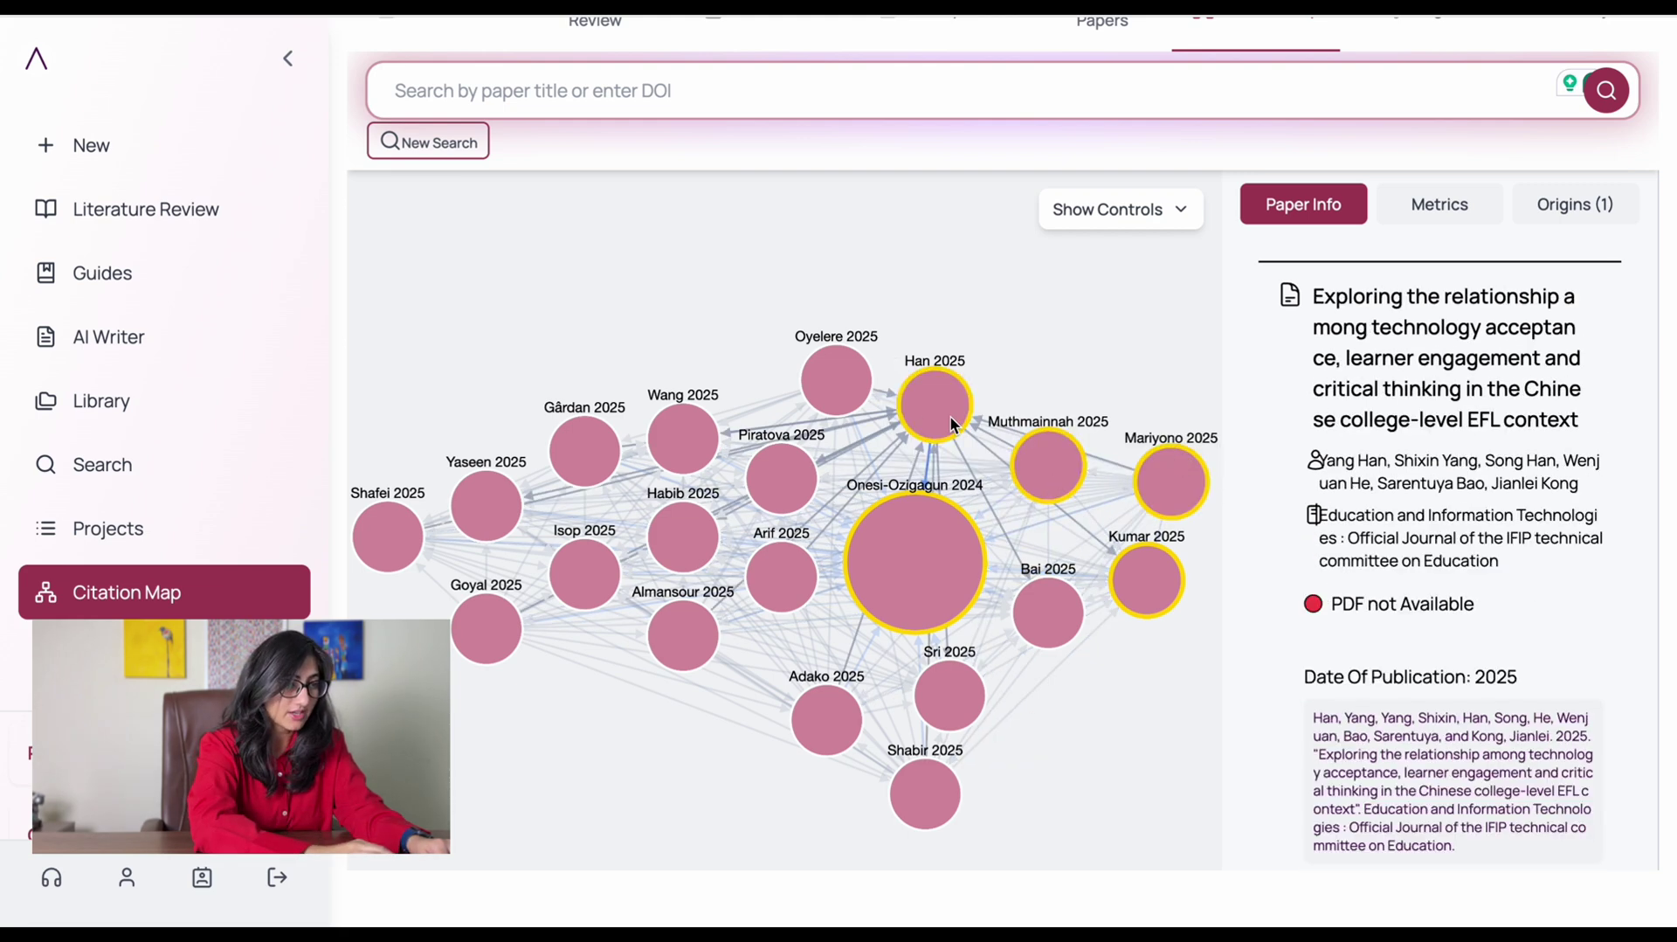
left_click(832, 380)
left_click(1439, 206)
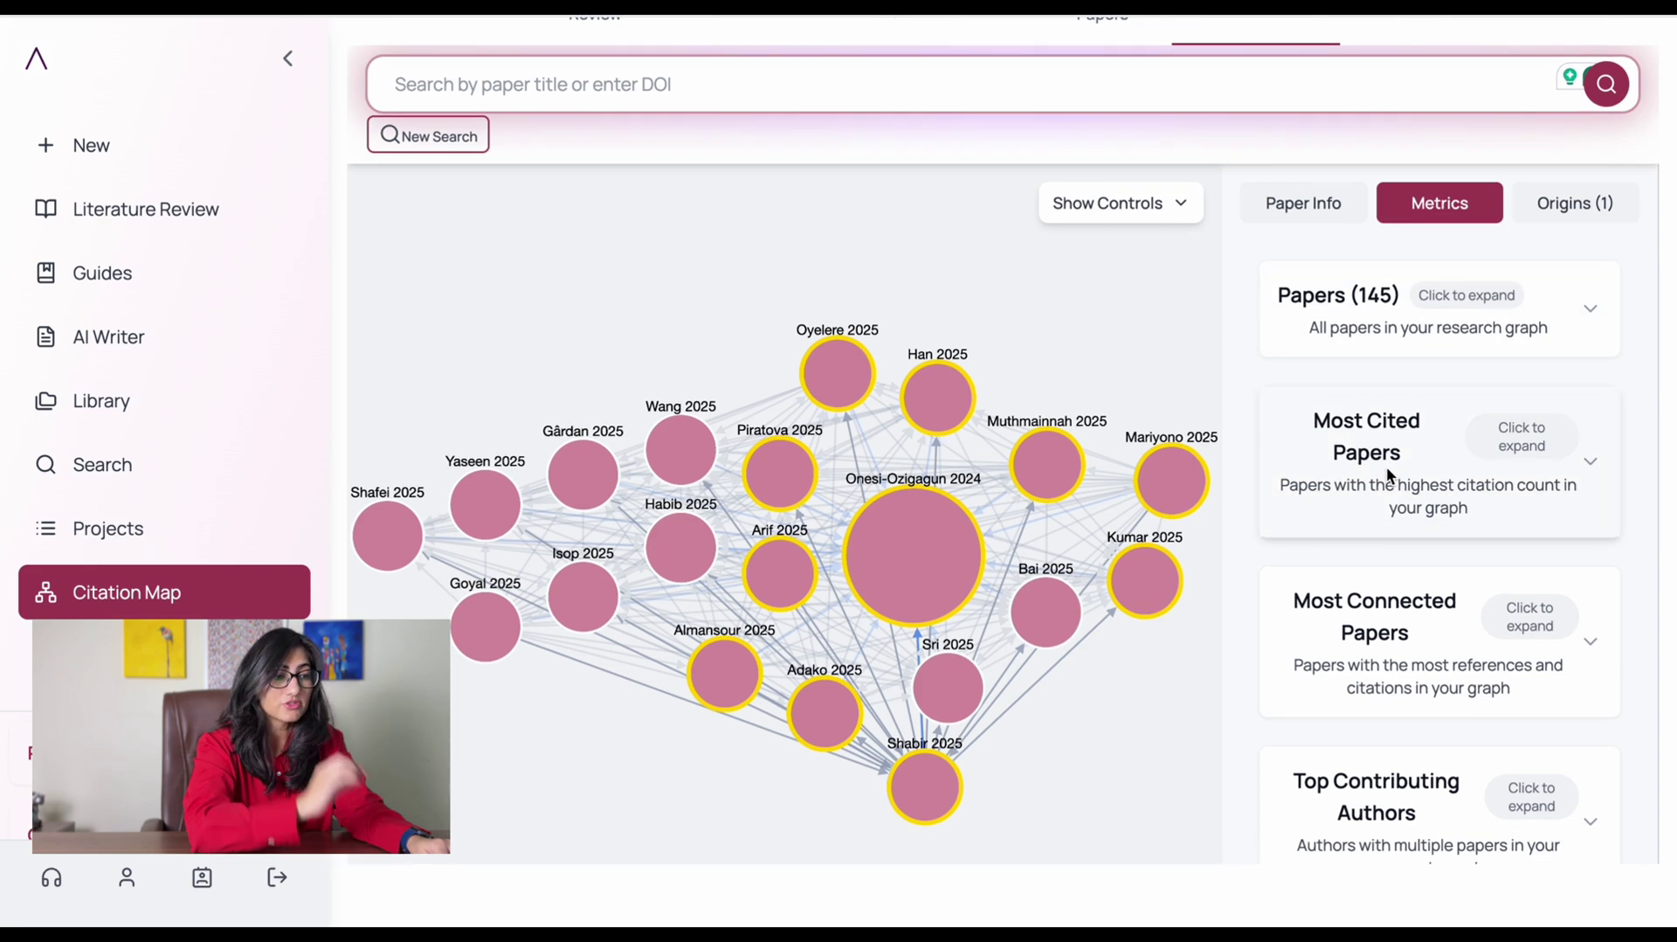
- Expand and collapse Most Cited and Most Connected Papers, then expand Top Contributing Authors
left_click(1584, 463)
scroll(1584, 461, "down", 2)
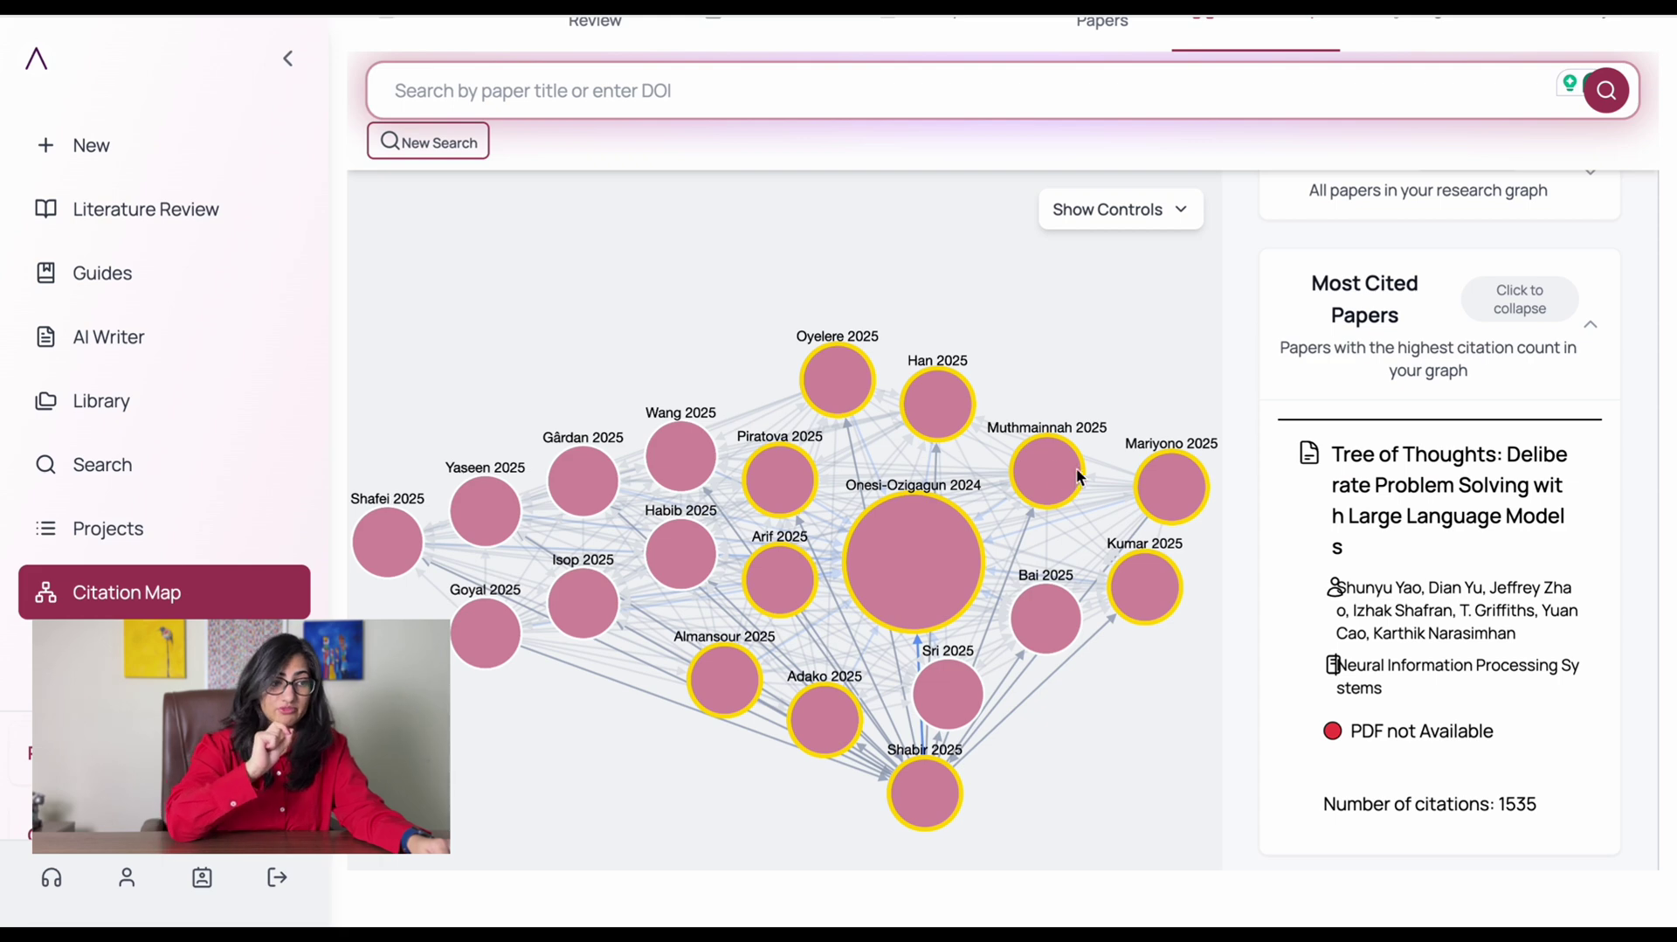
left_click(1583, 305)
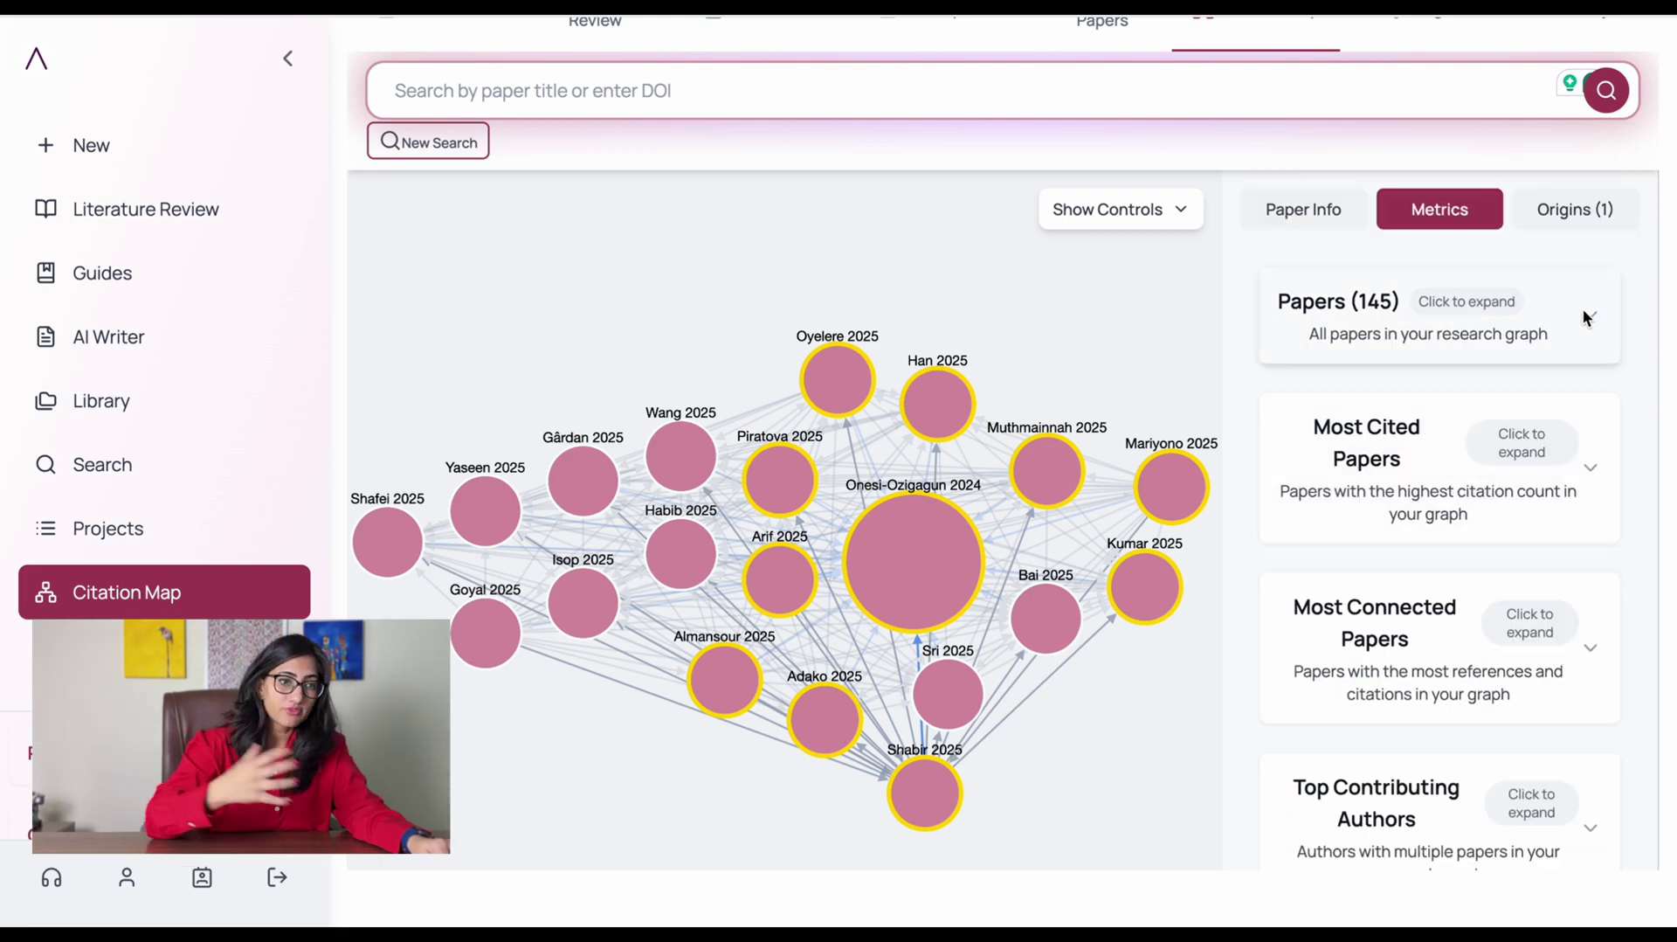
left_click(1584, 637)
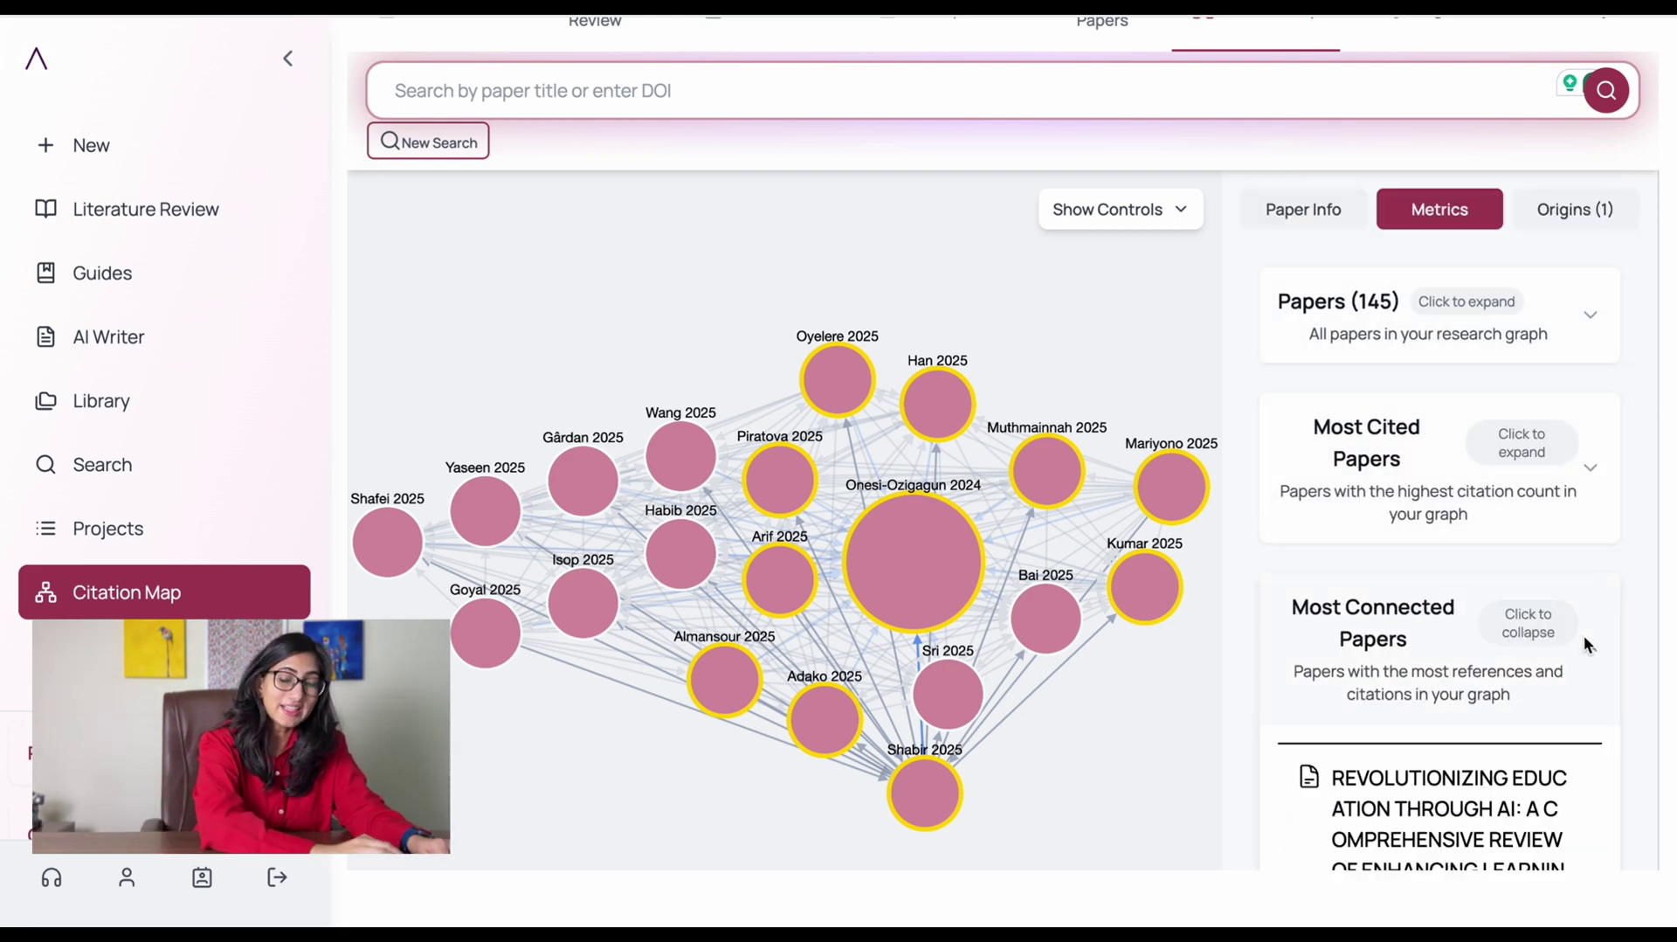
scroll(1585, 636, "down", 5)
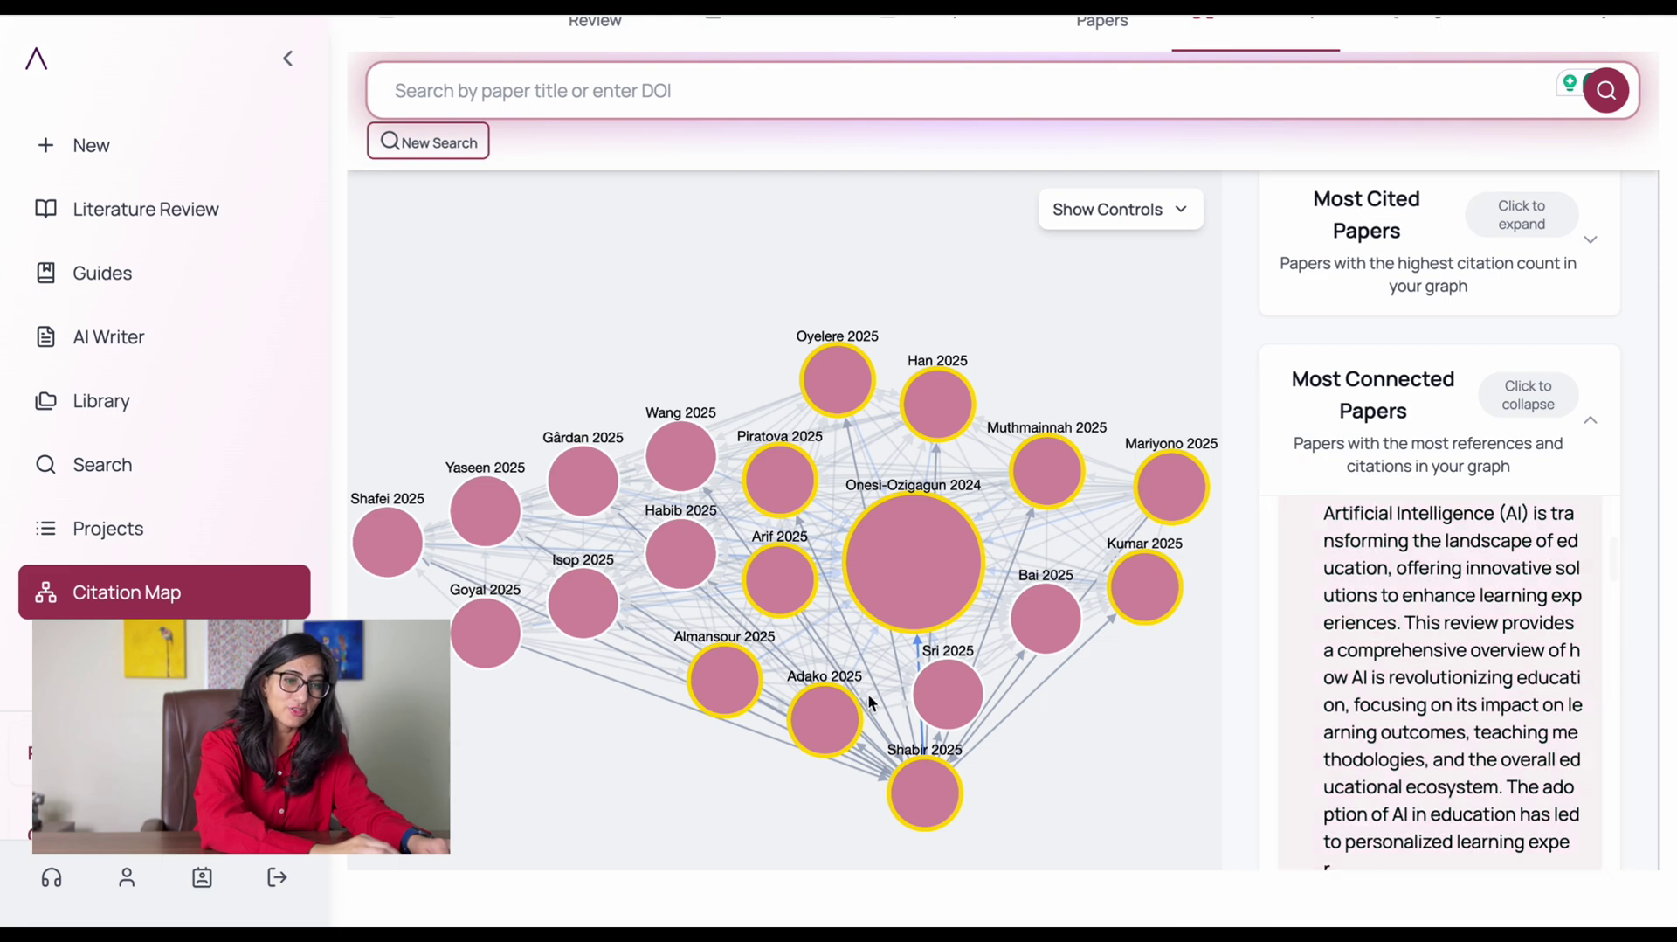
left_click(1586, 419)
left_click(1590, 825)
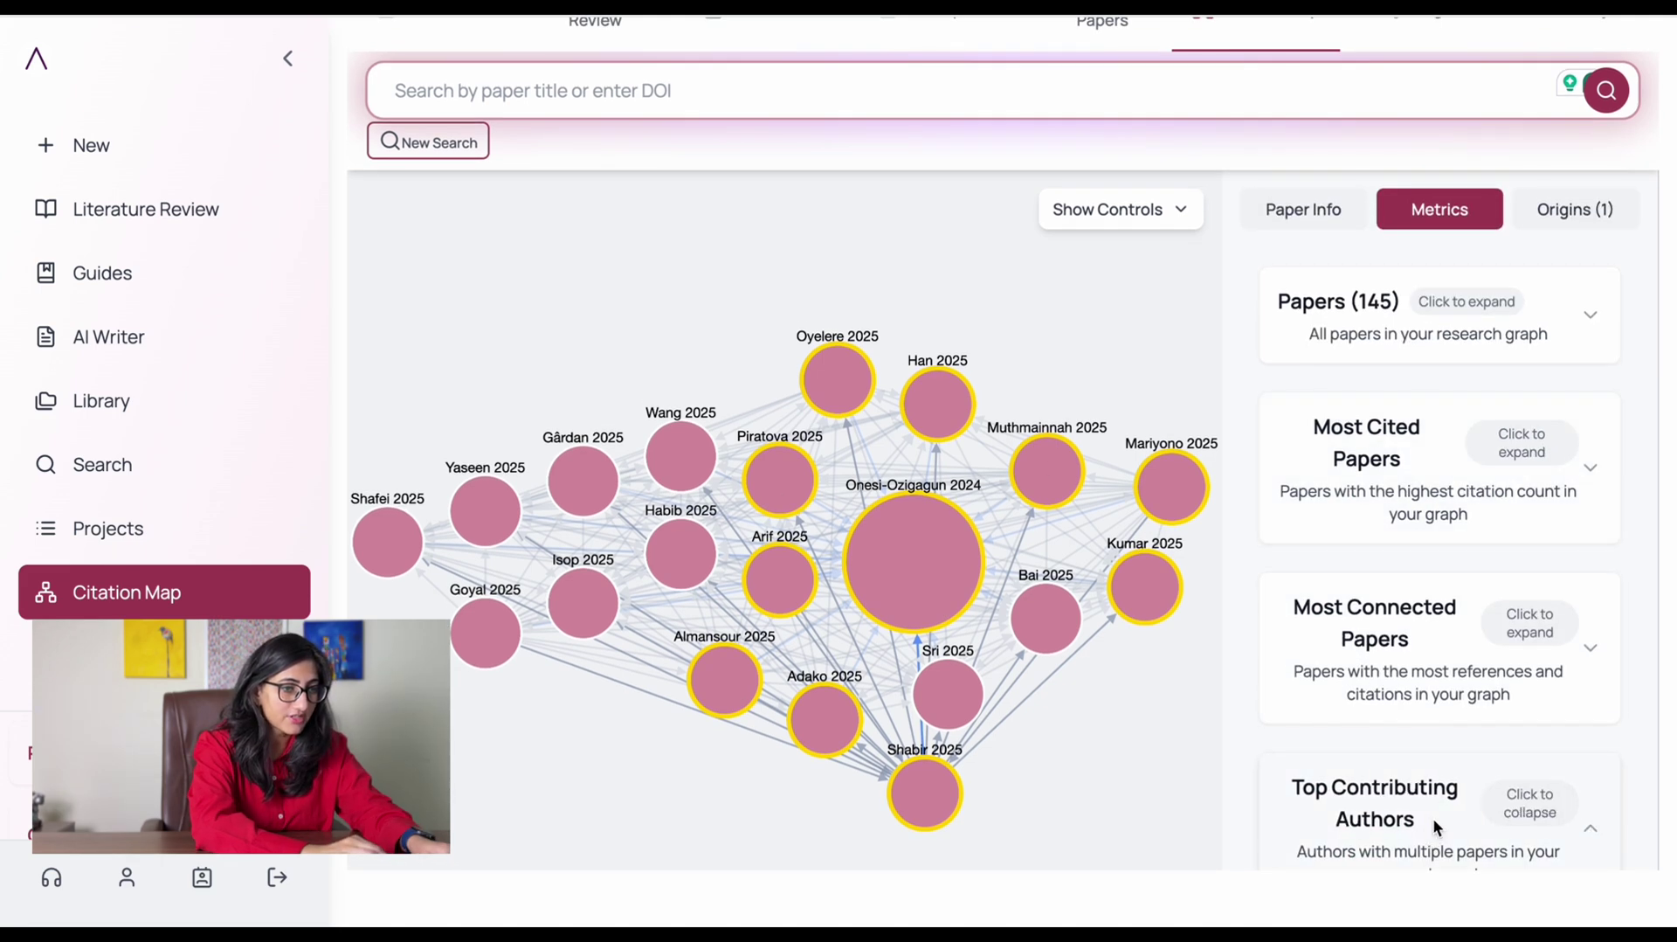
scroll(1432, 817, "down", 2)
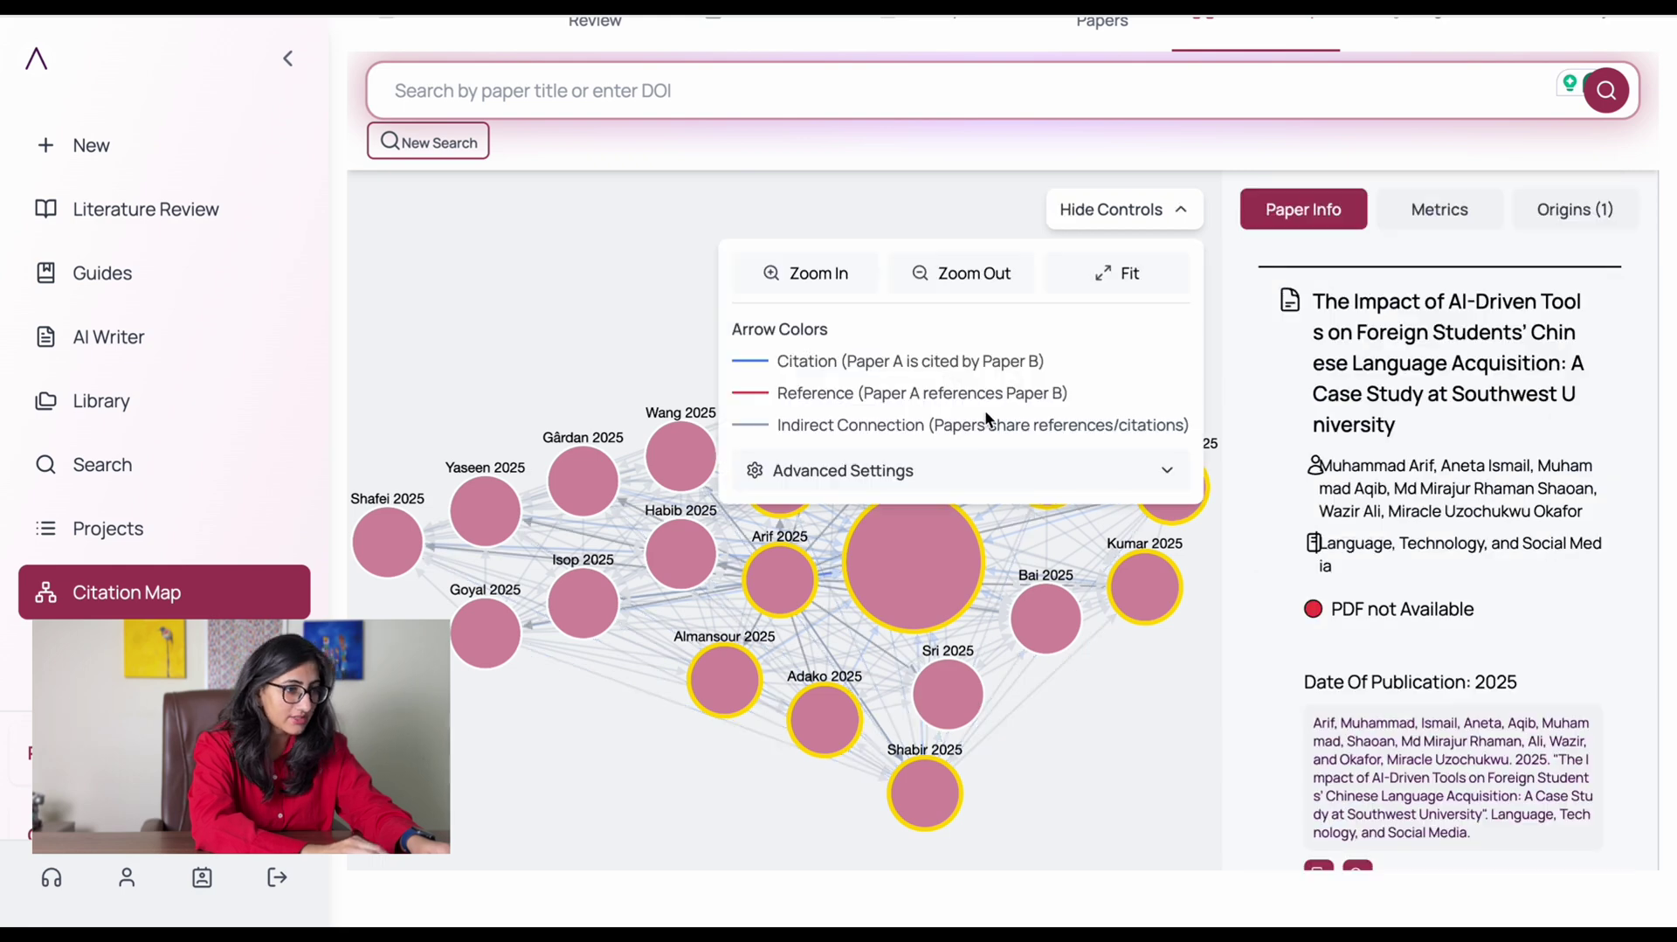
- Zoom around the map, drag the Bai 2025 node downward, and toggle the view controls
scroll(706, 542, "up", 5)
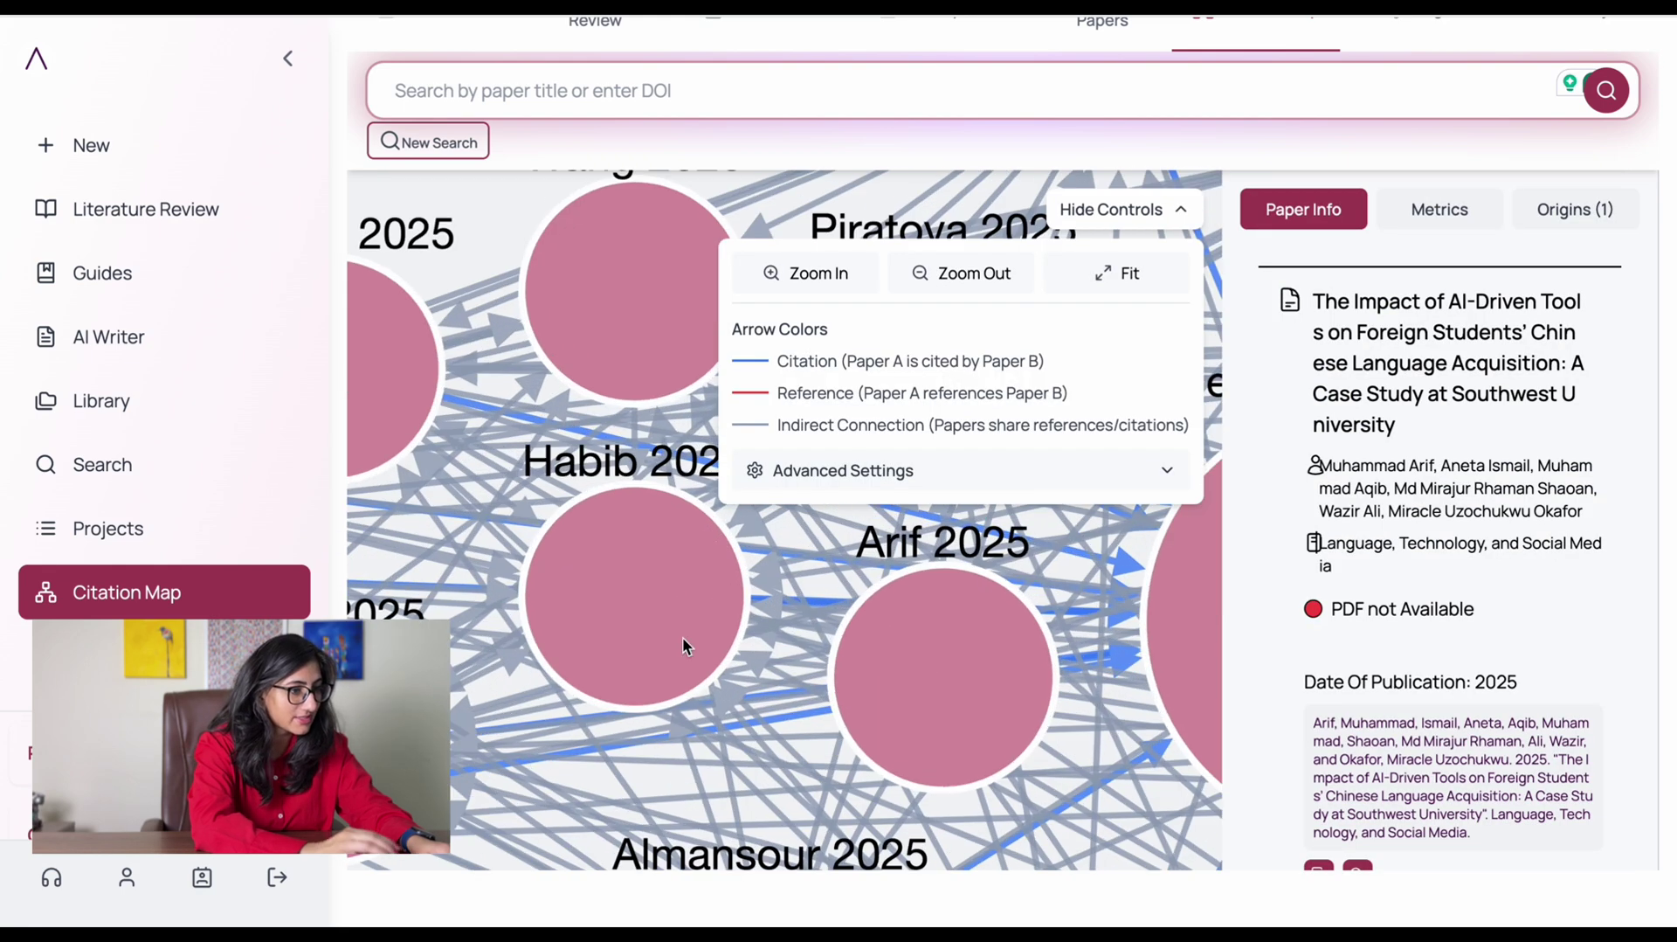
scroll(714, 514, "down", 5)
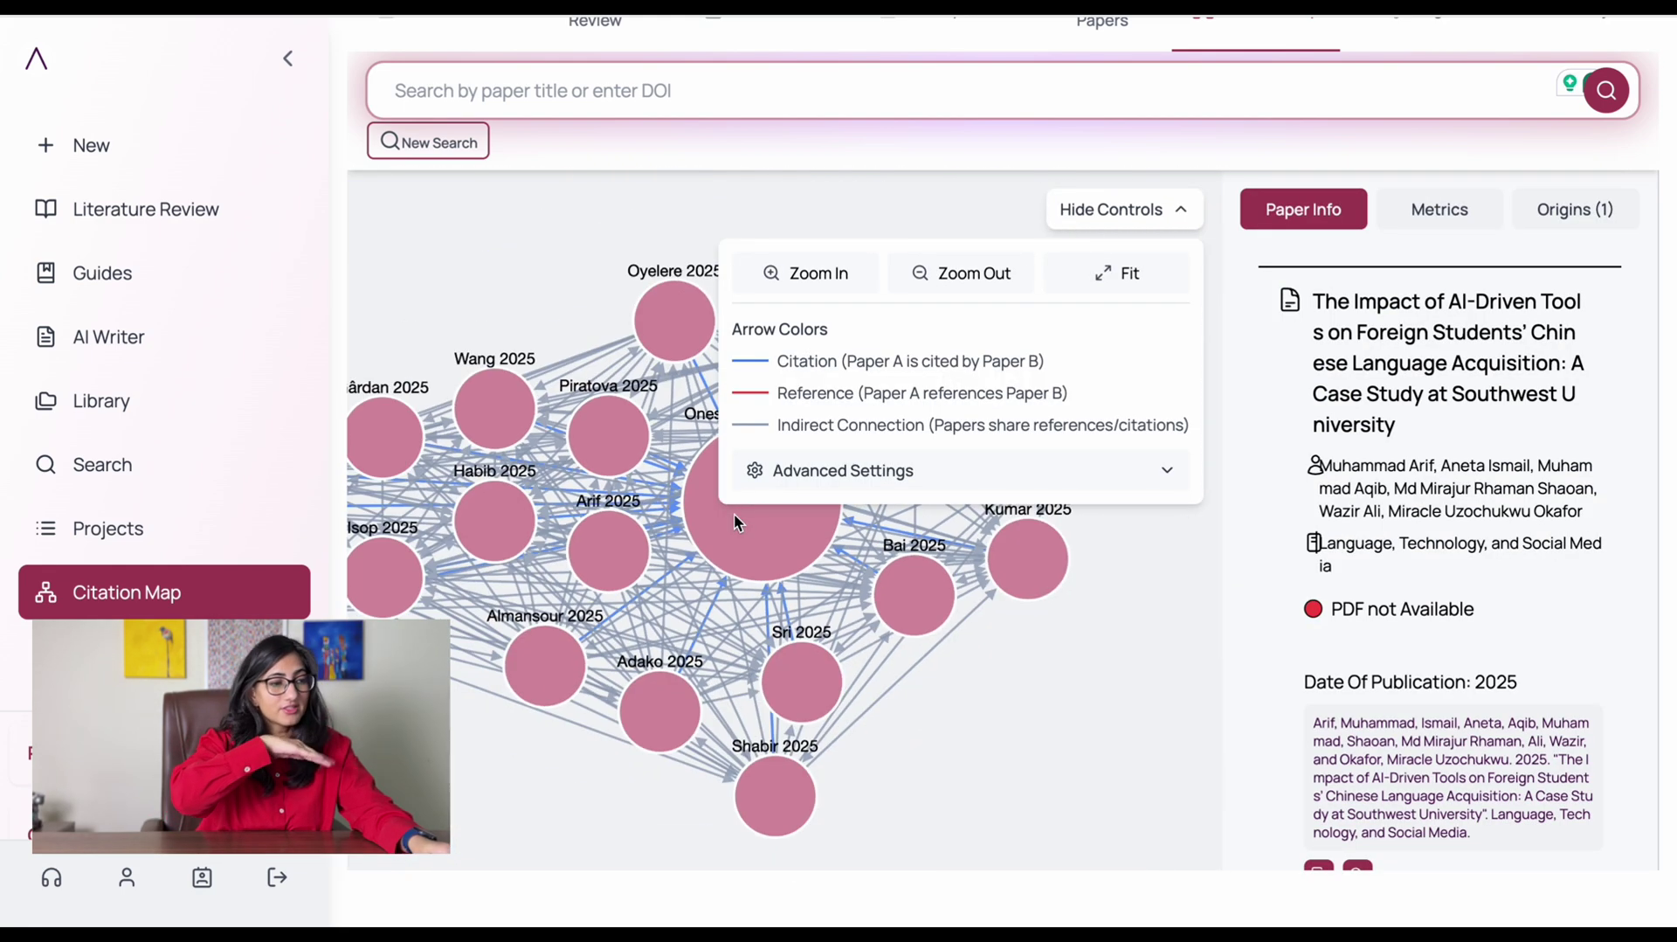
left_click(1123, 210)
scroll(873, 498, "up", 5)
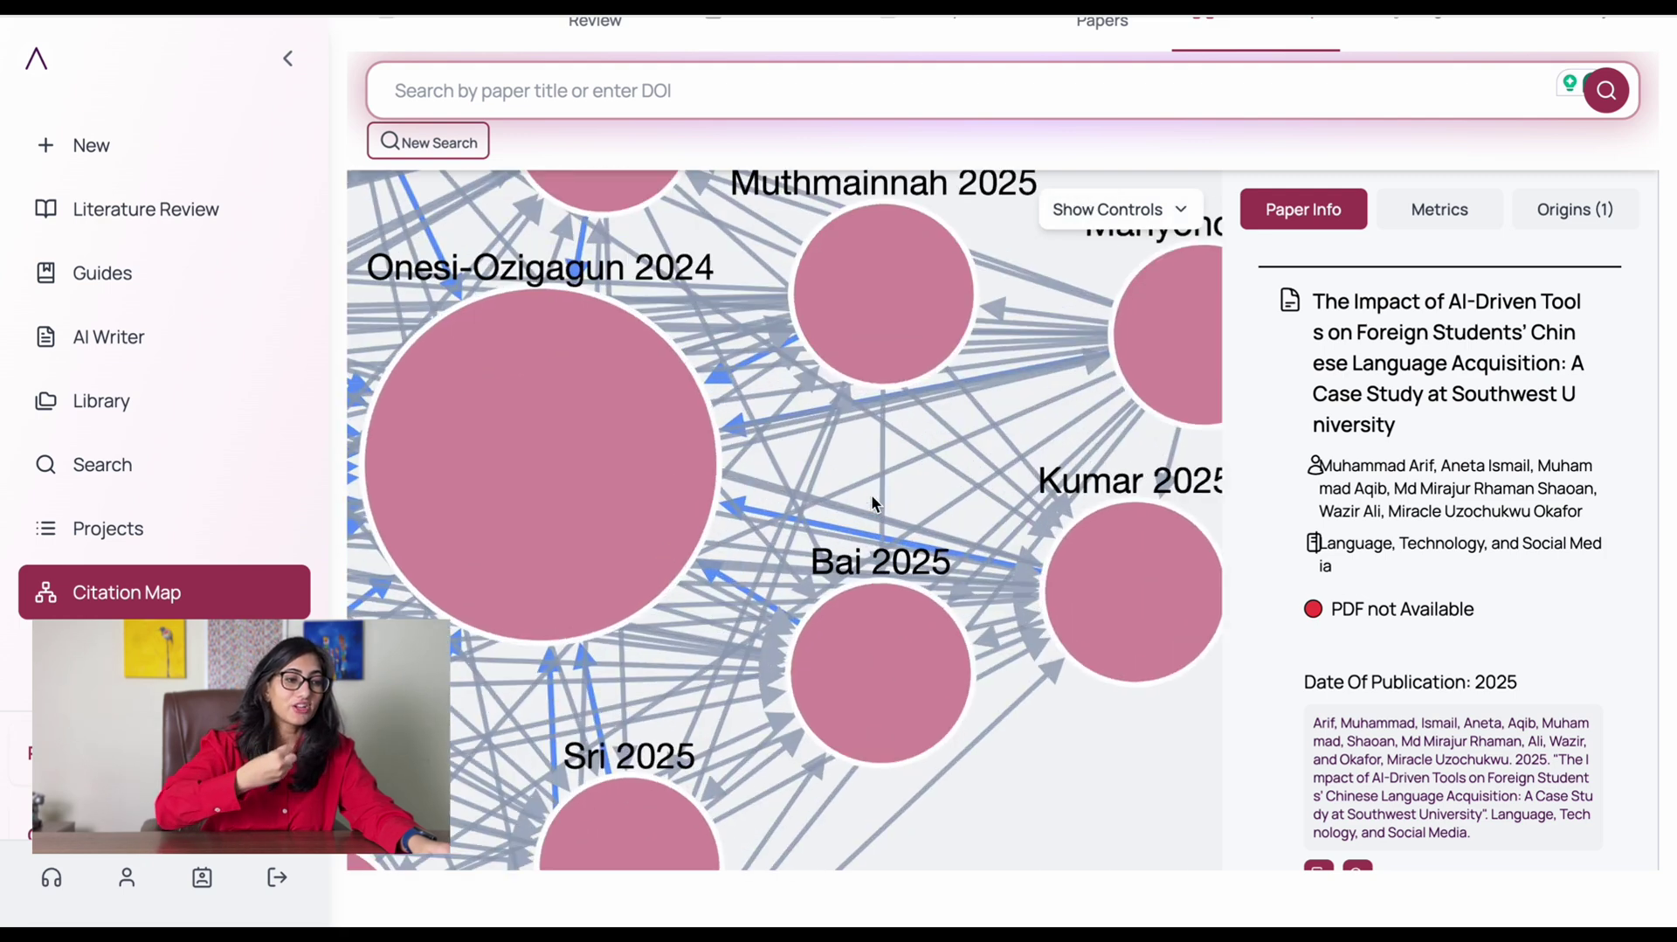
left_click_drag(966, 487, 903, 680)
scroll(903, 679, "down", 5)
left_click(1121, 209)
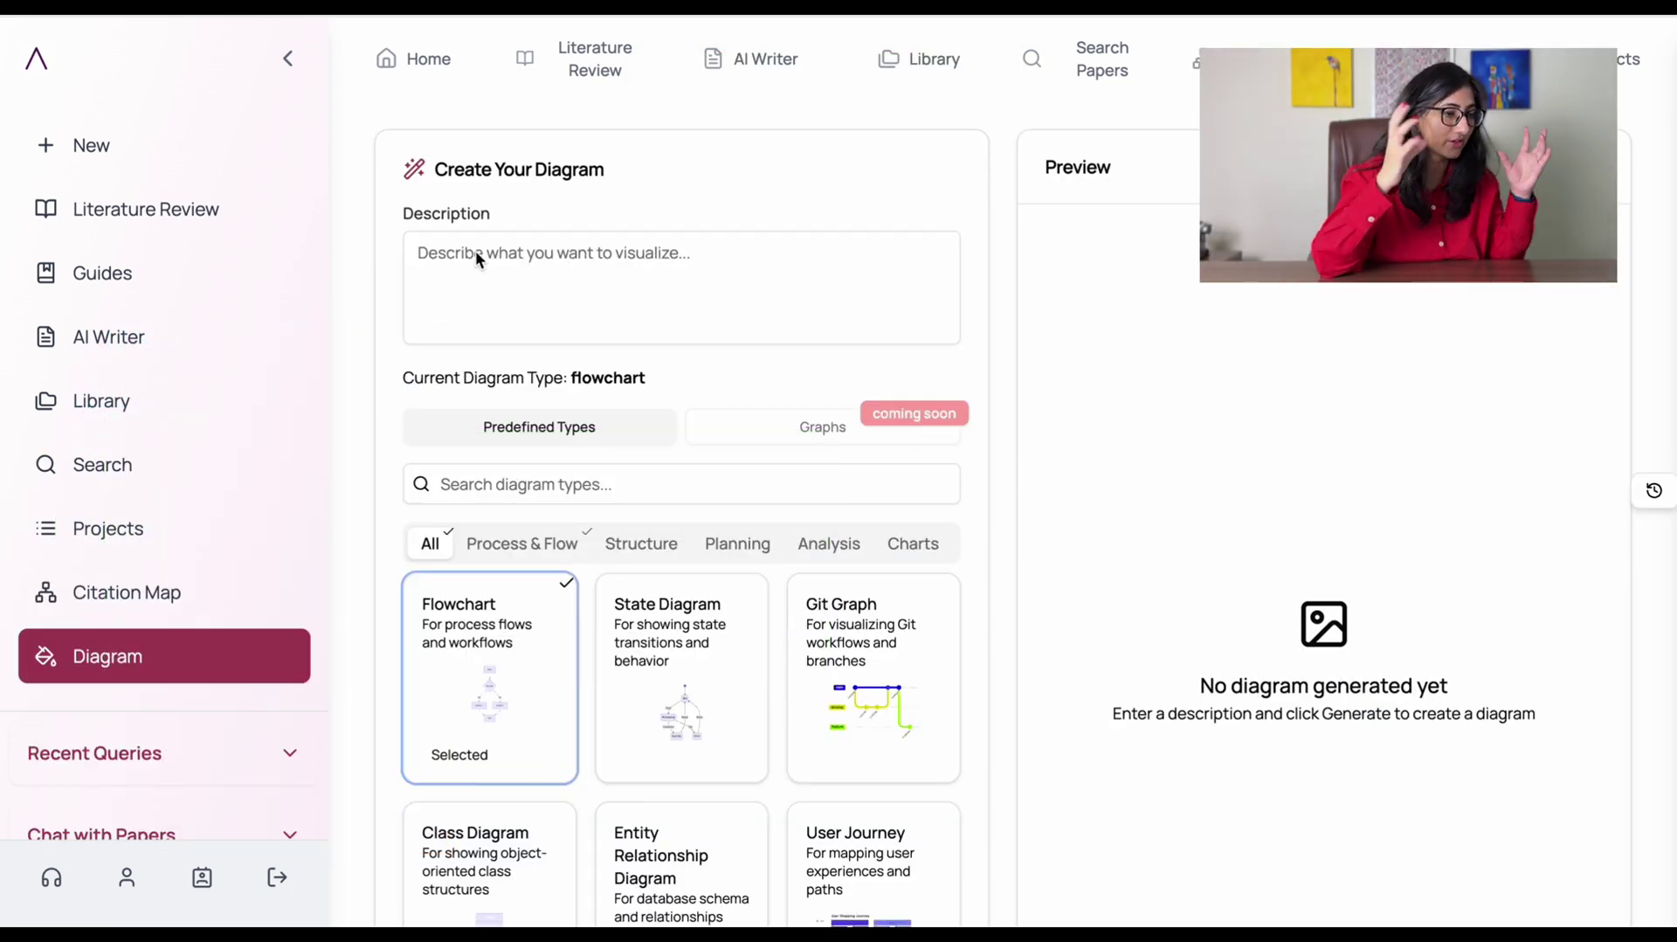
- Generate an Analysis-type mind map described as 'Use of AI tools for higher education'
left_click(475, 251)
scroll(677, 421, "down", 2)
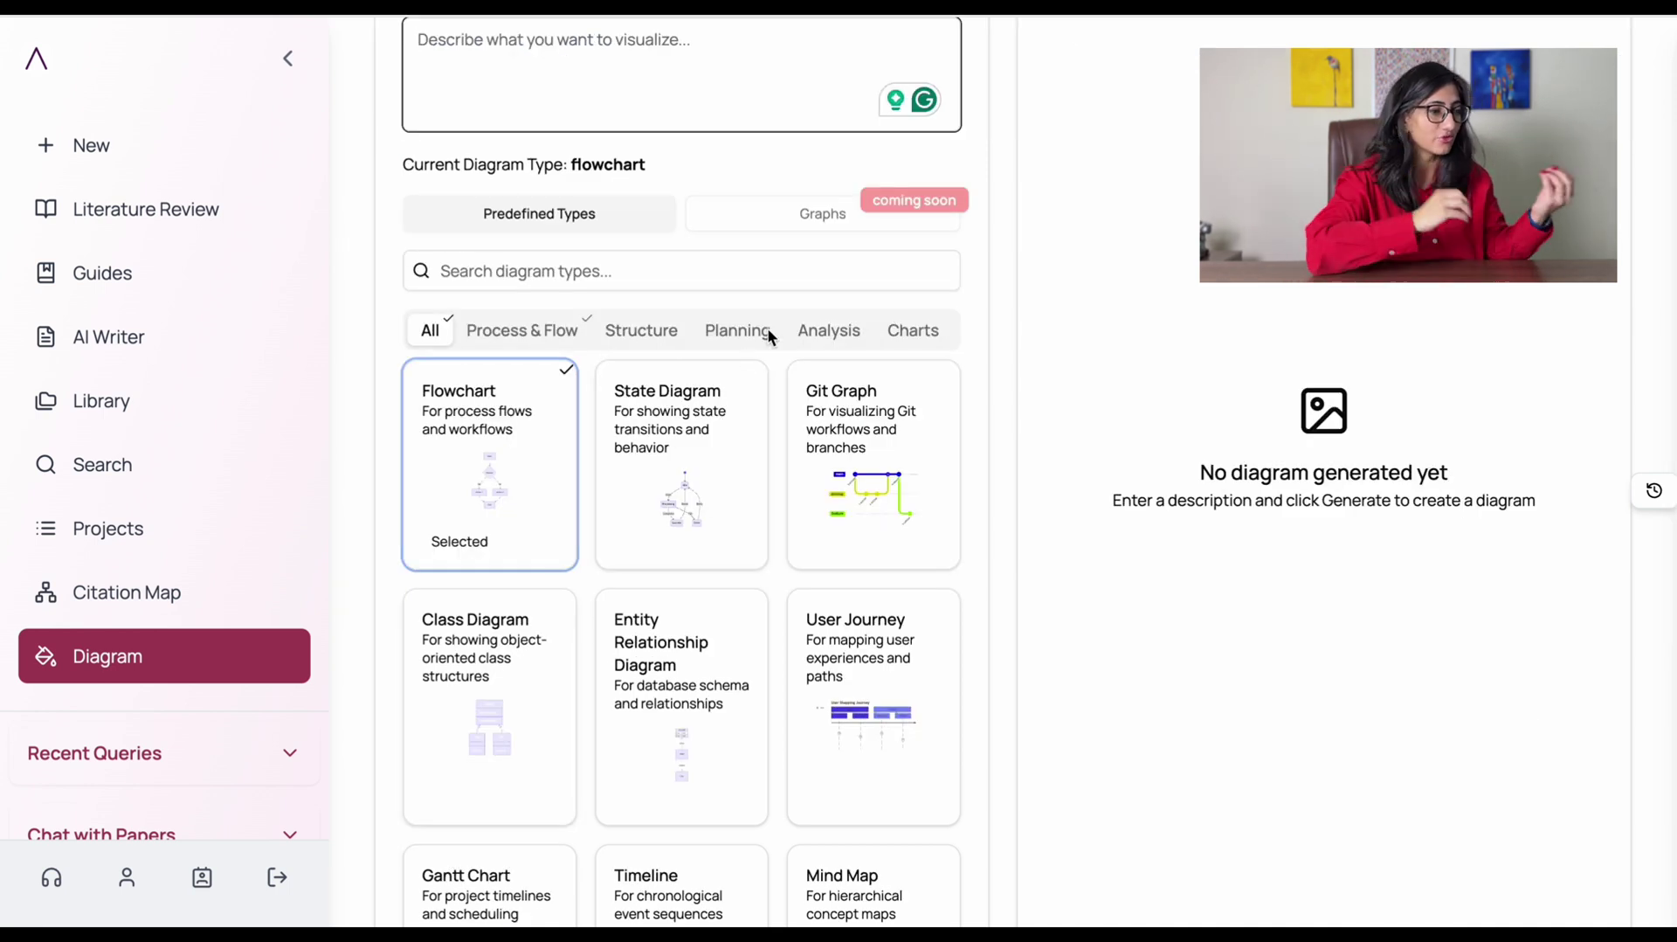
left_click(810, 334)
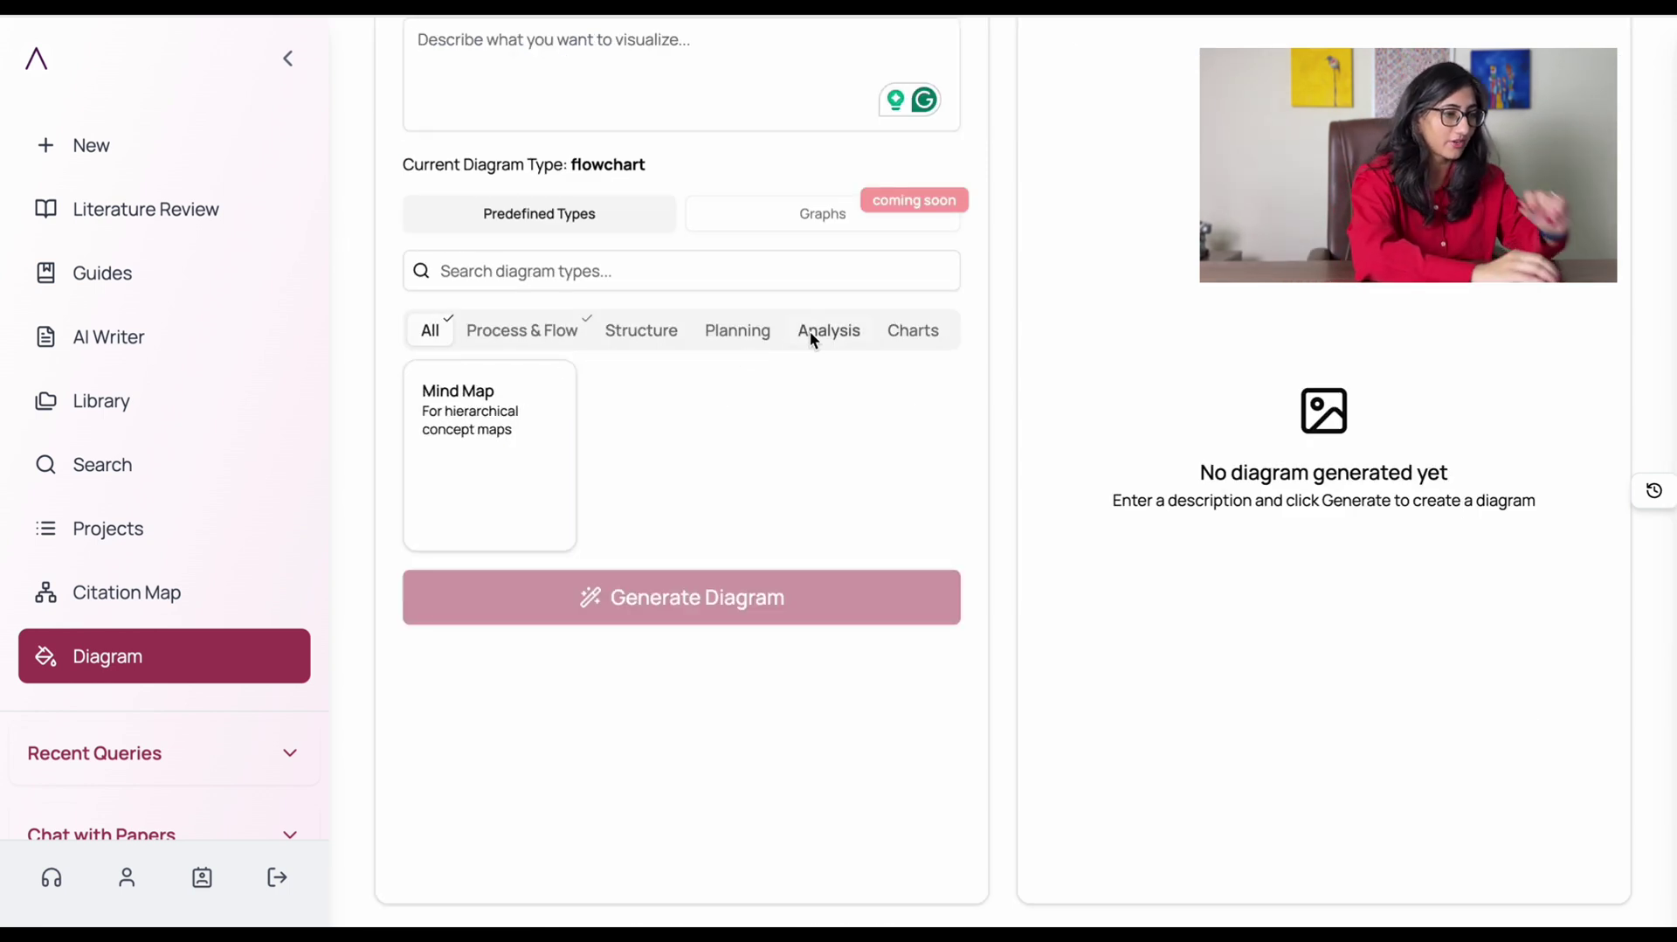
left_click(493, 475)
type("Use of AI tools for higher education")
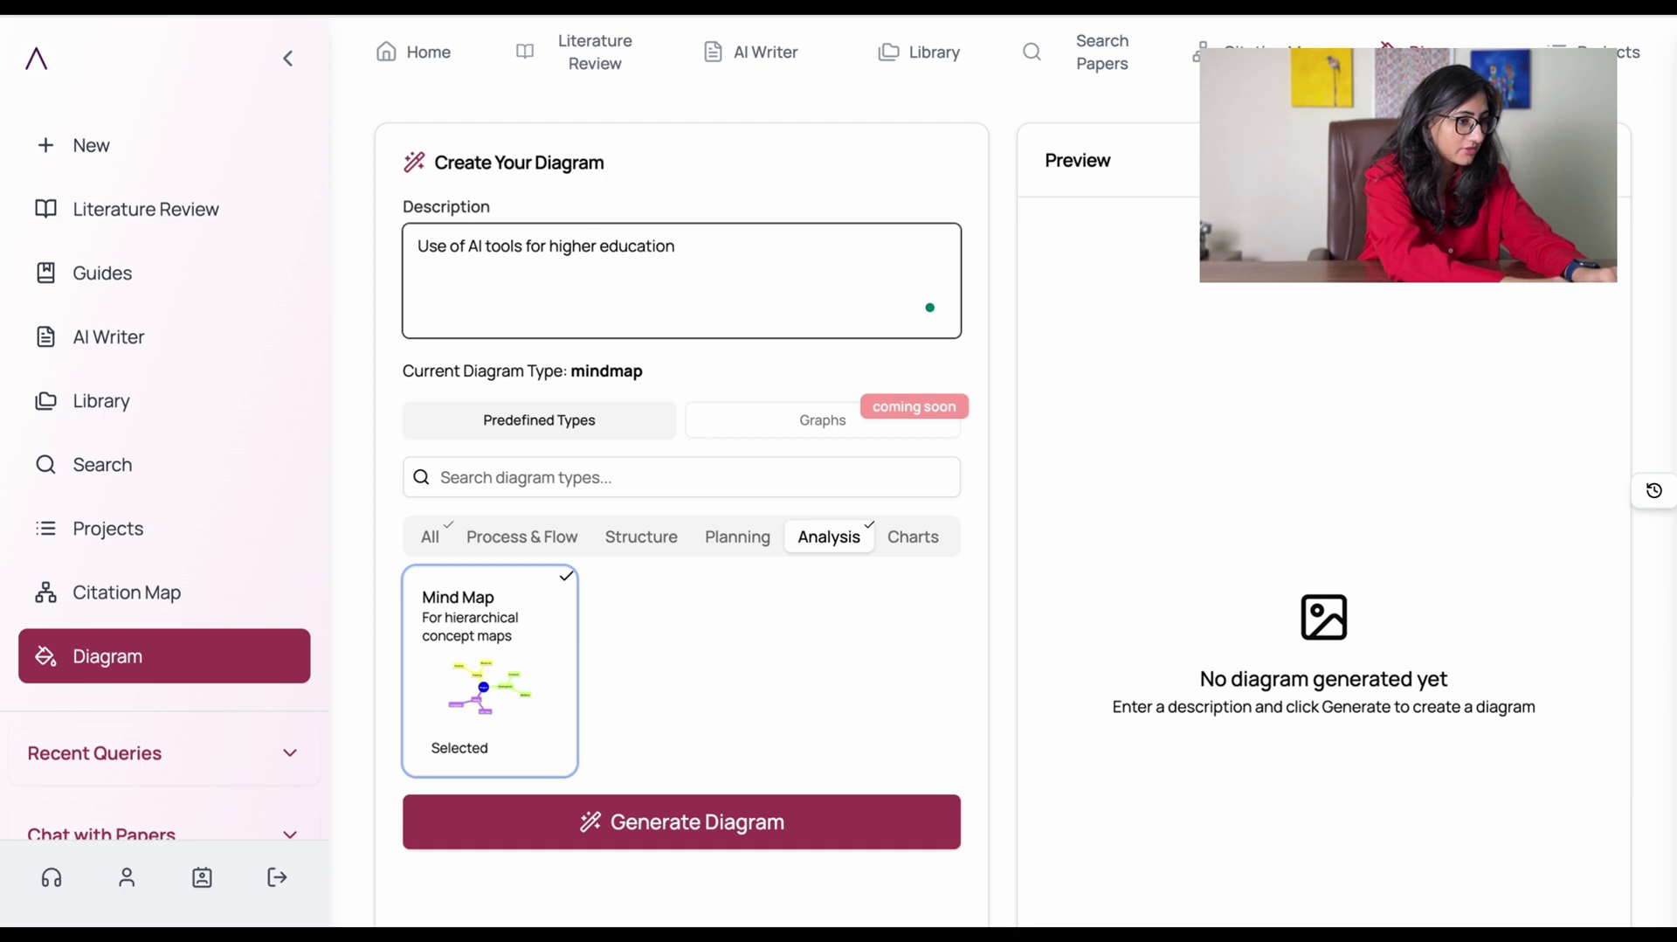
left_click(699, 831)
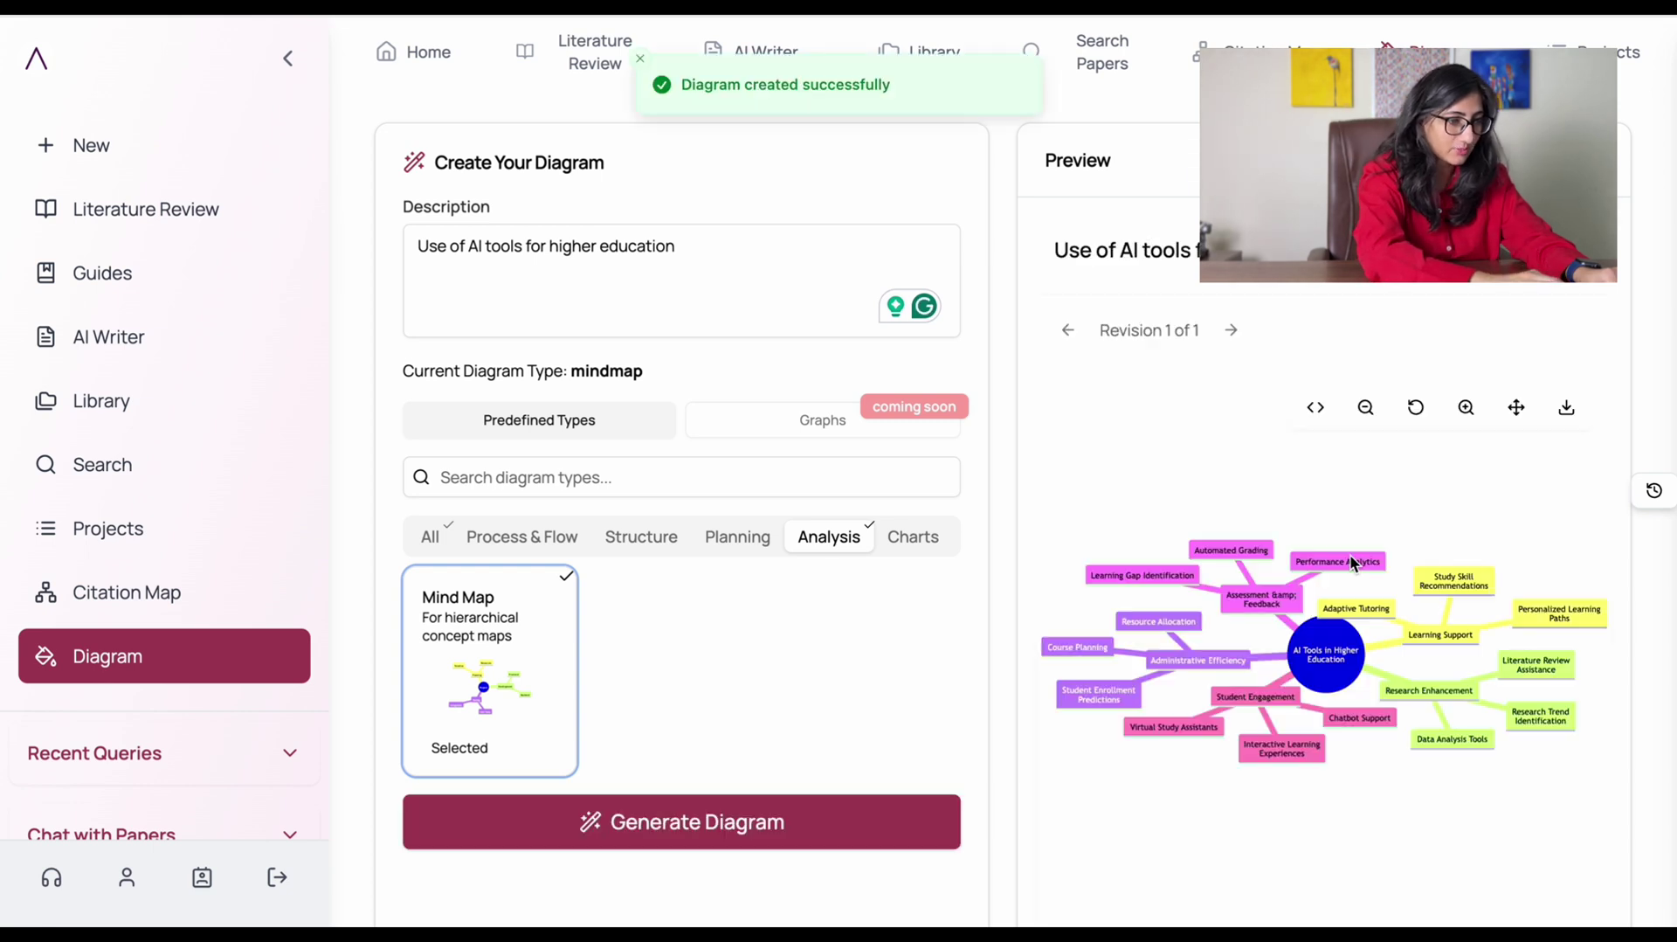
- Scroll-zoom the preview mind map to inspect the 'AI Tools in Higher Education' branches like Student Engagement
scroll(1371, 480, "down", 3)
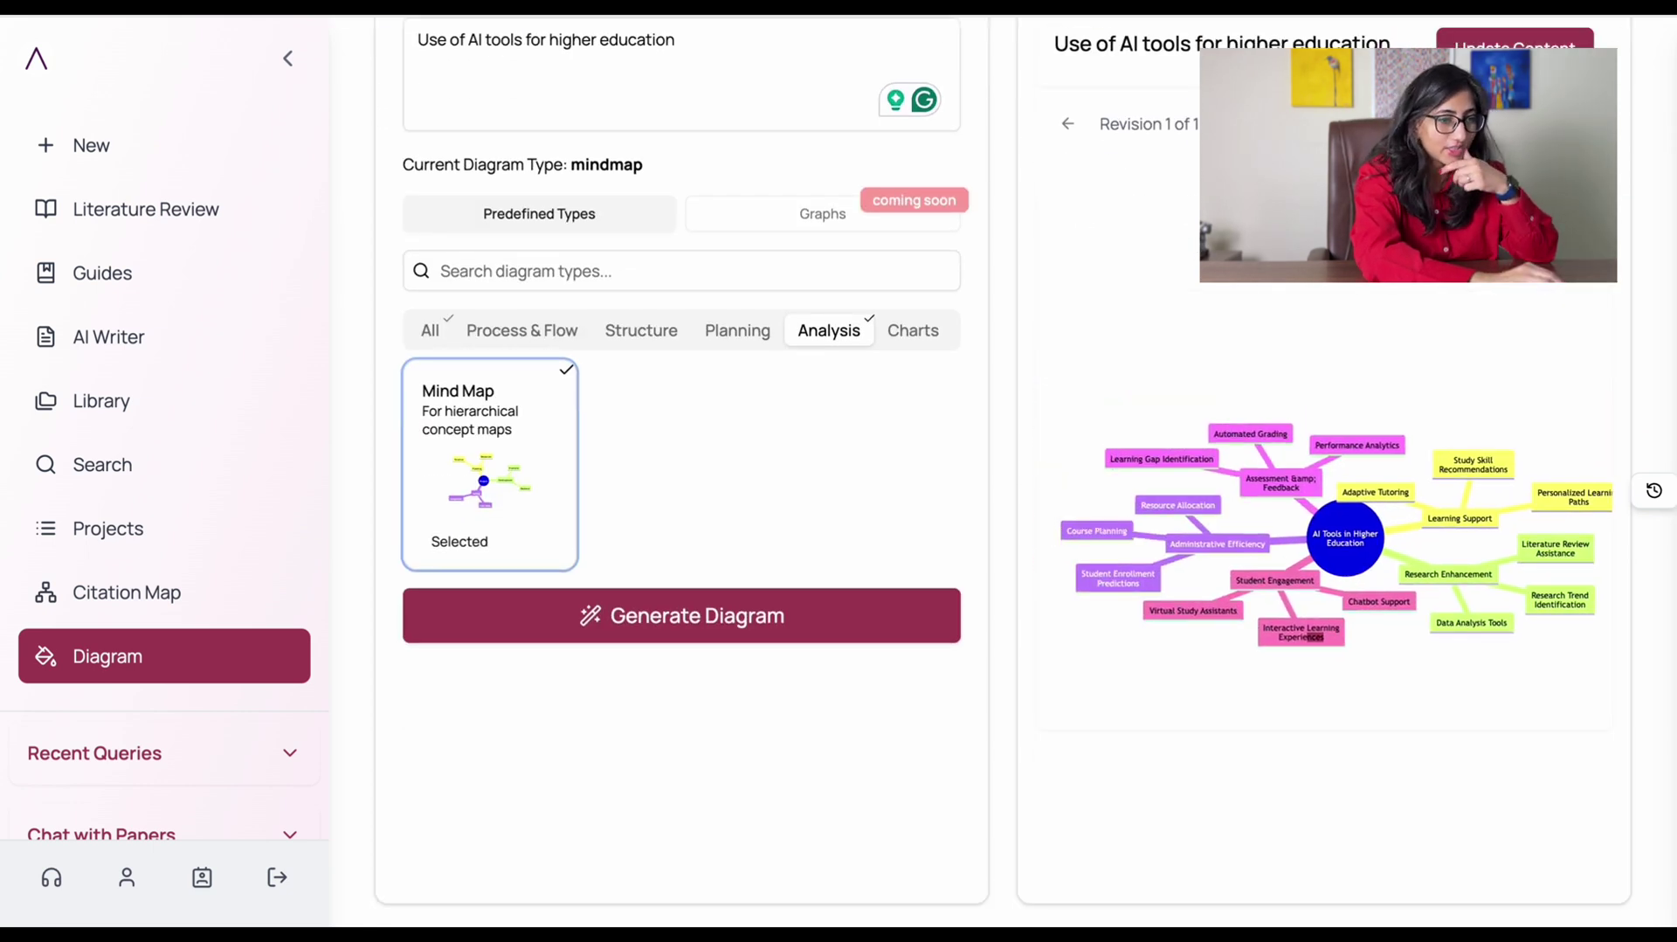
scroll(1324, 513, "up", 5)
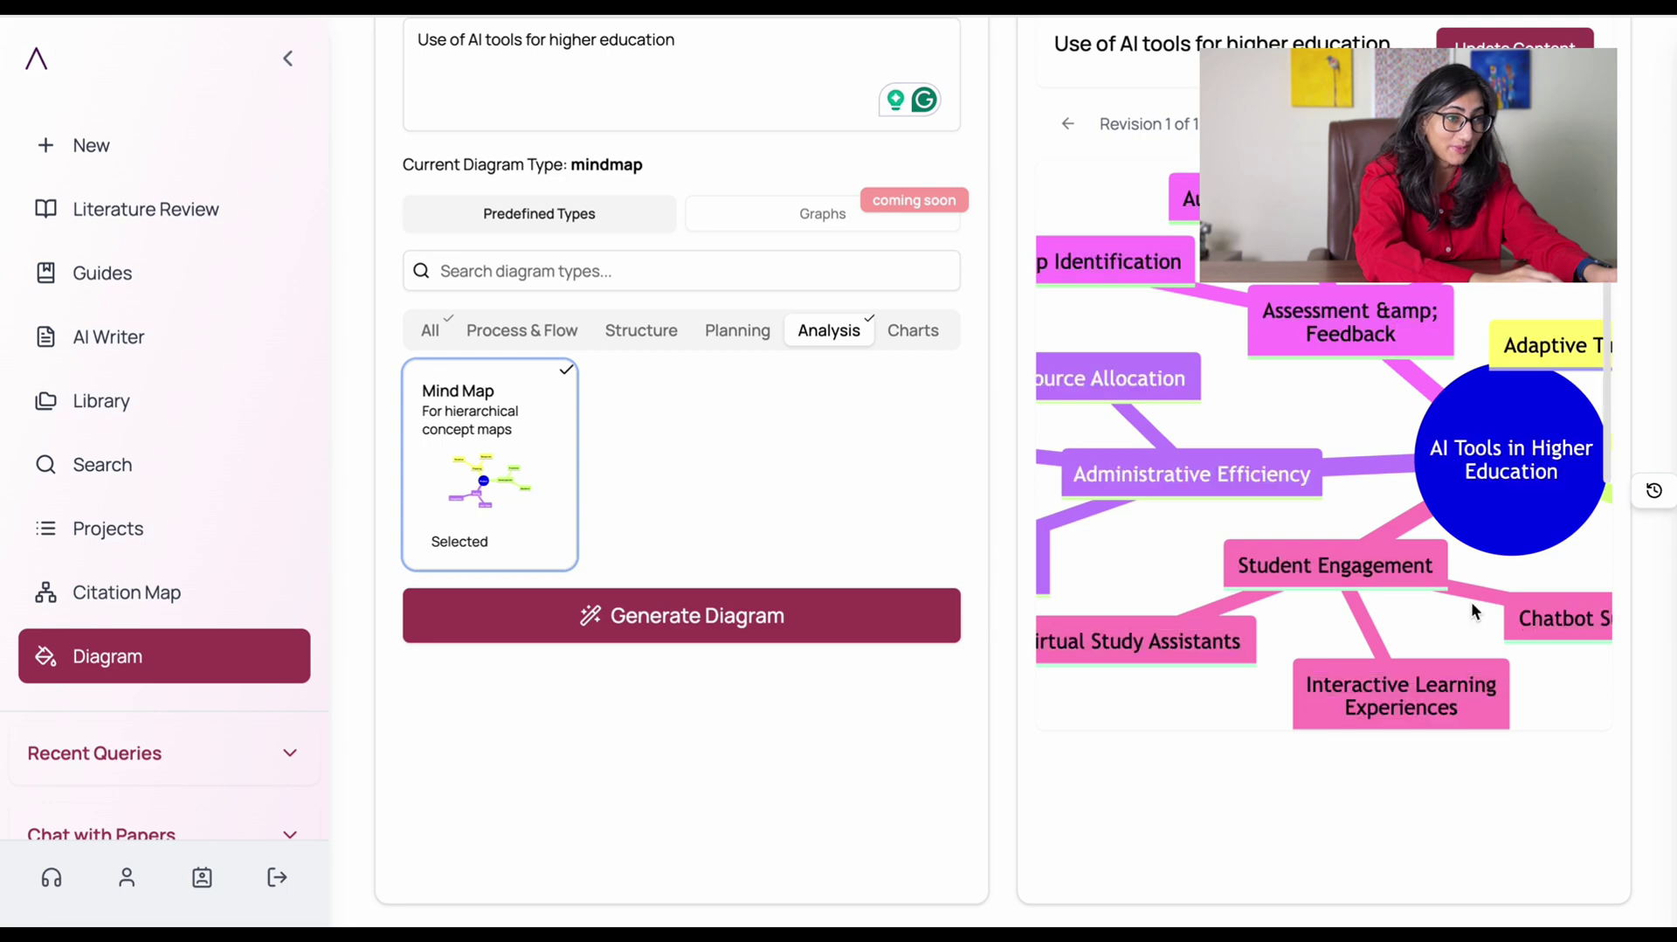